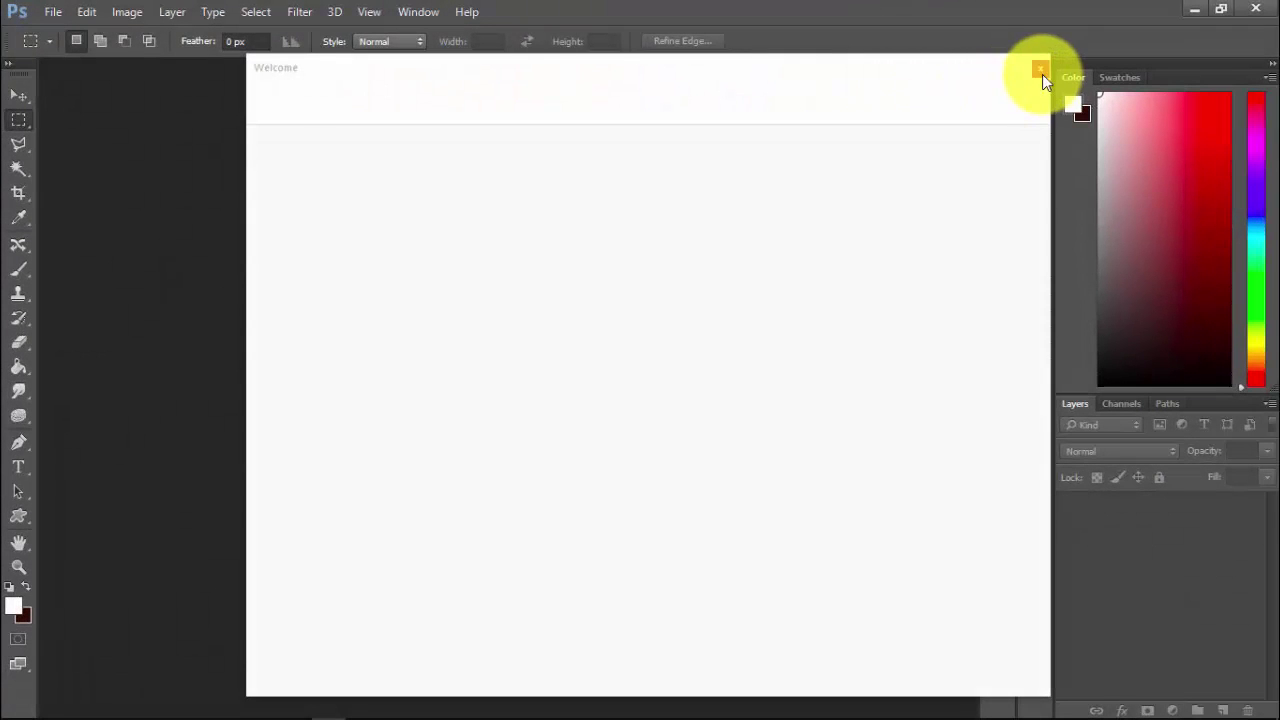
Close the Welcome window to leave an empty Photoshop workspace.
left_click(1040, 68)
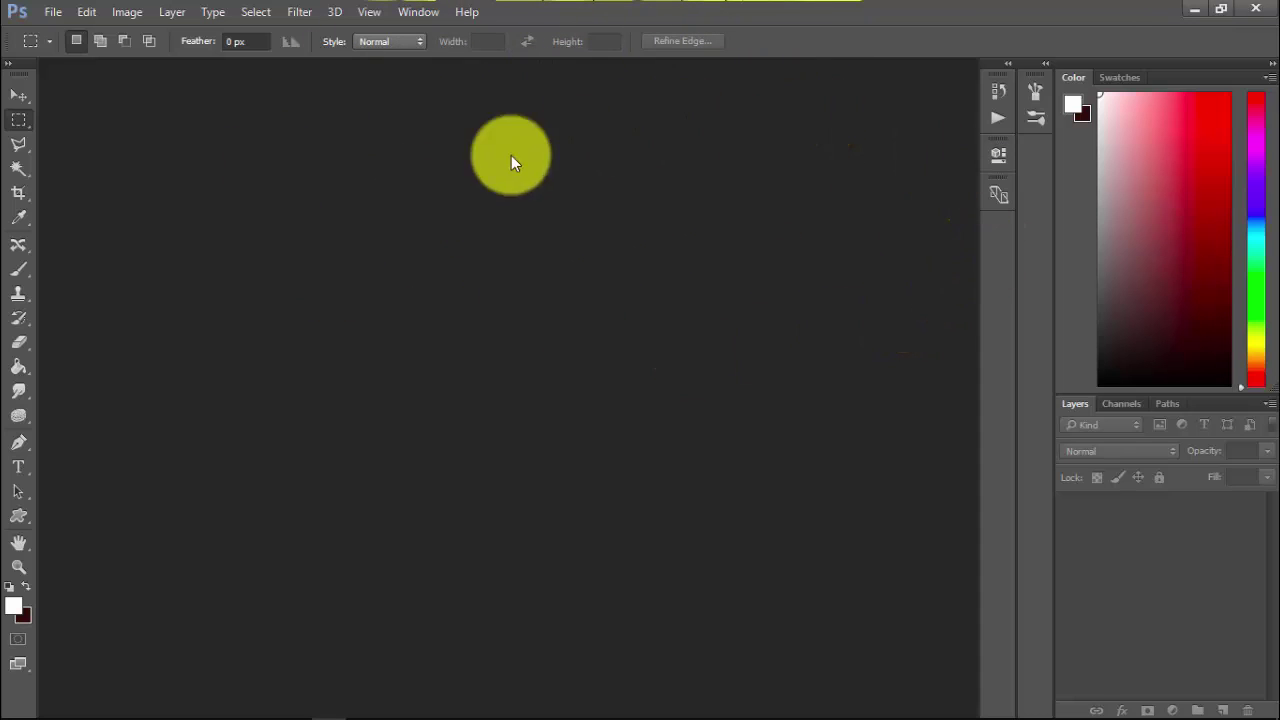
Open the General page of Preferences from the Edit menu.
left_click(86, 12)
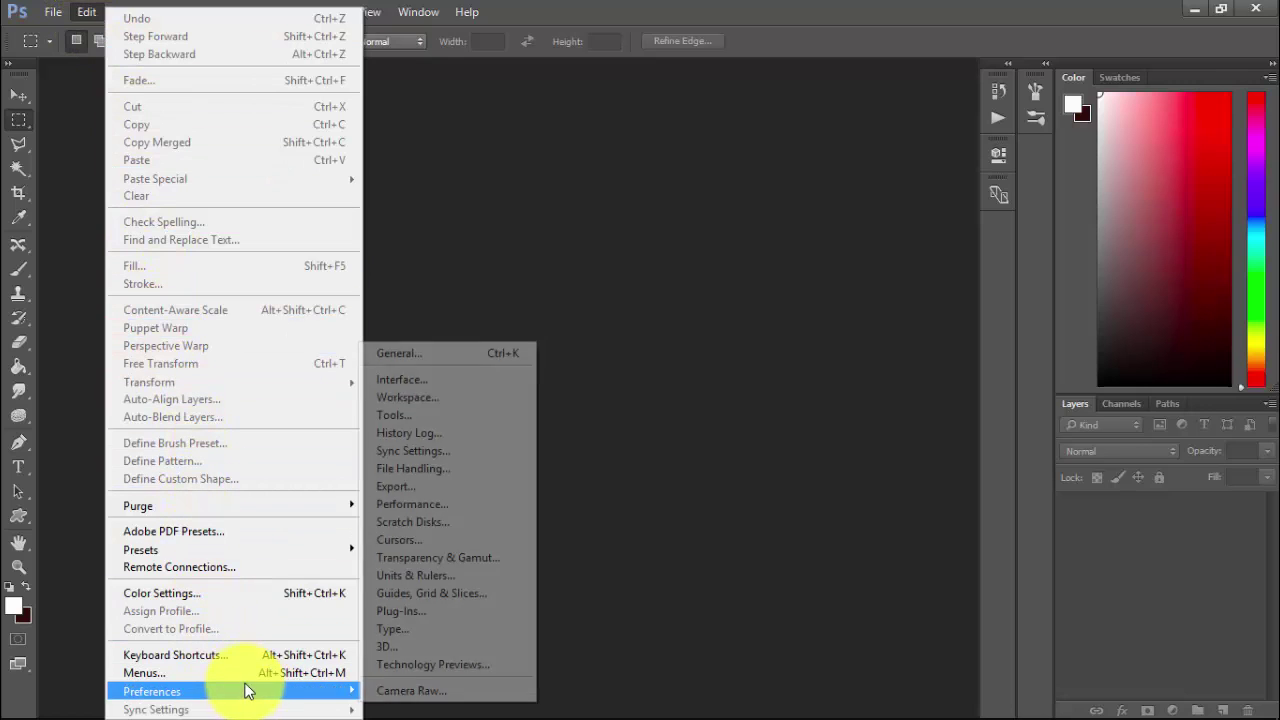
mouse_move(230, 691)
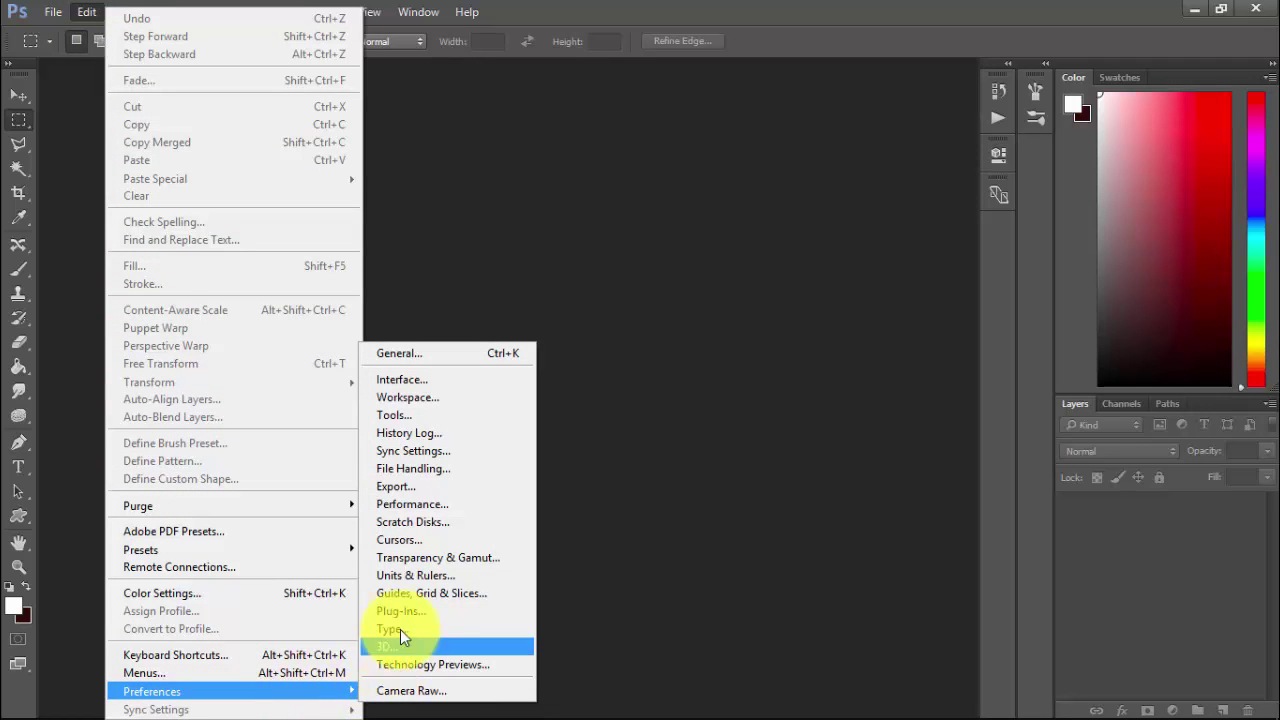
left_click(428, 350)
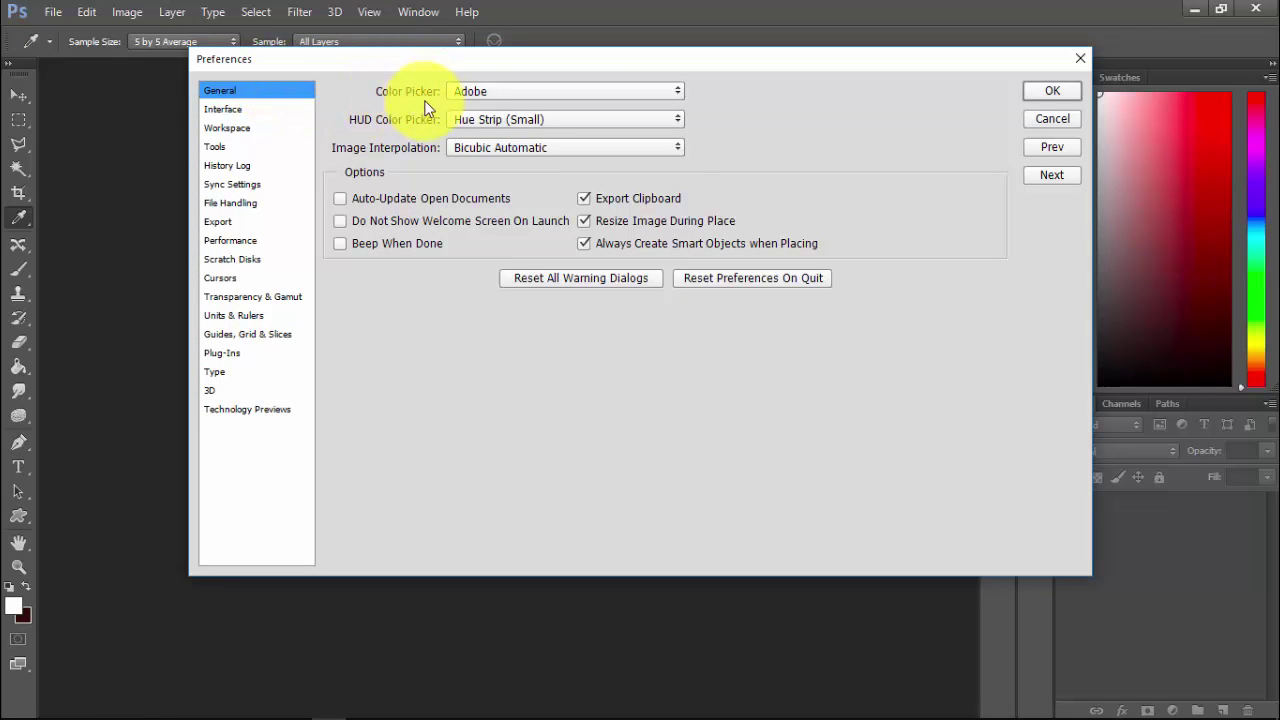
Keep the Color Picker set to Adobe and move to the Interface preferences.
left_click(652, 90)
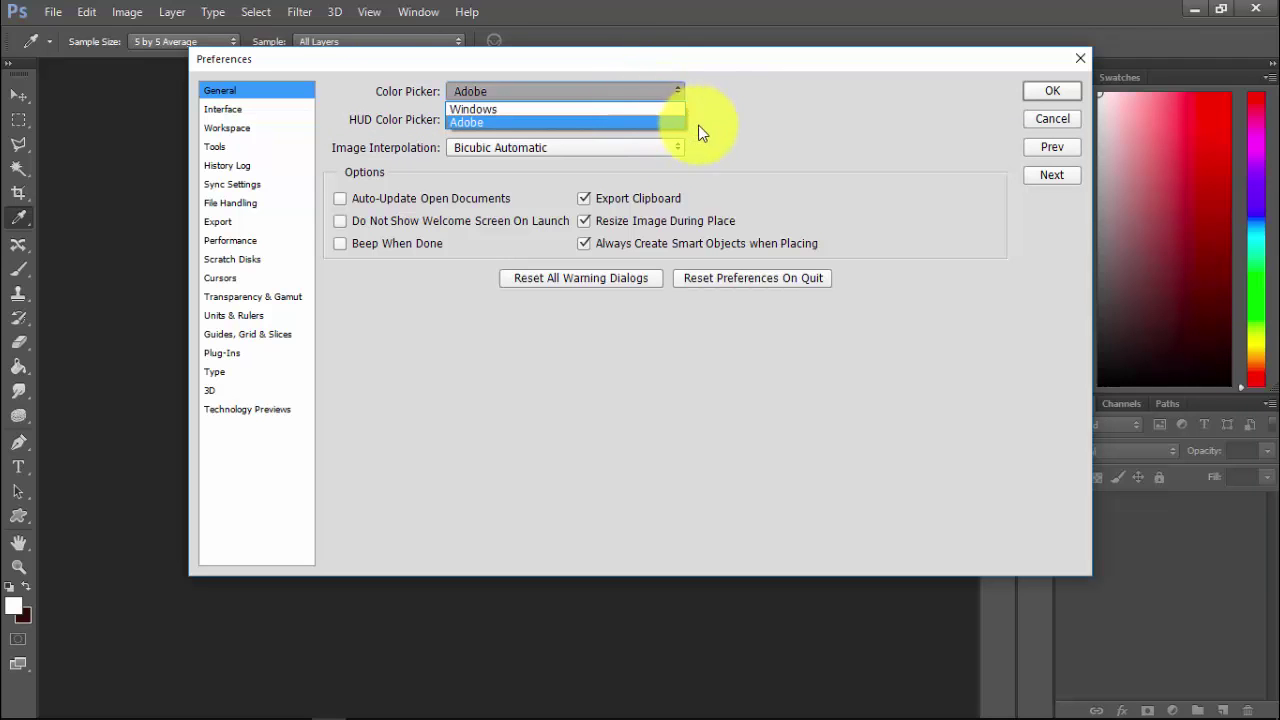
left_click(676, 122)
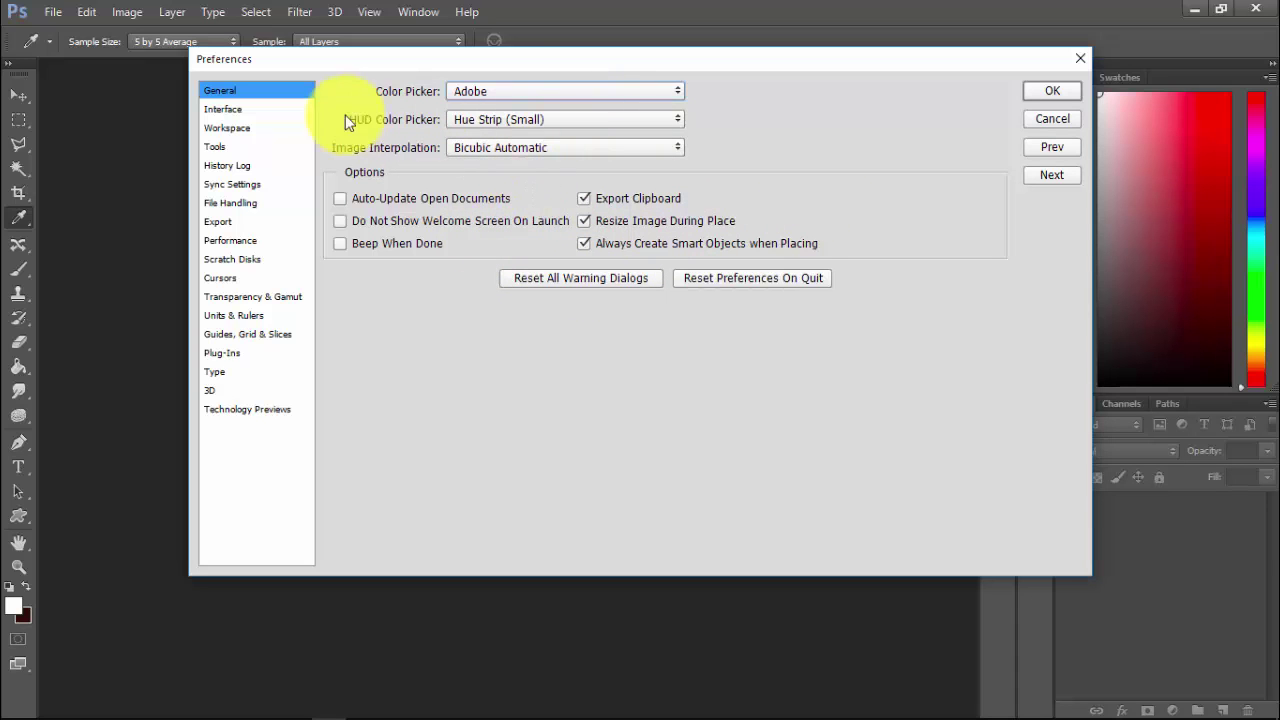
left_click(229, 109)
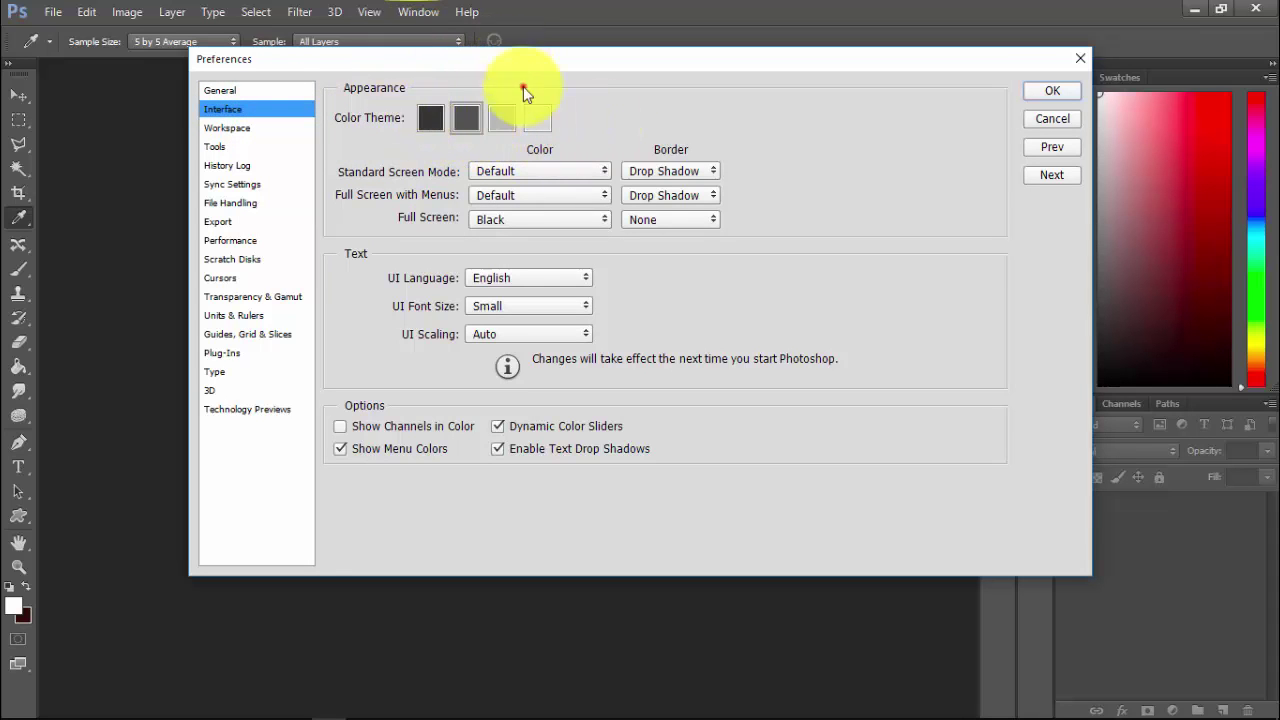
Move the Preferences dialog lower, keep UI Language as English, and go to Workspace.
left_click_drag(523, 86, 521, 116)
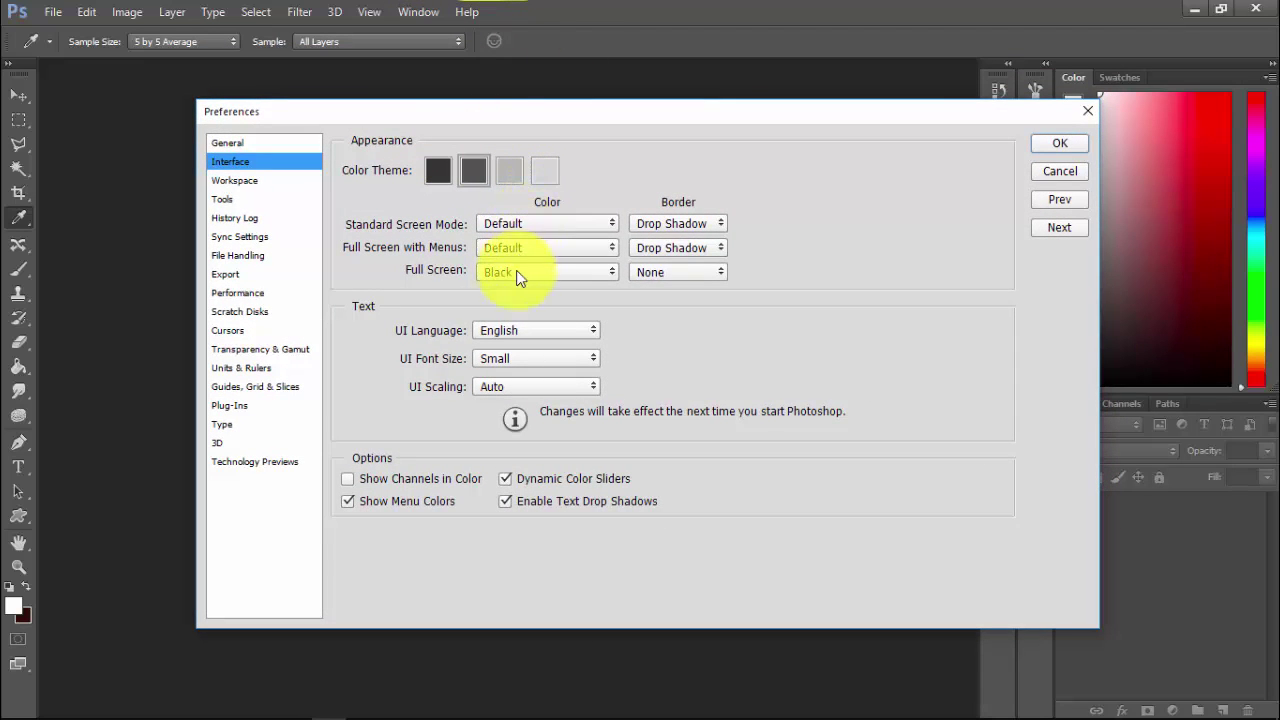
left_click(595, 330)
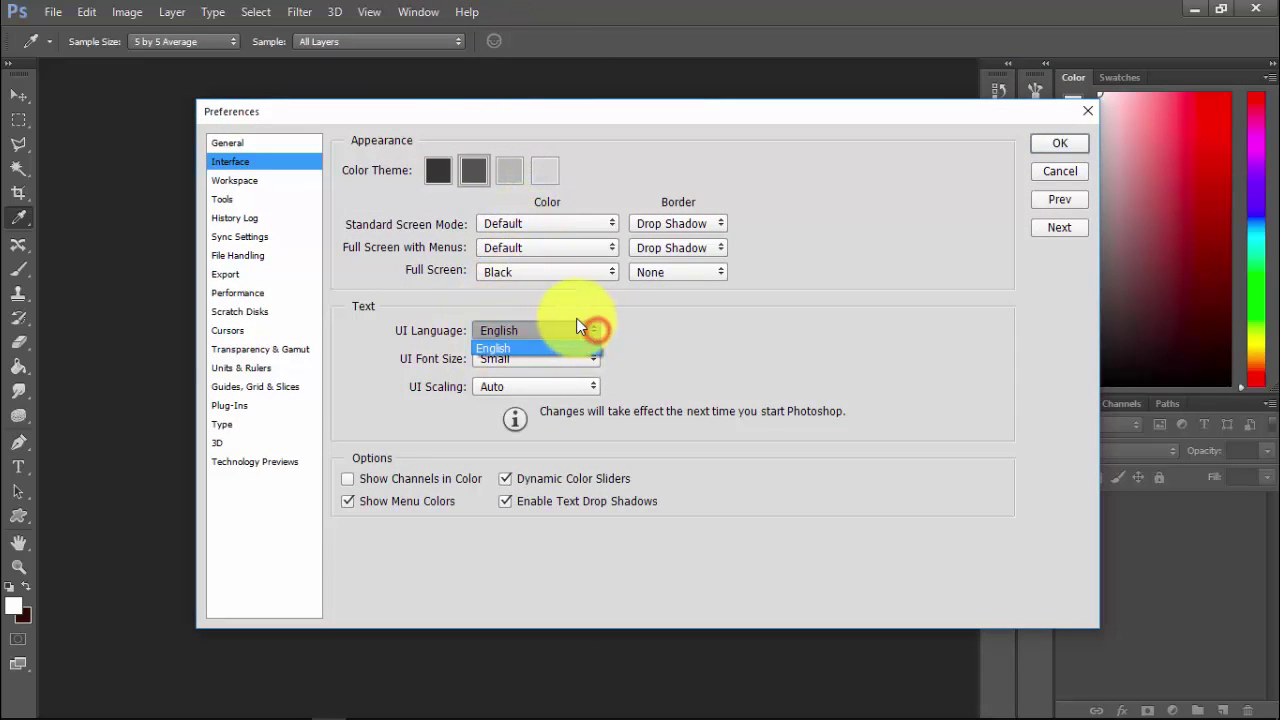
left_click(640, 340)
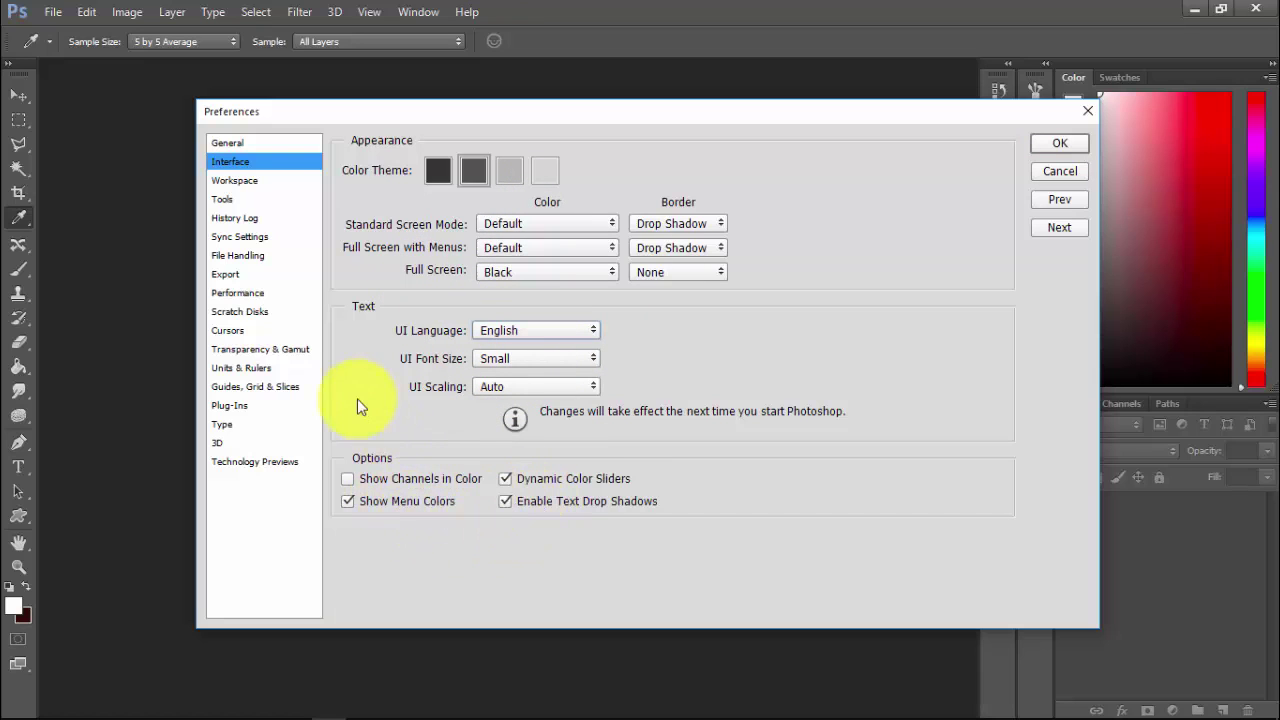
left_click(250, 181)
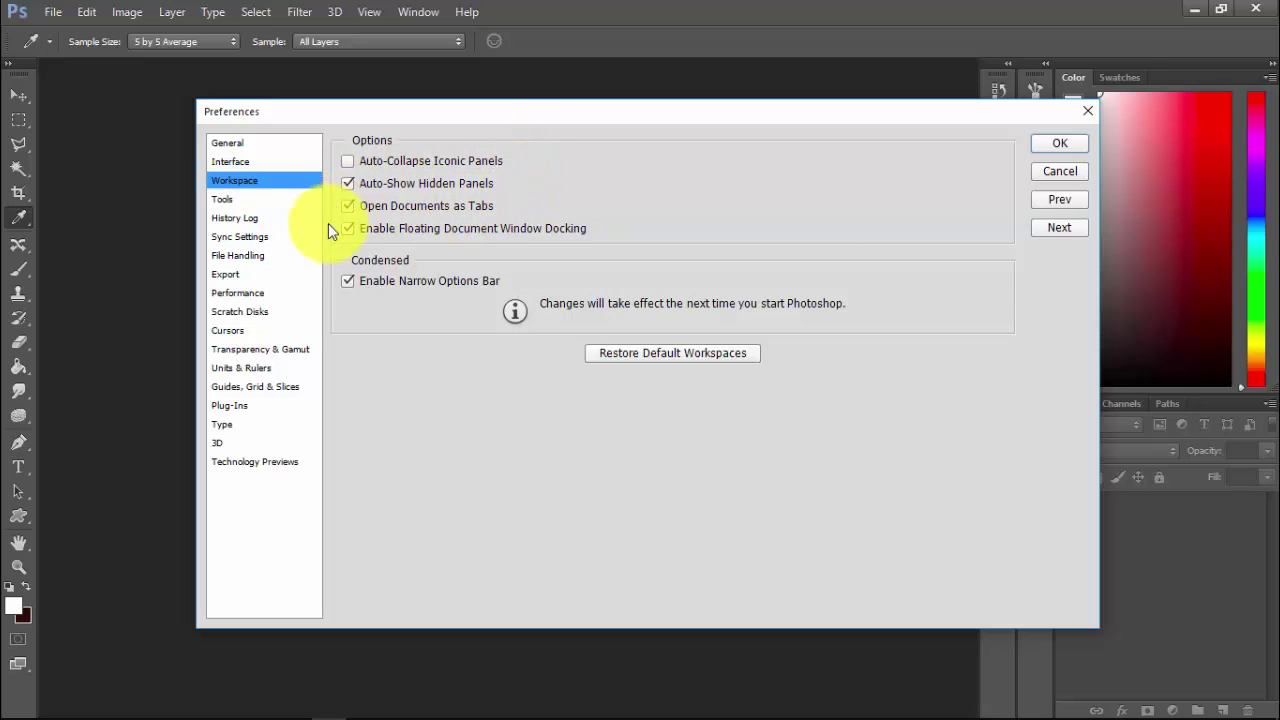
Turn off Auto-Collapse Iconic Panels and move to the Tools preferences.
left_click(349, 162)
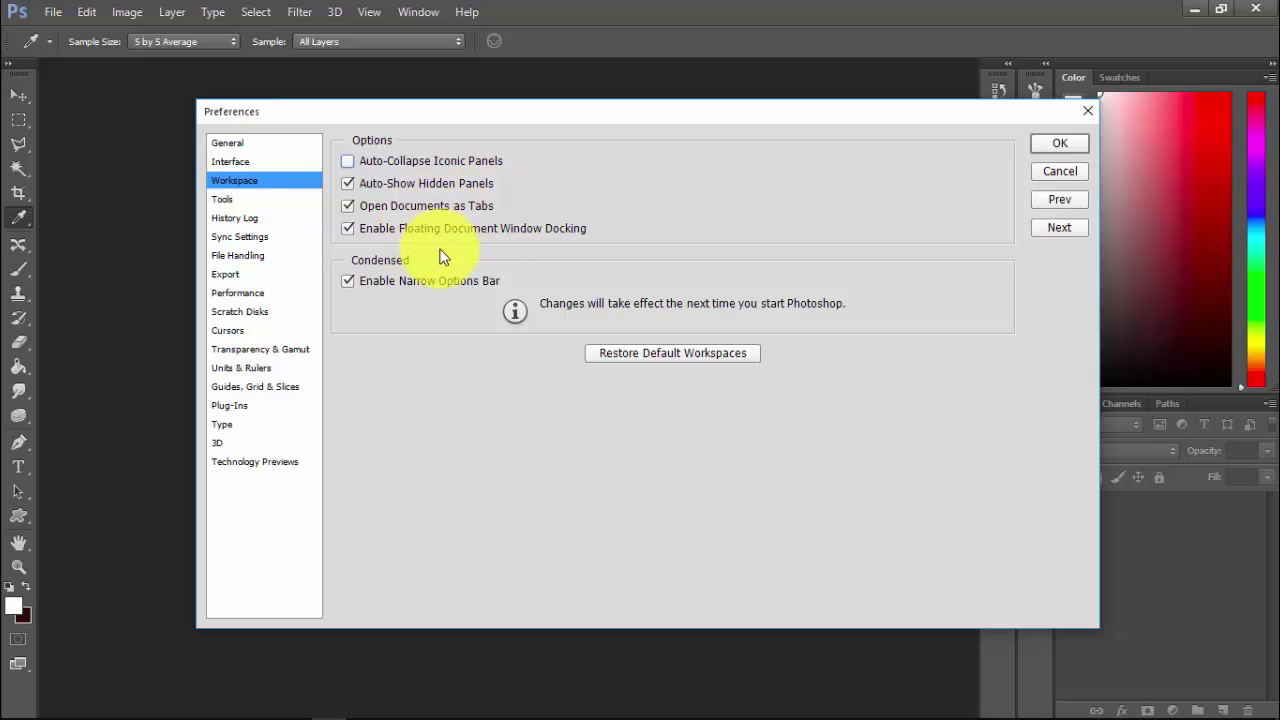
left_click(238, 200)
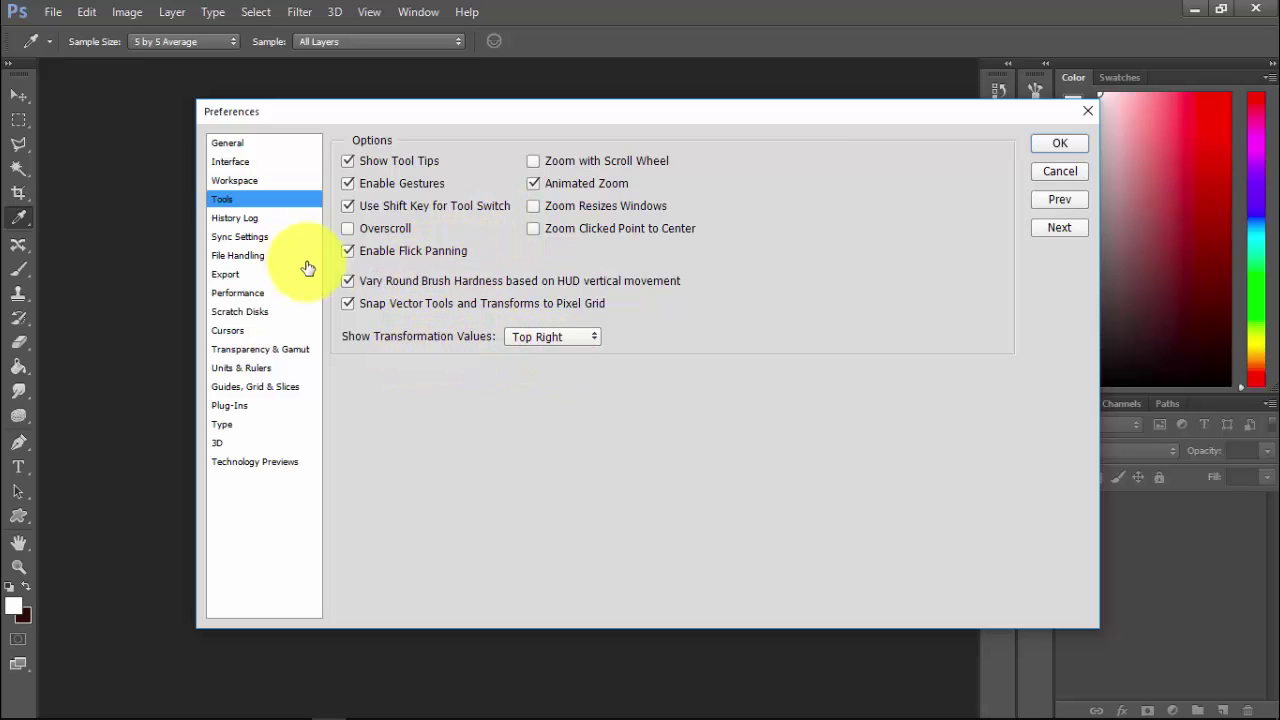
View the History Log preferences, leaving History Log unchecked.
left_click(240, 218)
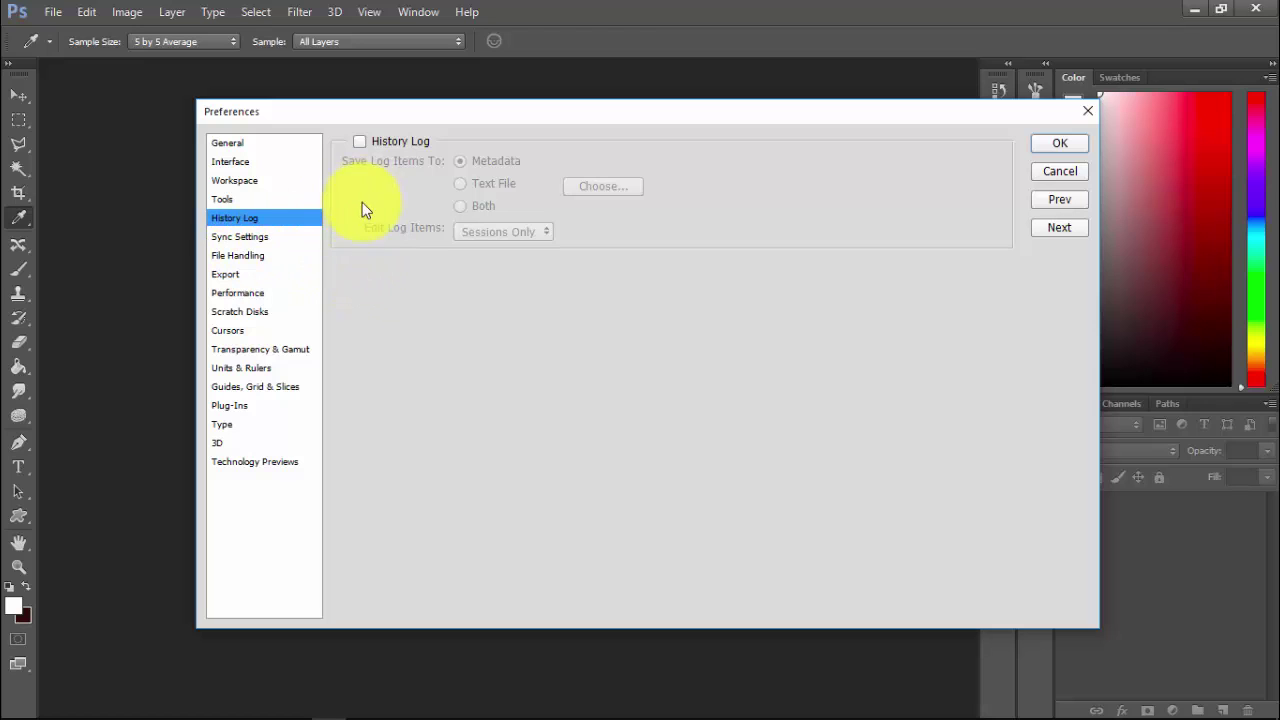
Look over Sync Settings, then move to the File Handling preferences.
left_click(242, 238)
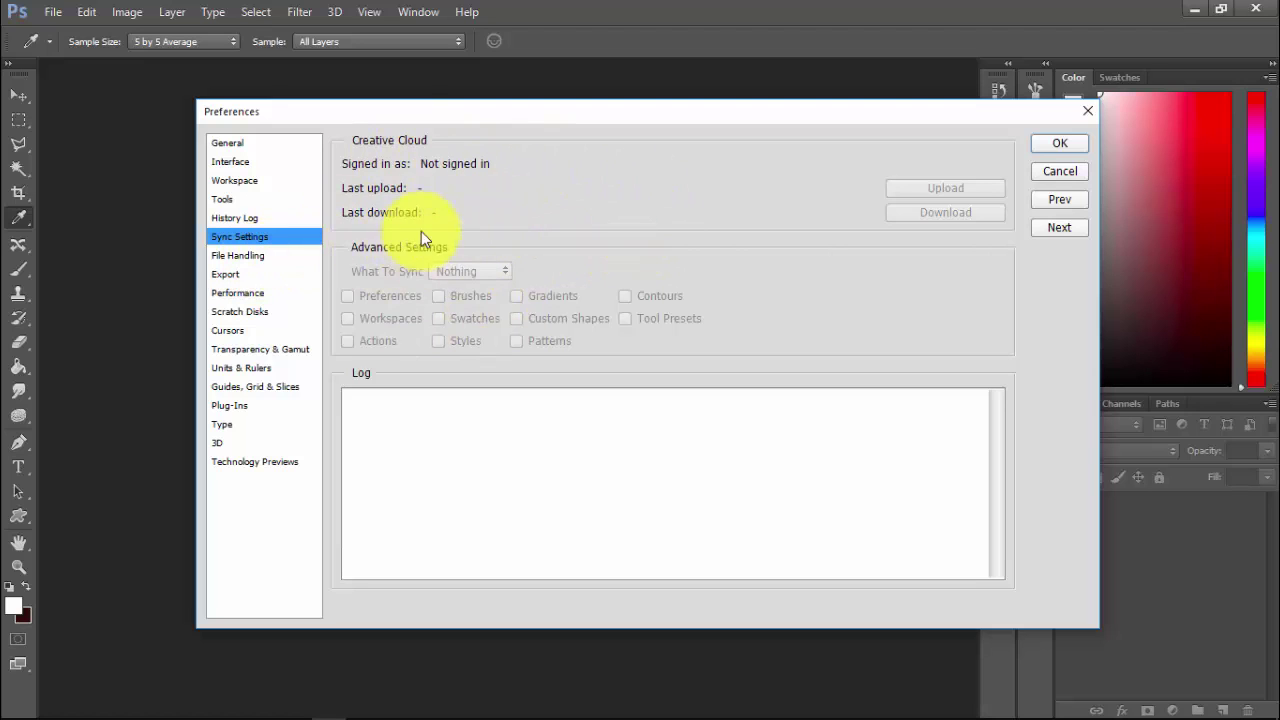
left_click(245, 255)
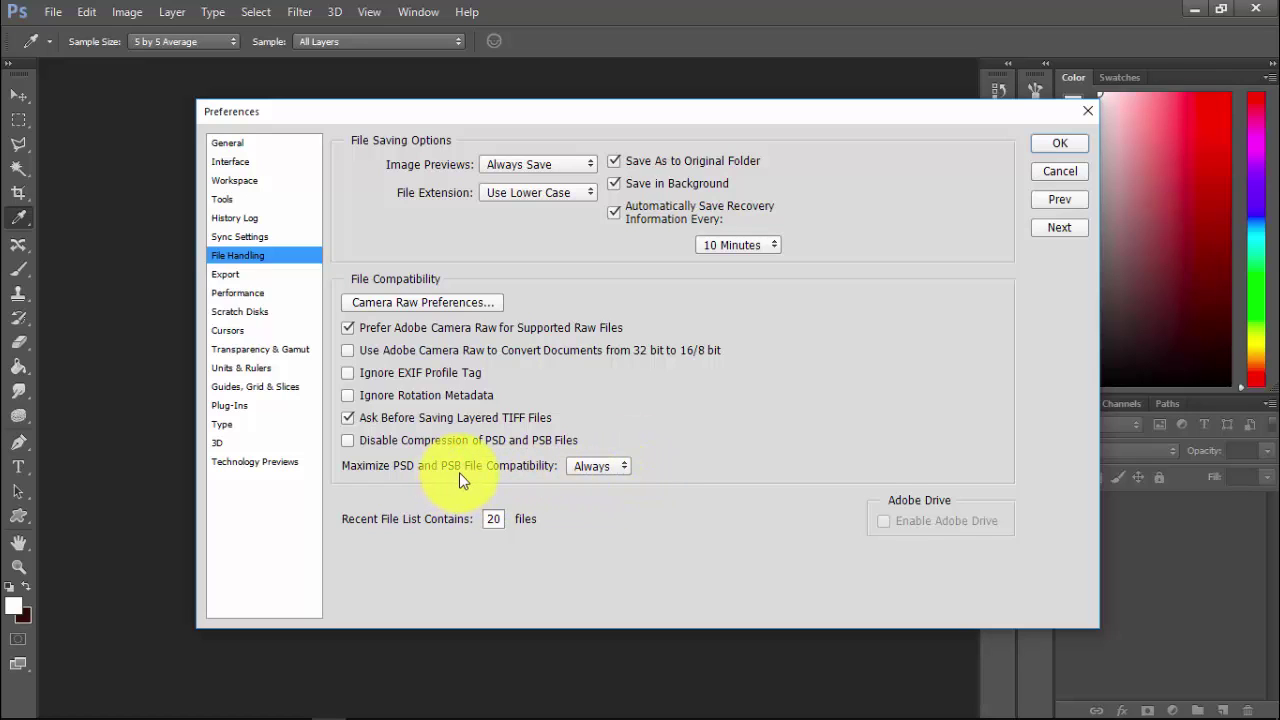
Keep Maximize PSD and PSB File Compatibility on Always and move to Export preferences.
left_click(606, 466)
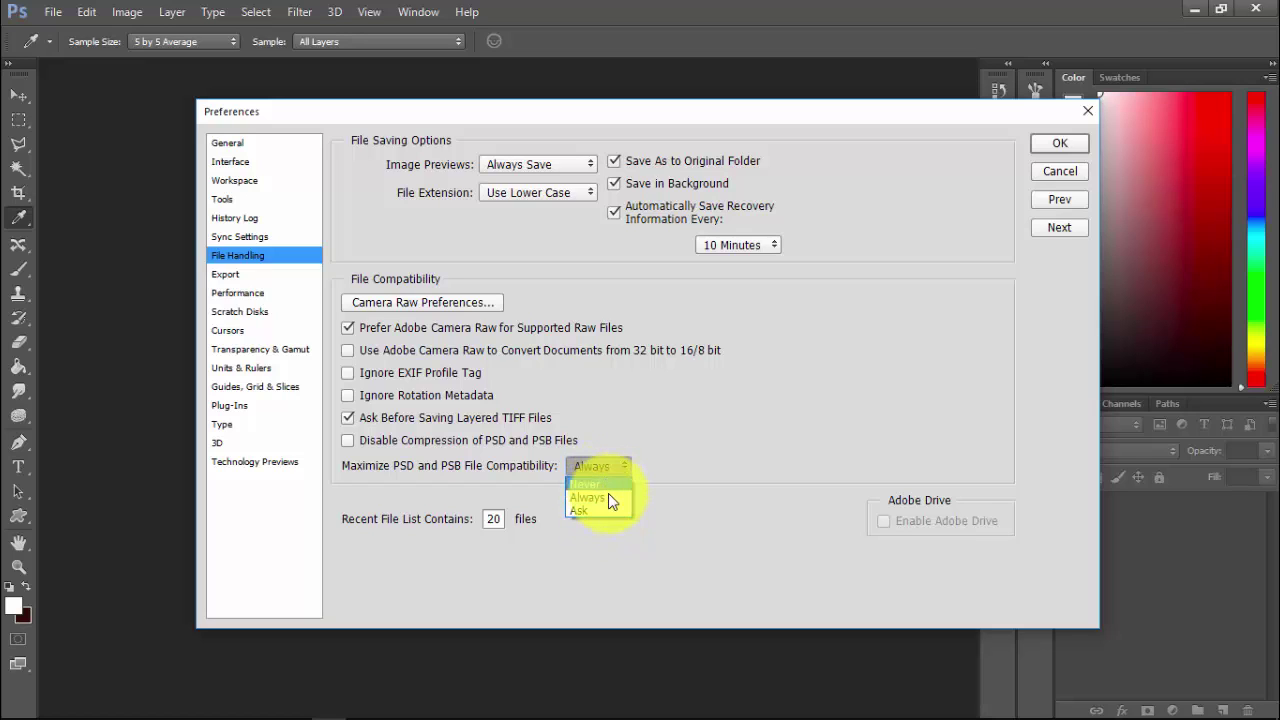
left_click(608, 497)
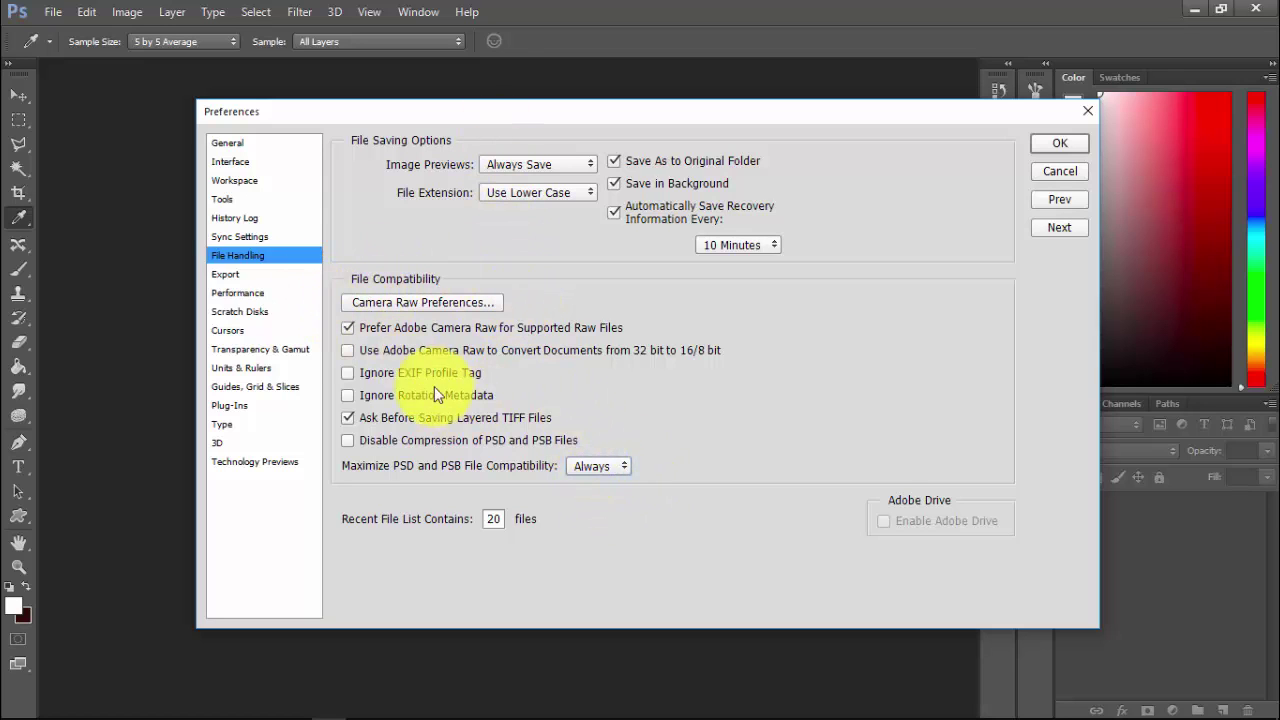
left_click(229, 279)
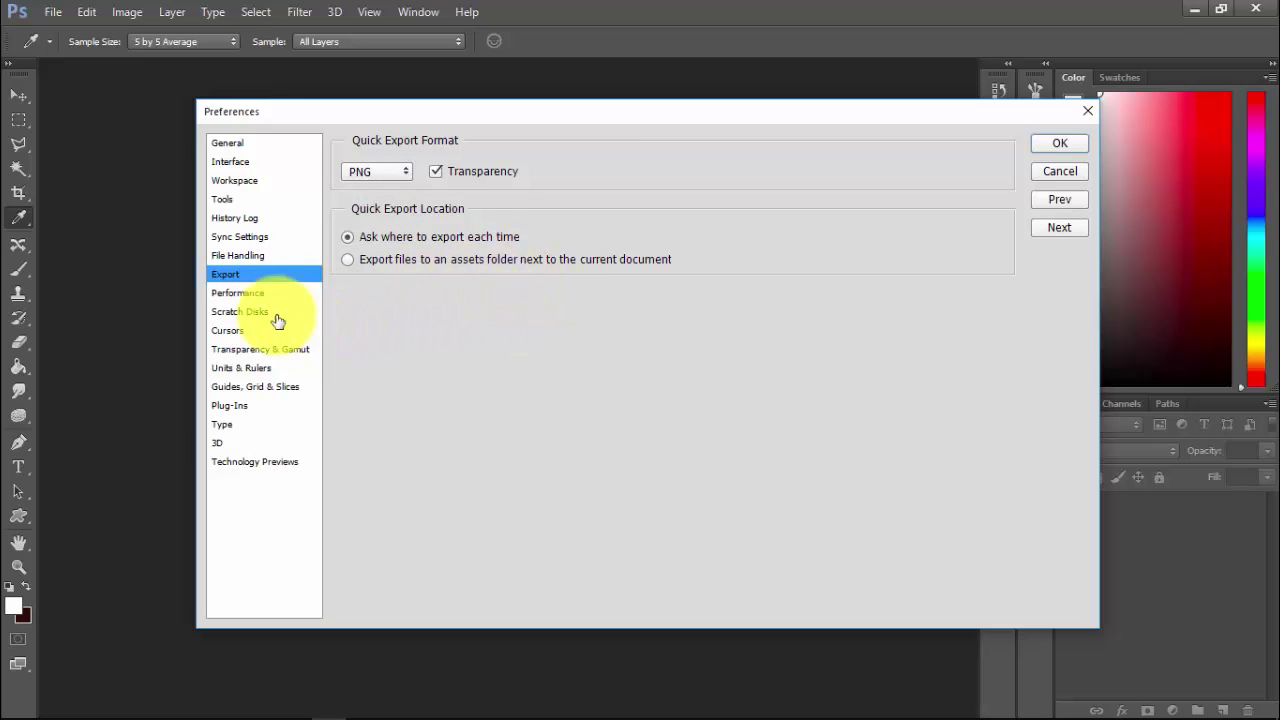
In Performance, lower the Let Photoshop Use memory slider to 5798 MB (82%).
left_click(248, 294)
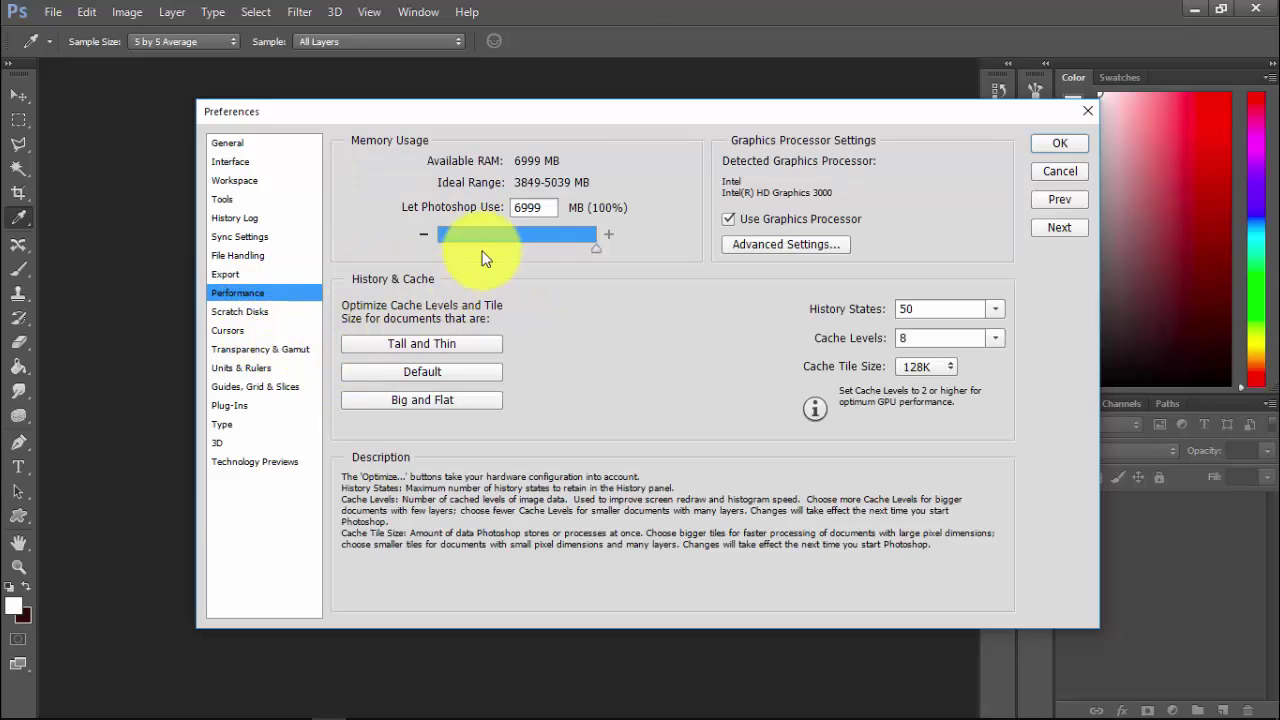
mouse_move(593, 240)
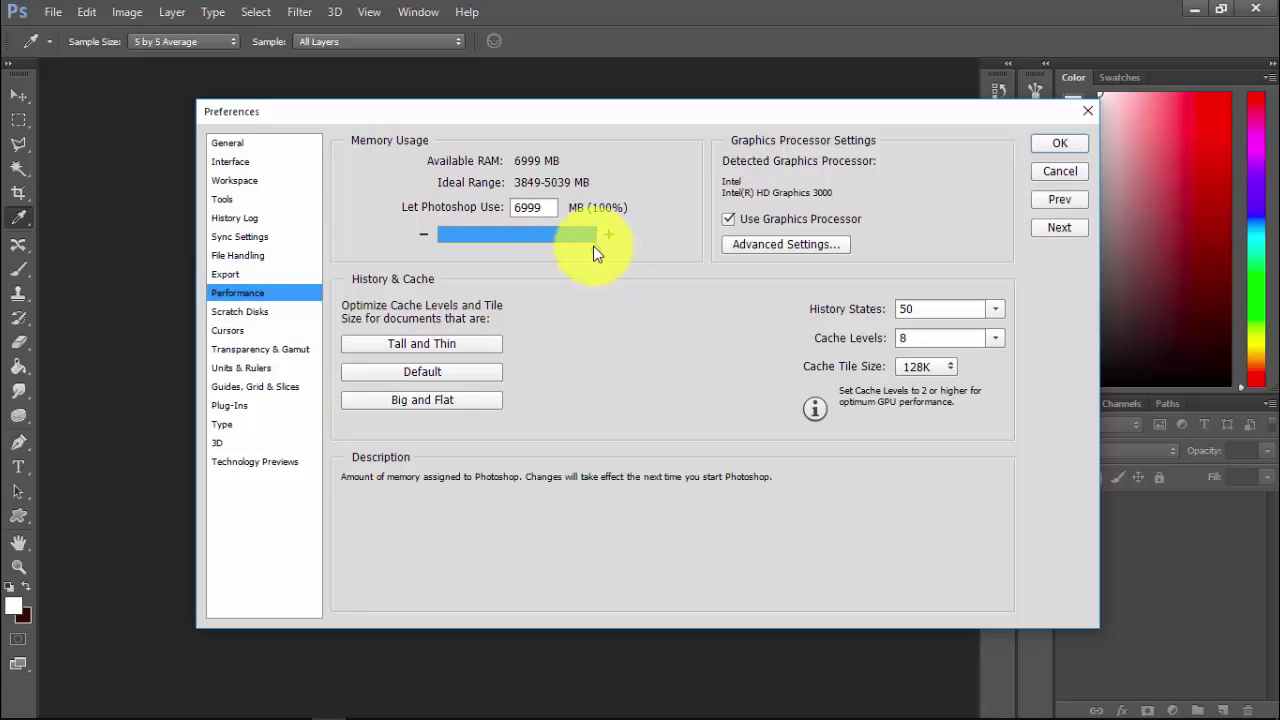
left_click_drag(593, 246, 569, 253)
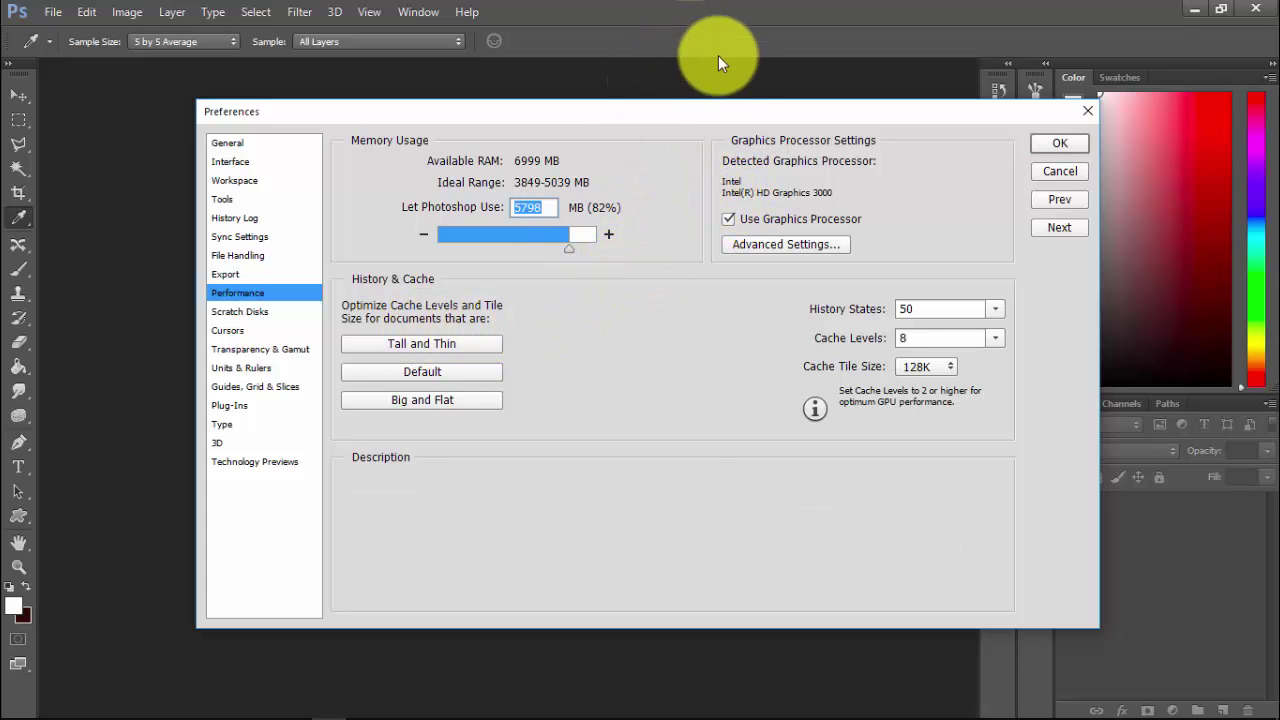
mouse_move(421, 399)
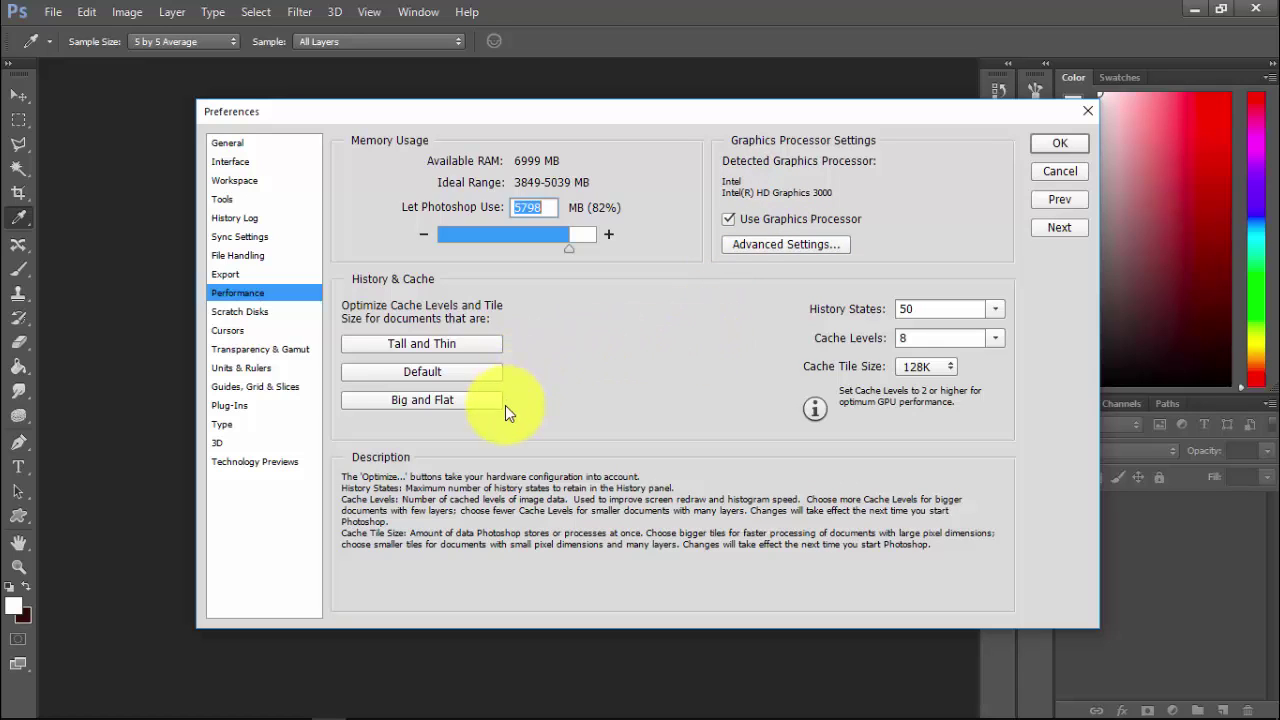
In Cursors preferences, set Painting Cursors to Normal Brush Tip with no crosshairs.
left_click(276, 316)
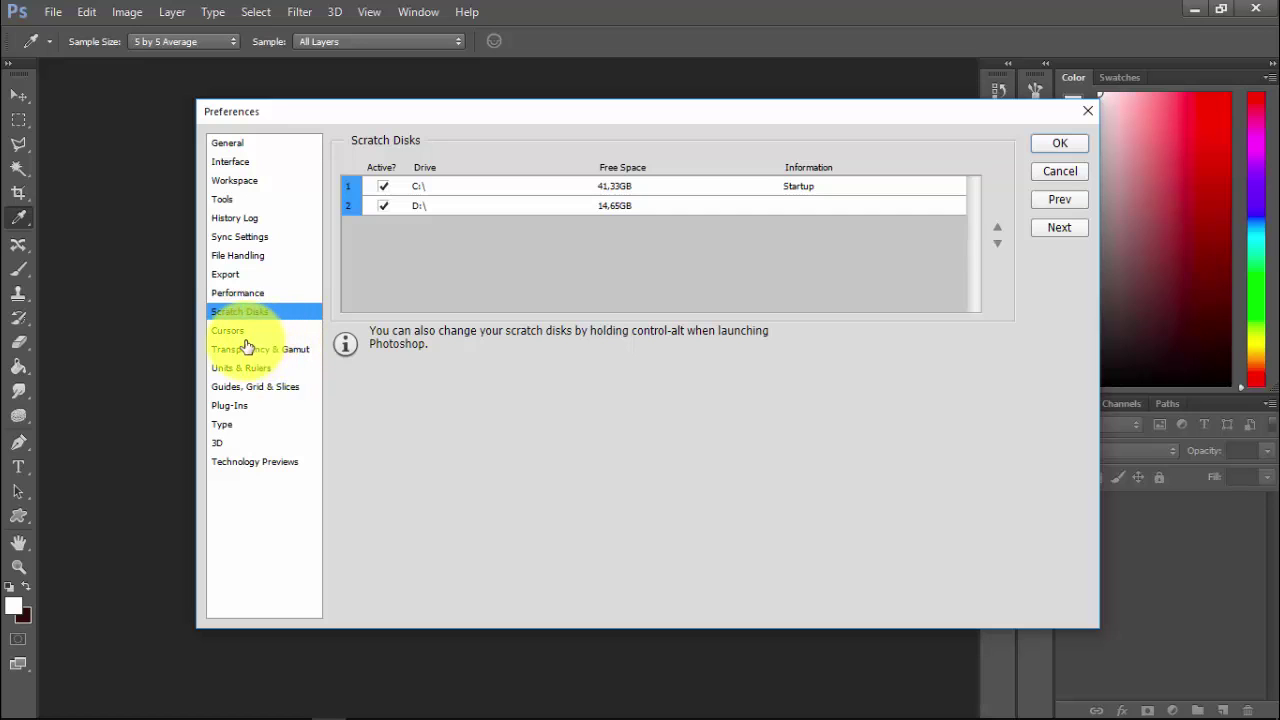
left_click(238, 334)
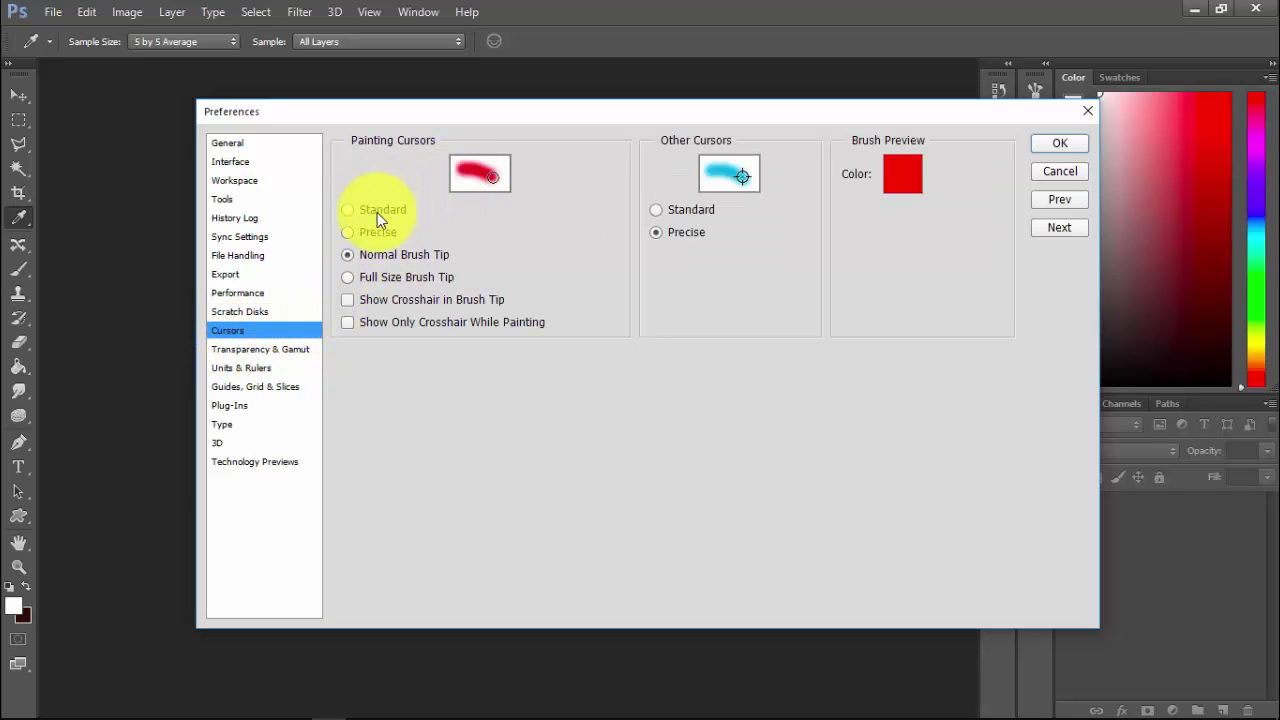
left_click(348, 210)
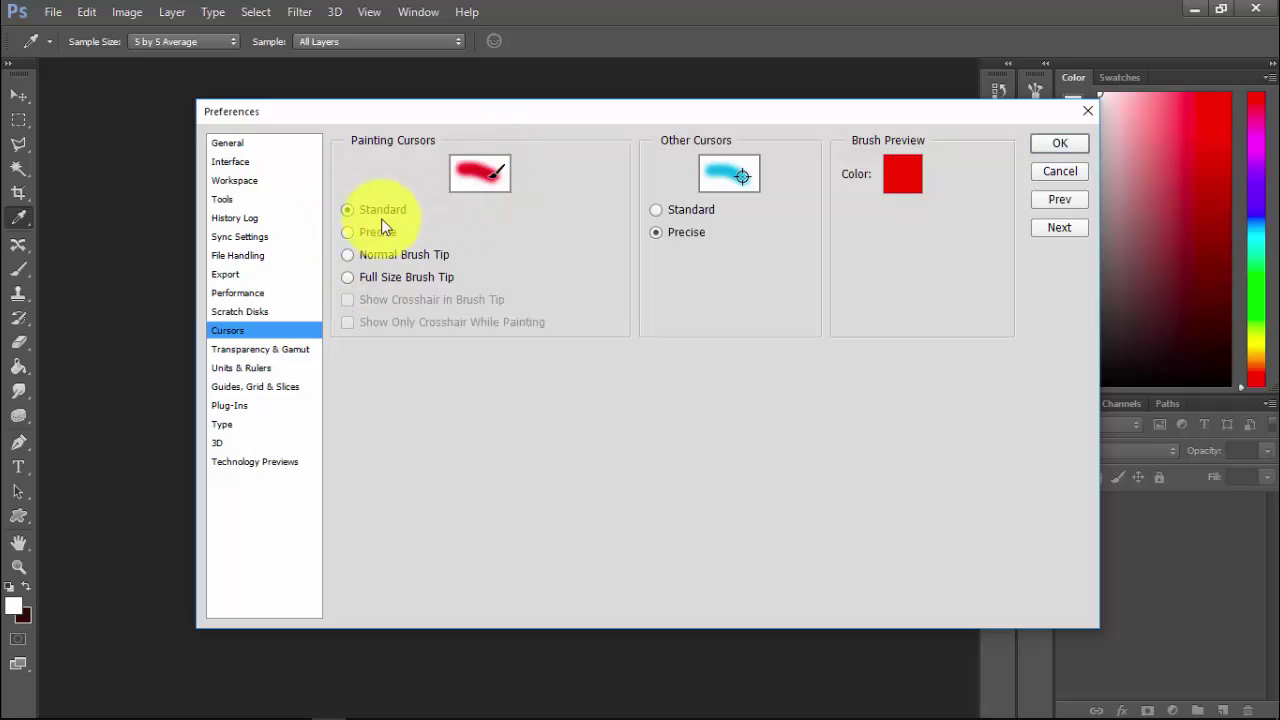
left_click(348, 234)
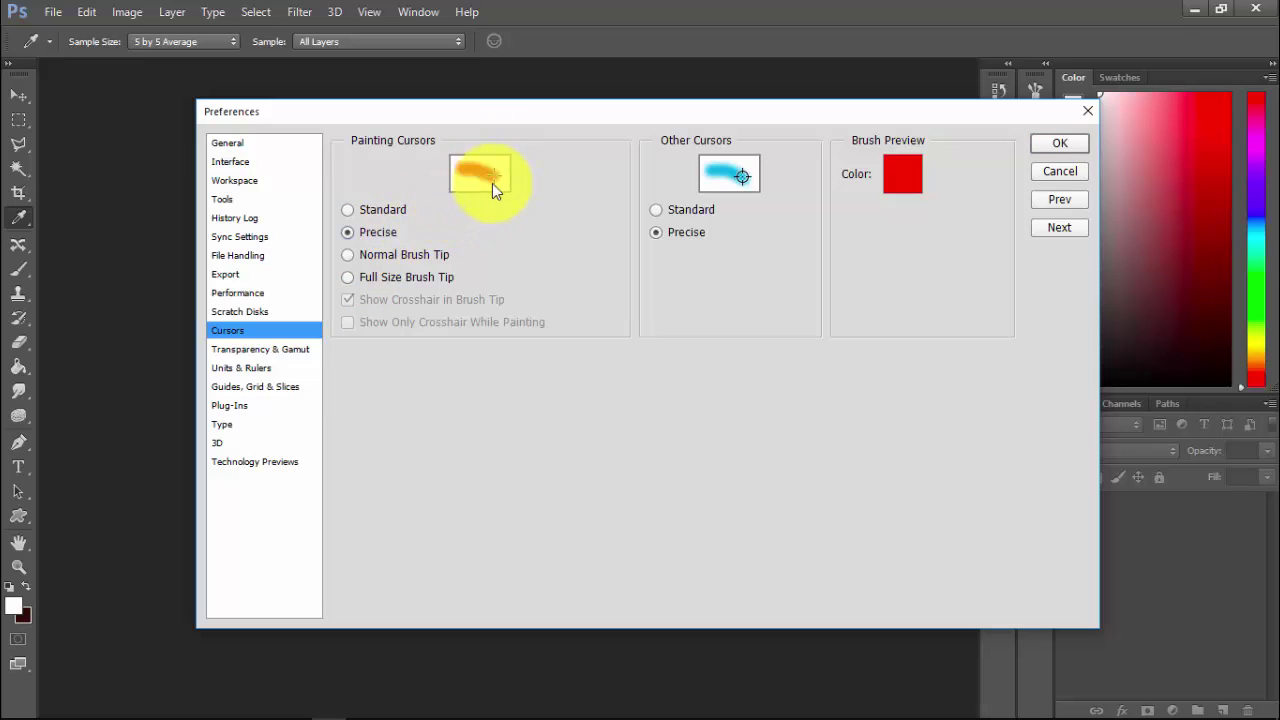
left_click(348, 255)
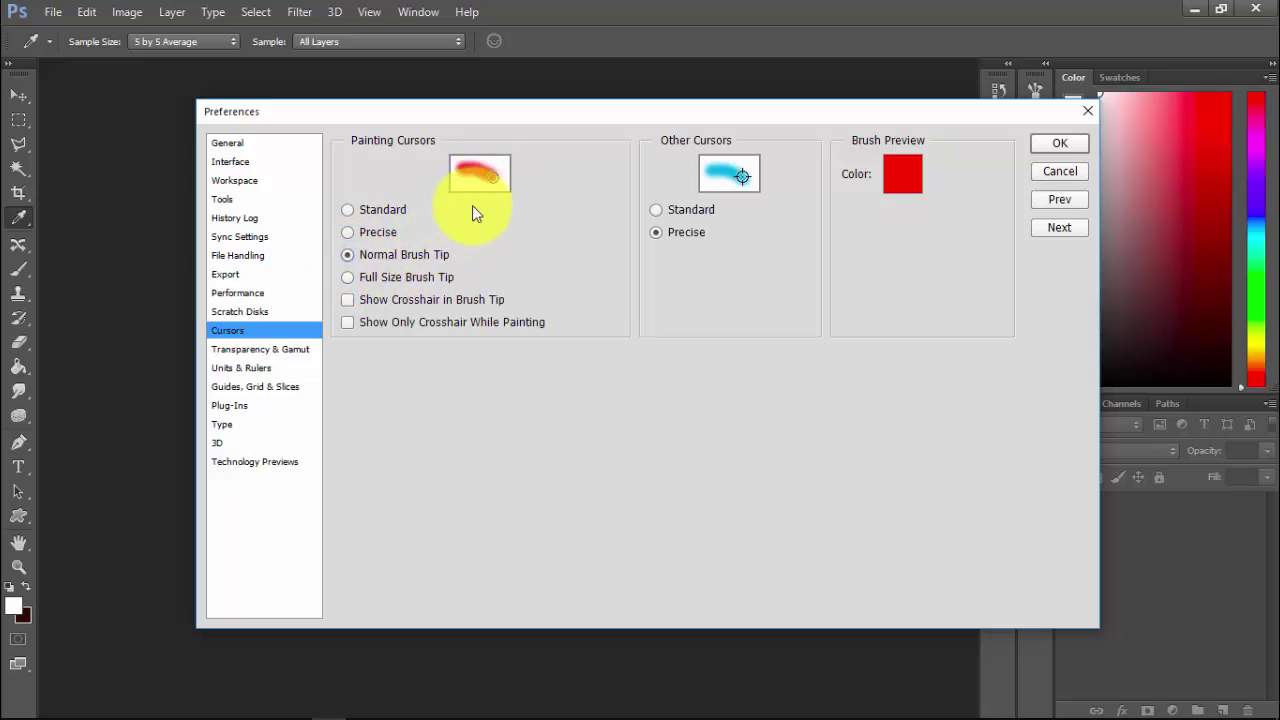
left_click(349, 279)
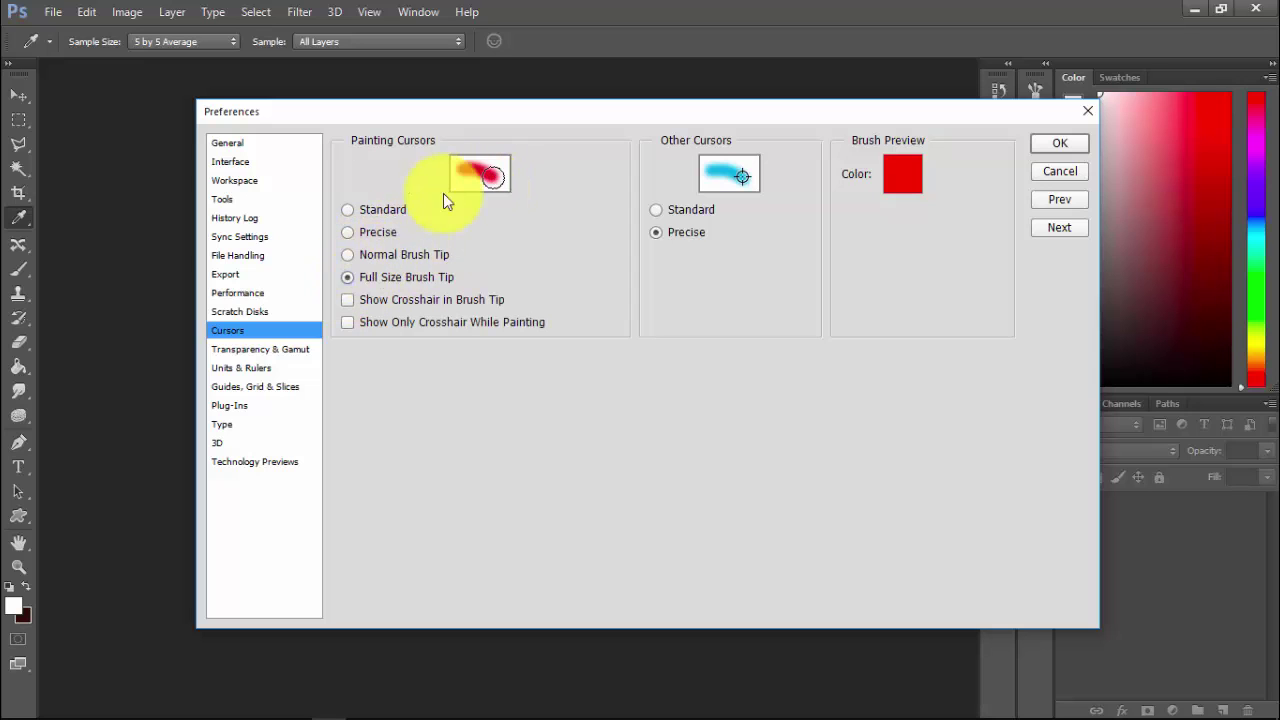
left_click(348, 300)
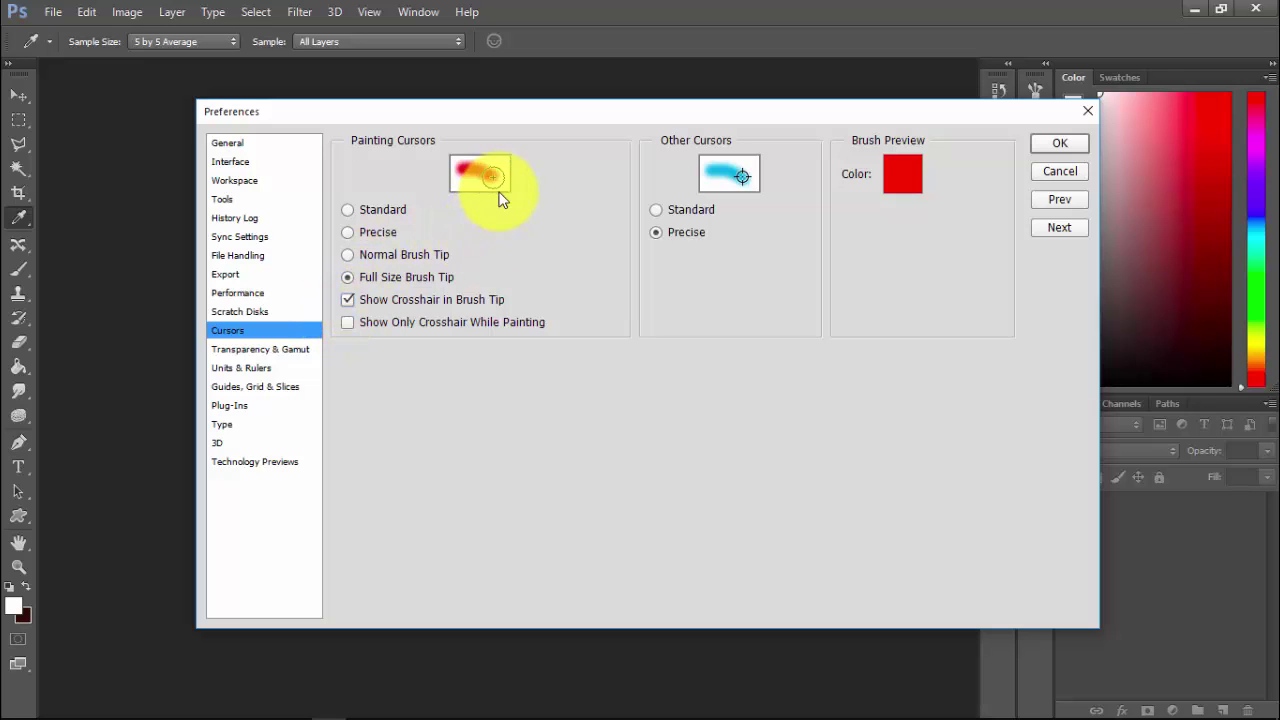
left_click(347, 322)
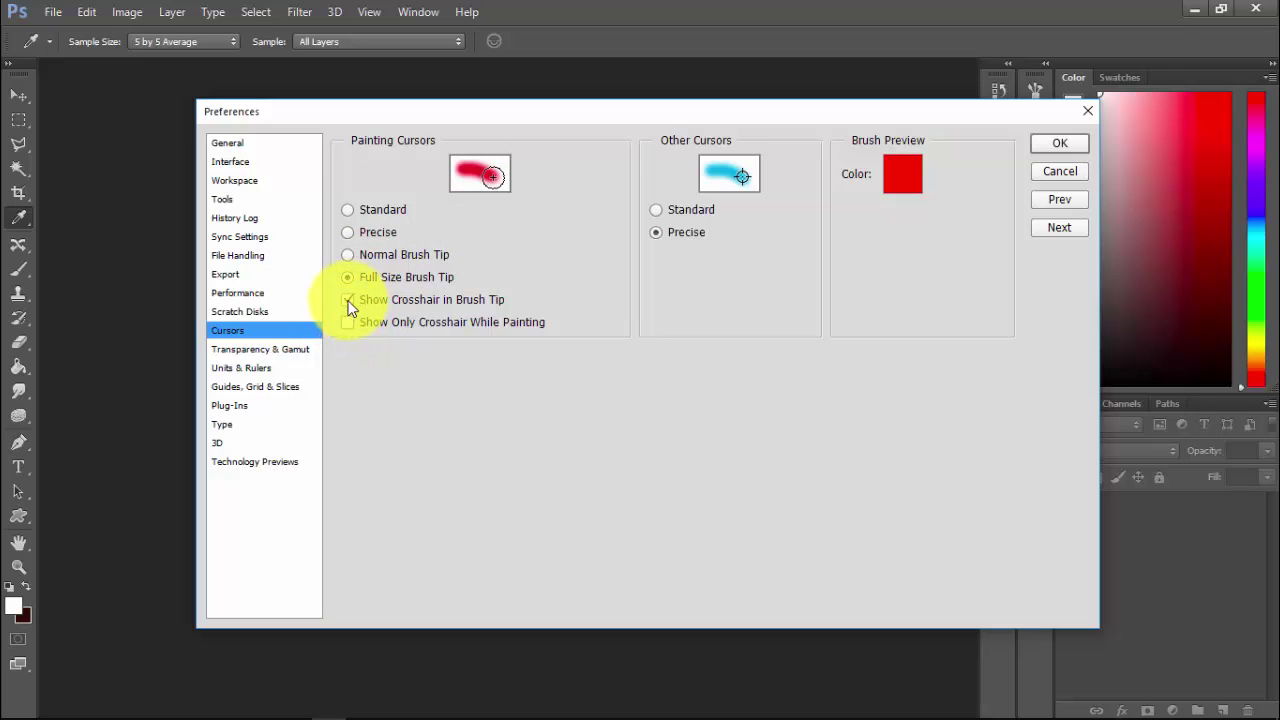
left_click(348, 300)
left_click(348, 255)
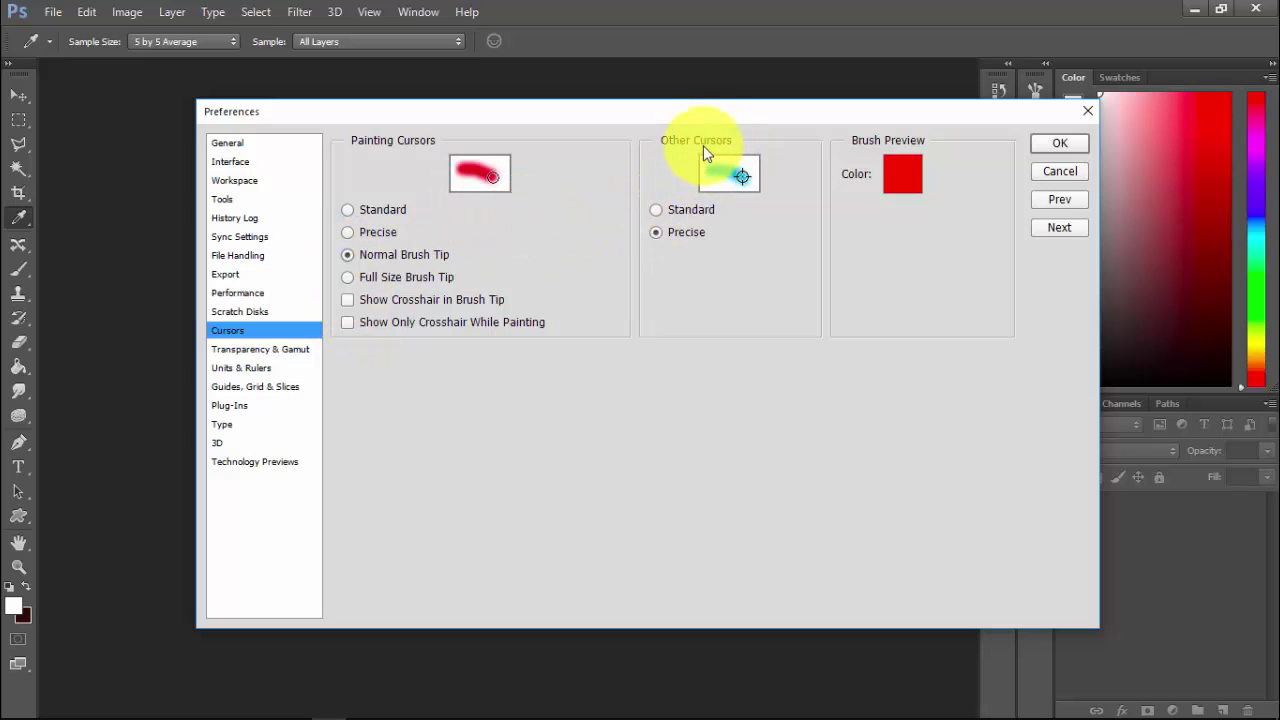
Keep Other Cursors on Precise and move to Transparency & Gamut preferences.
left_click(657, 211)
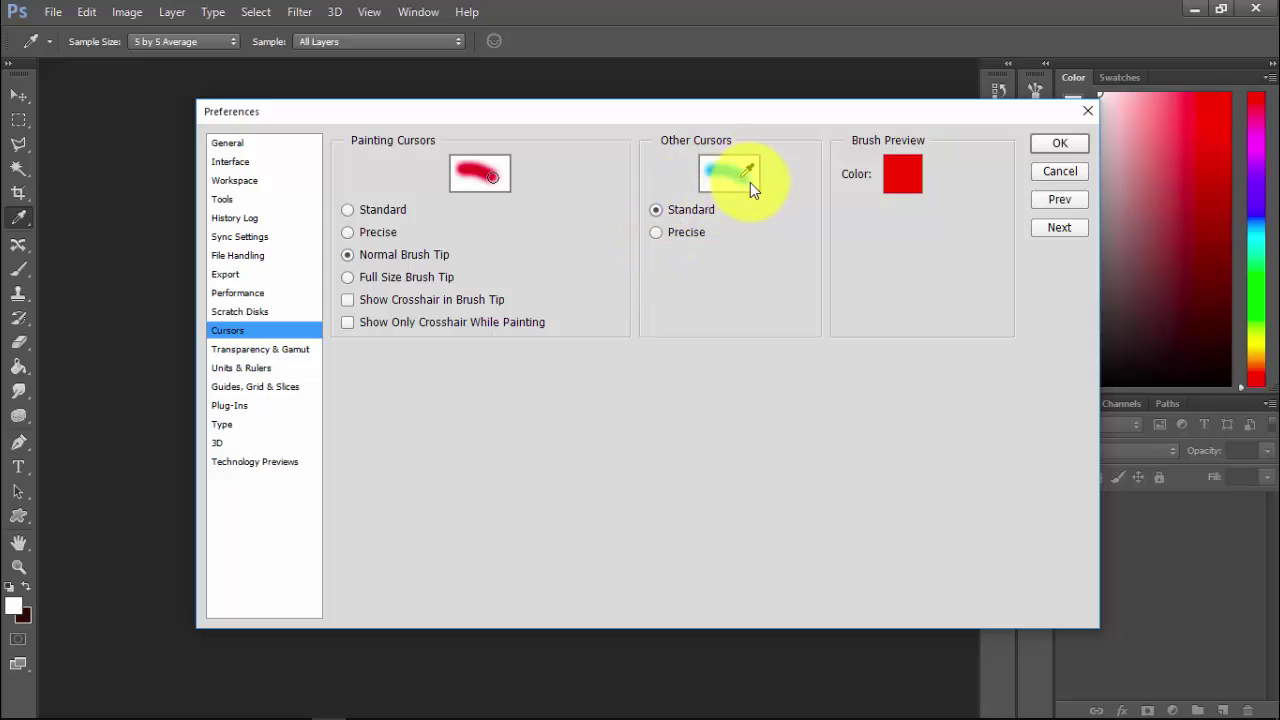
left_click(656, 233)
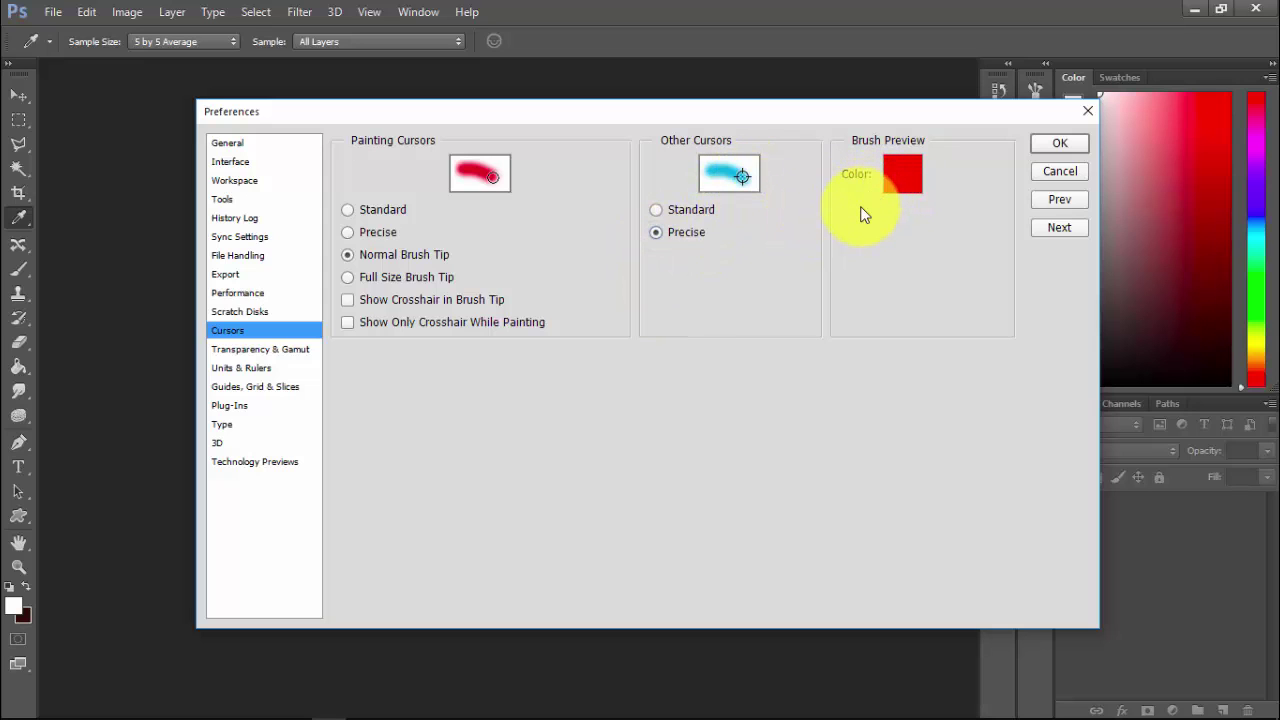
left_click(285, 350)
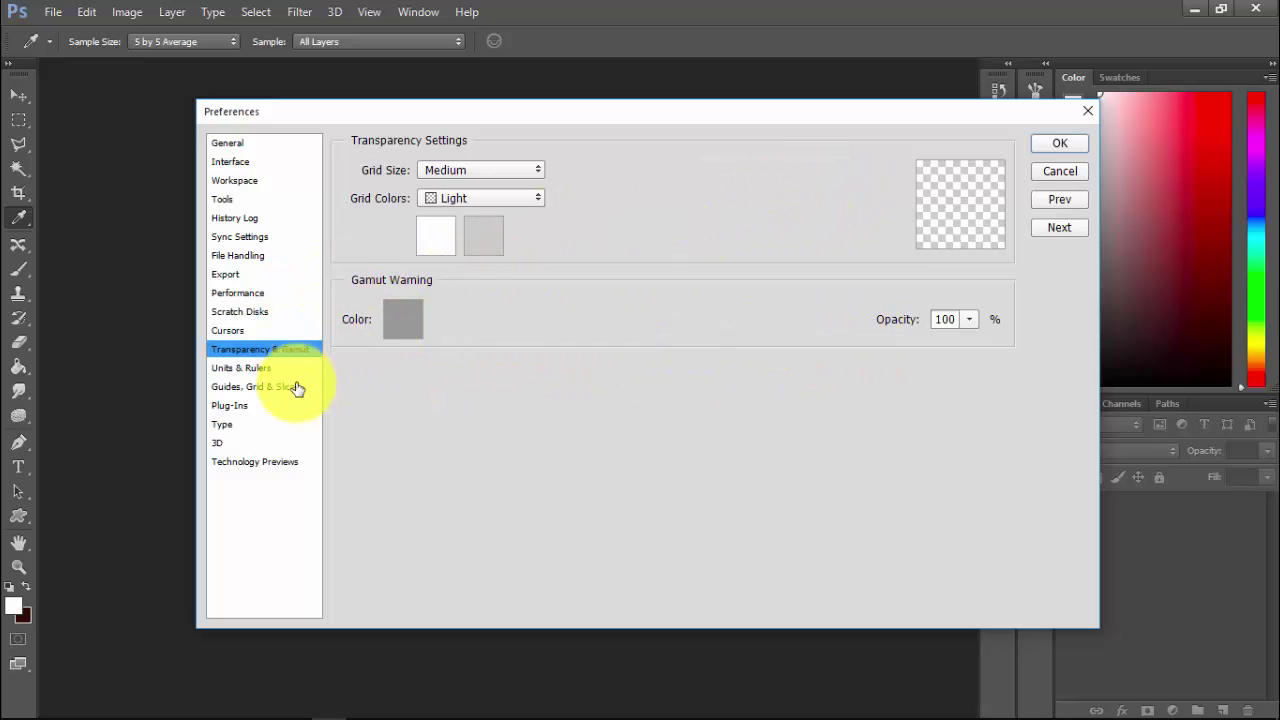
In Units & Rulers, try Picas, Percent and Centimeters as ruler units, settling on Millimeters.
left_click(252, 375)
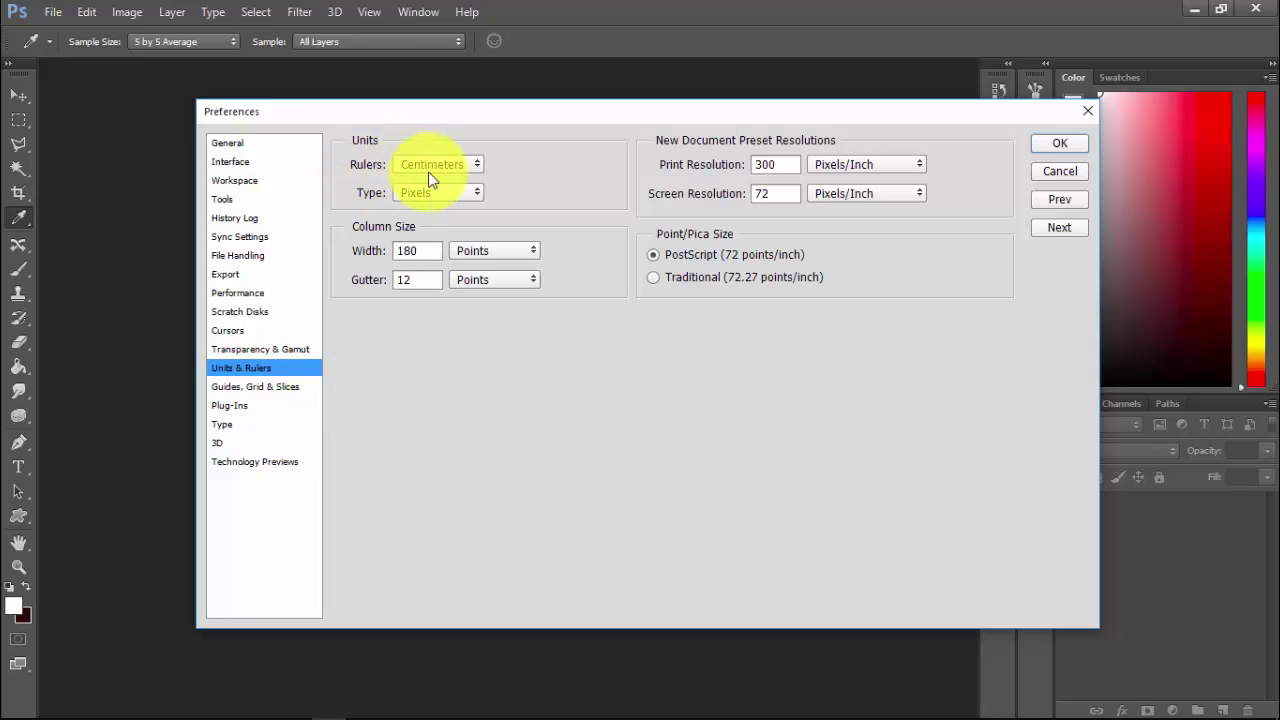
left_click(470, 164)
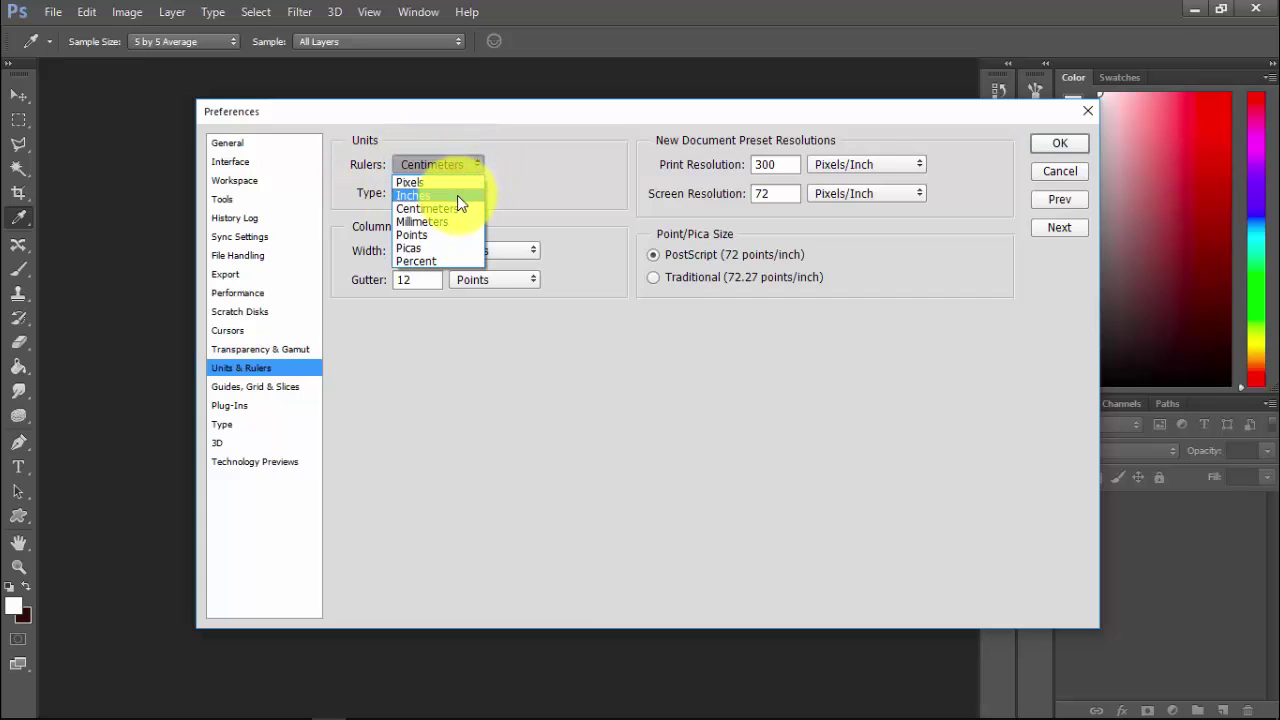
left_click(445, 248)
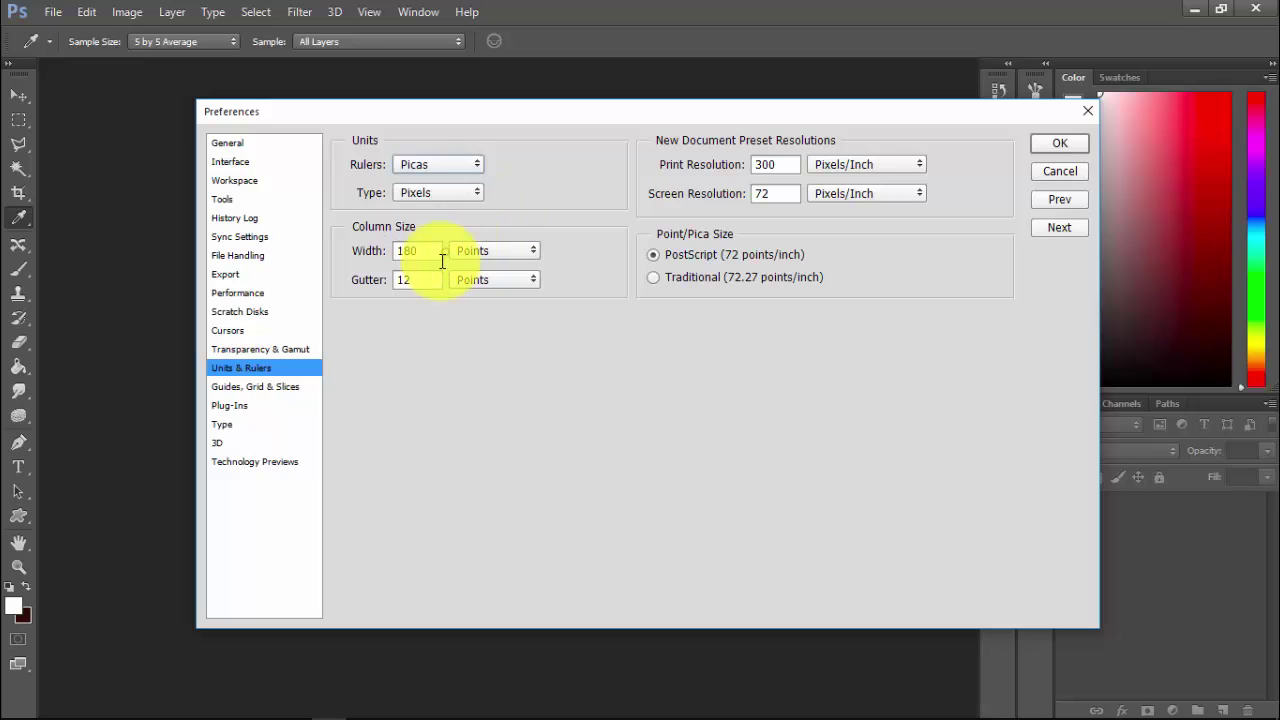
left_click(465, 164)
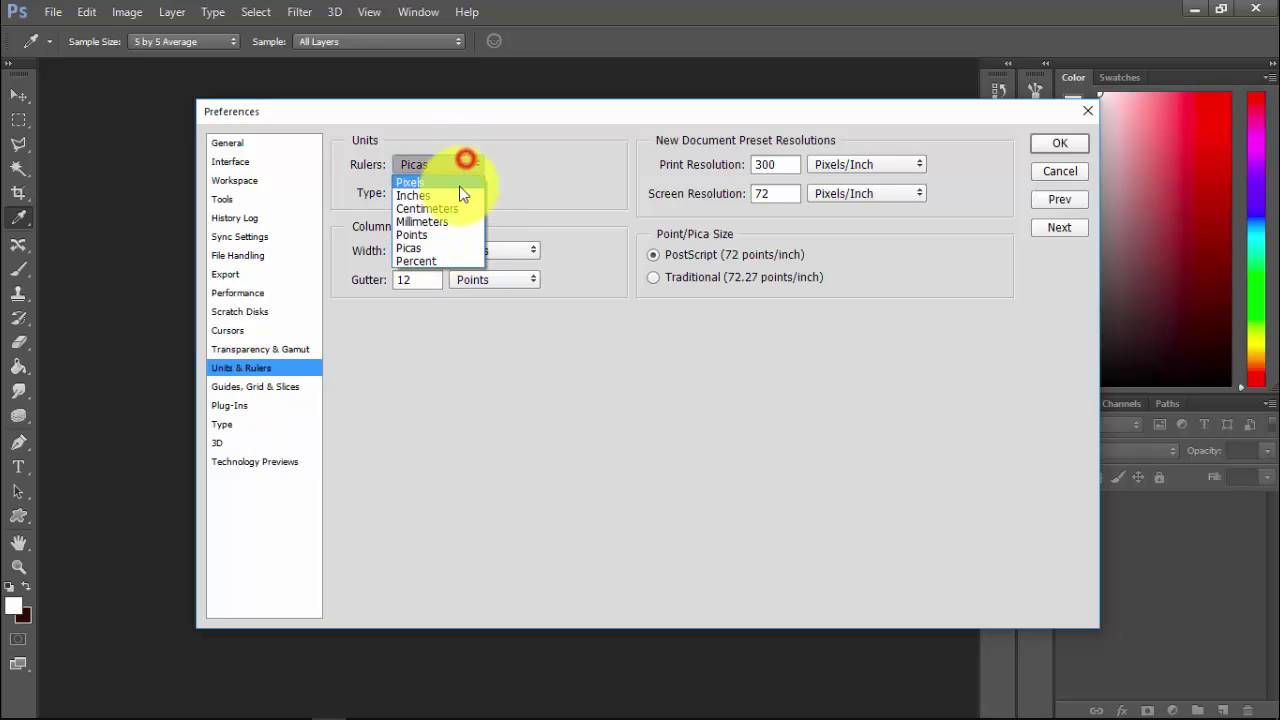
left_click(440, 262)
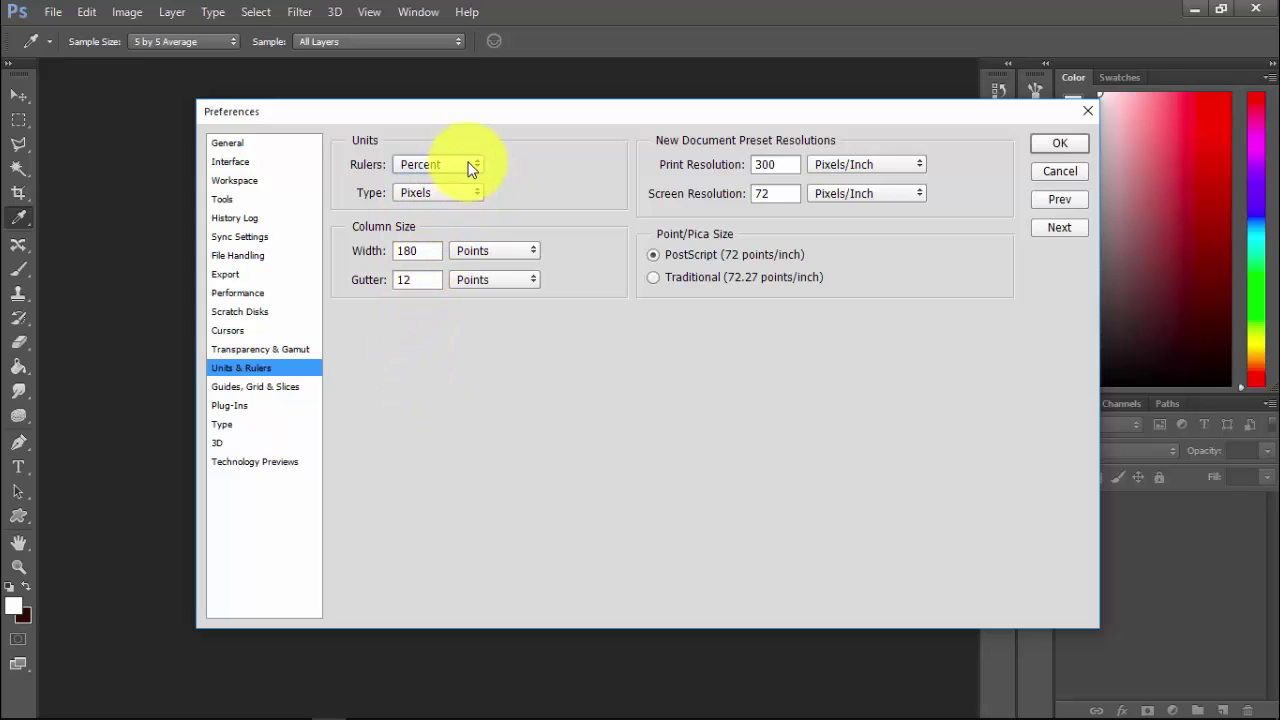
left_click(476, 164)
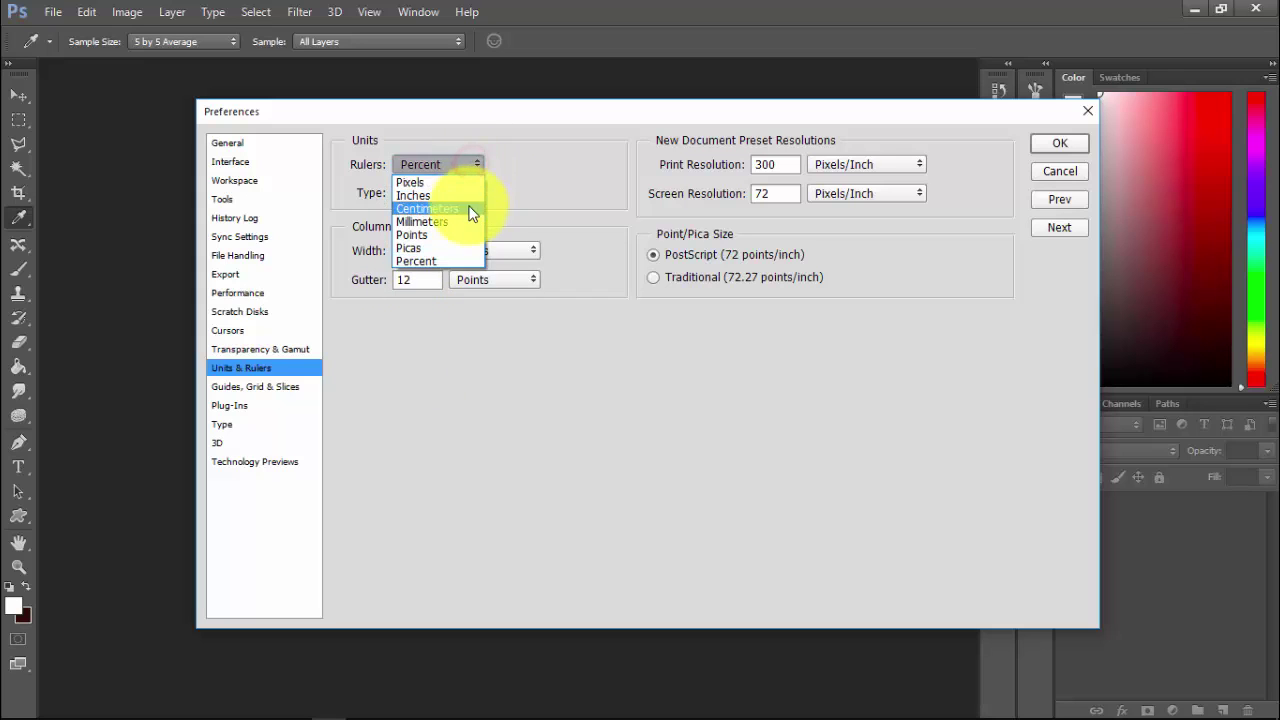
left_click(455, 210)
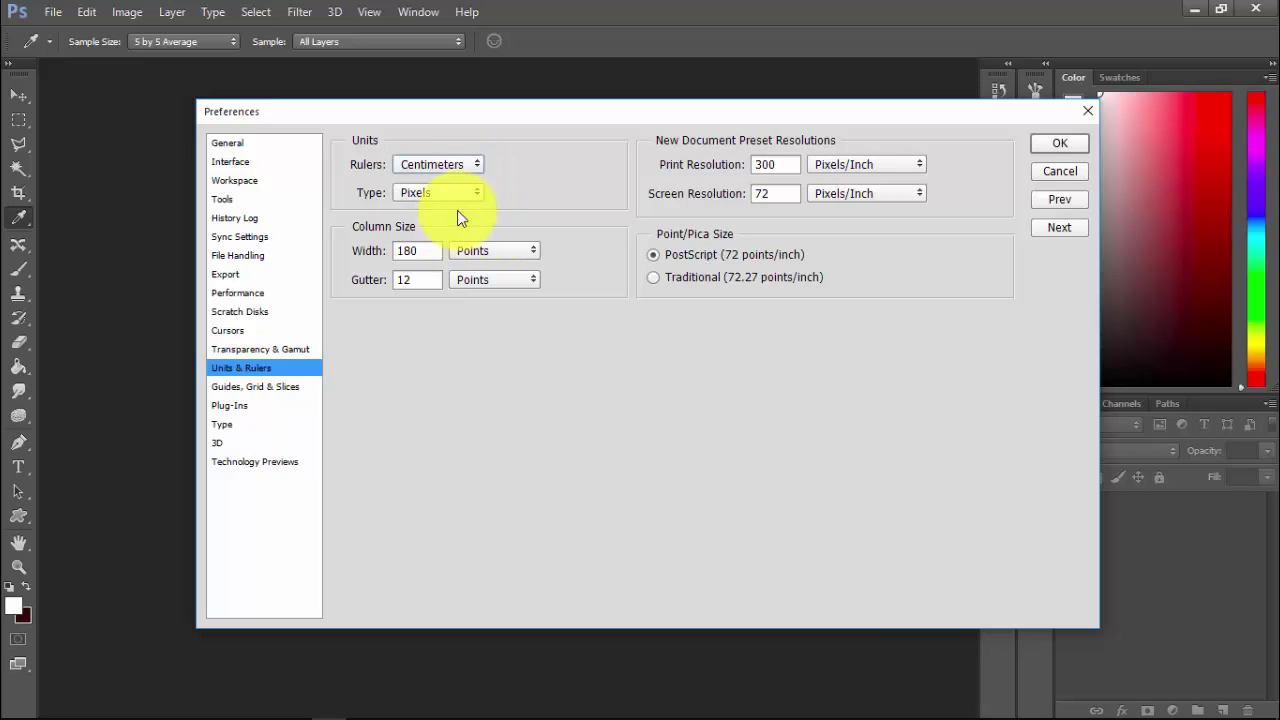
left_click(476, 164)
left_click(461, 218)
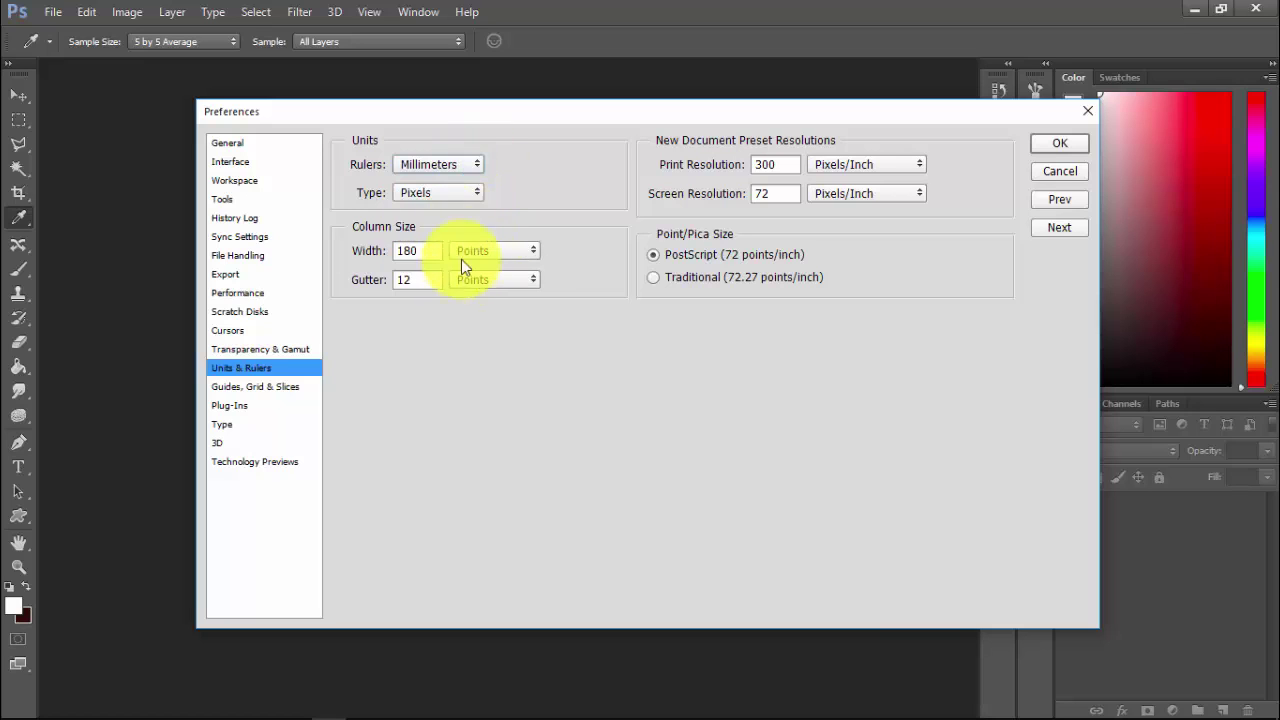
left_click(470, 168)
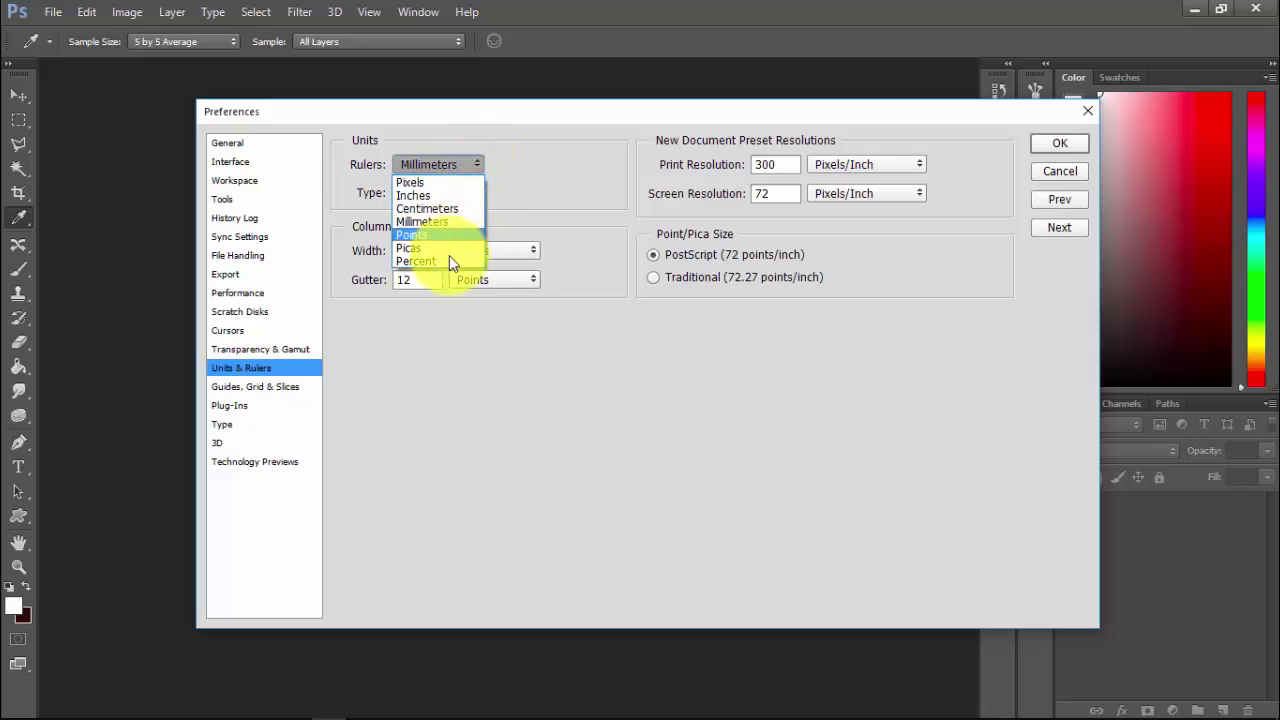
left_click(452, 223)
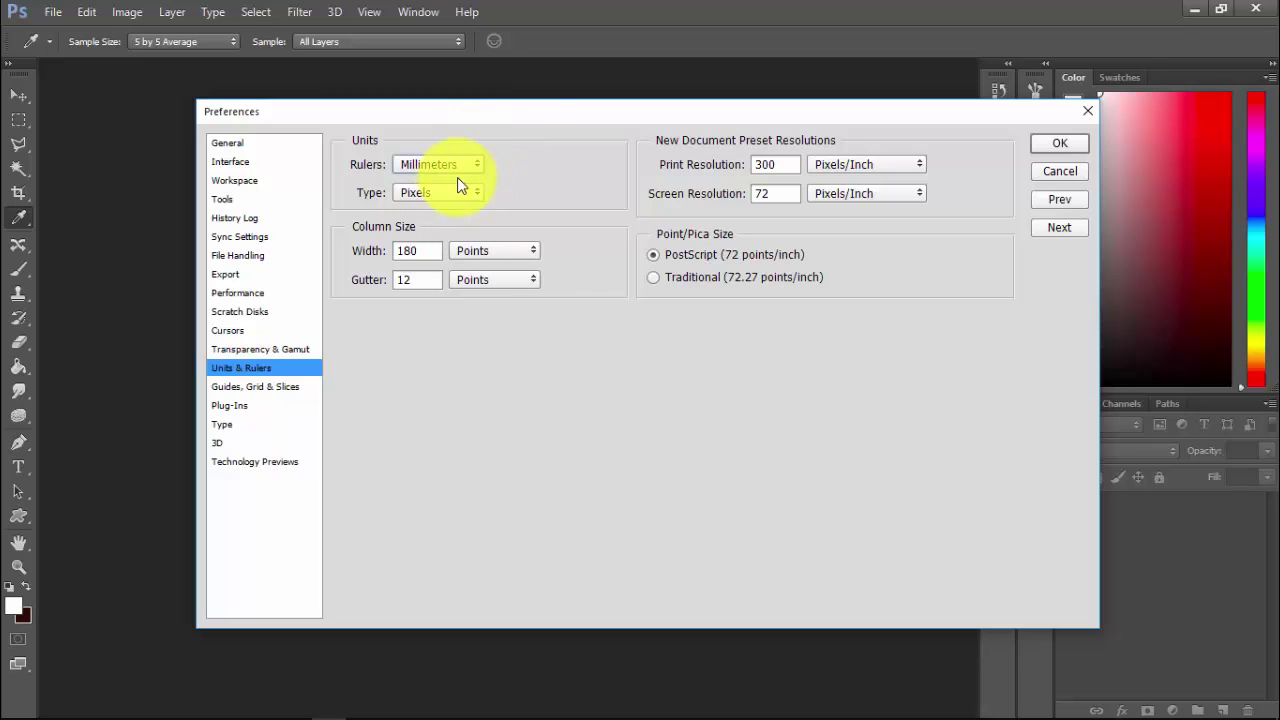
left_click(468, 170)
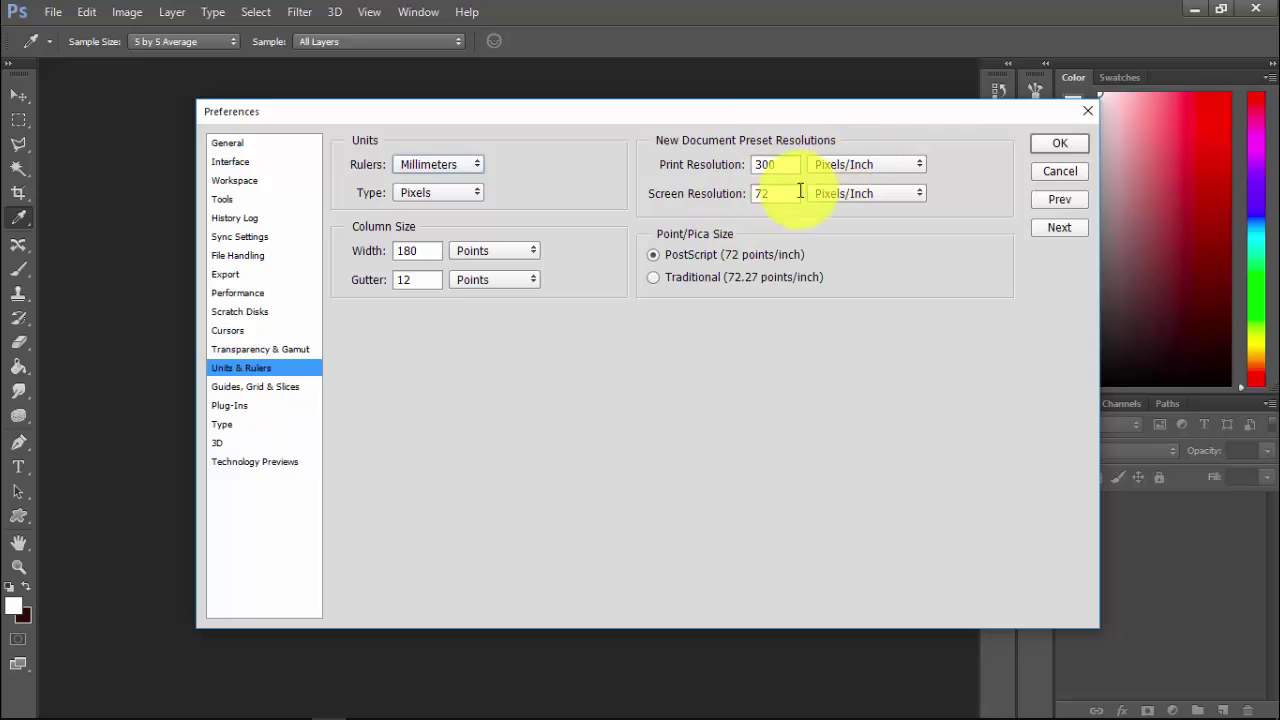
Review the Guides, Grid & Slices preferences, nudge the dialog, and move to Plug-ins.
left_click(290, 390)
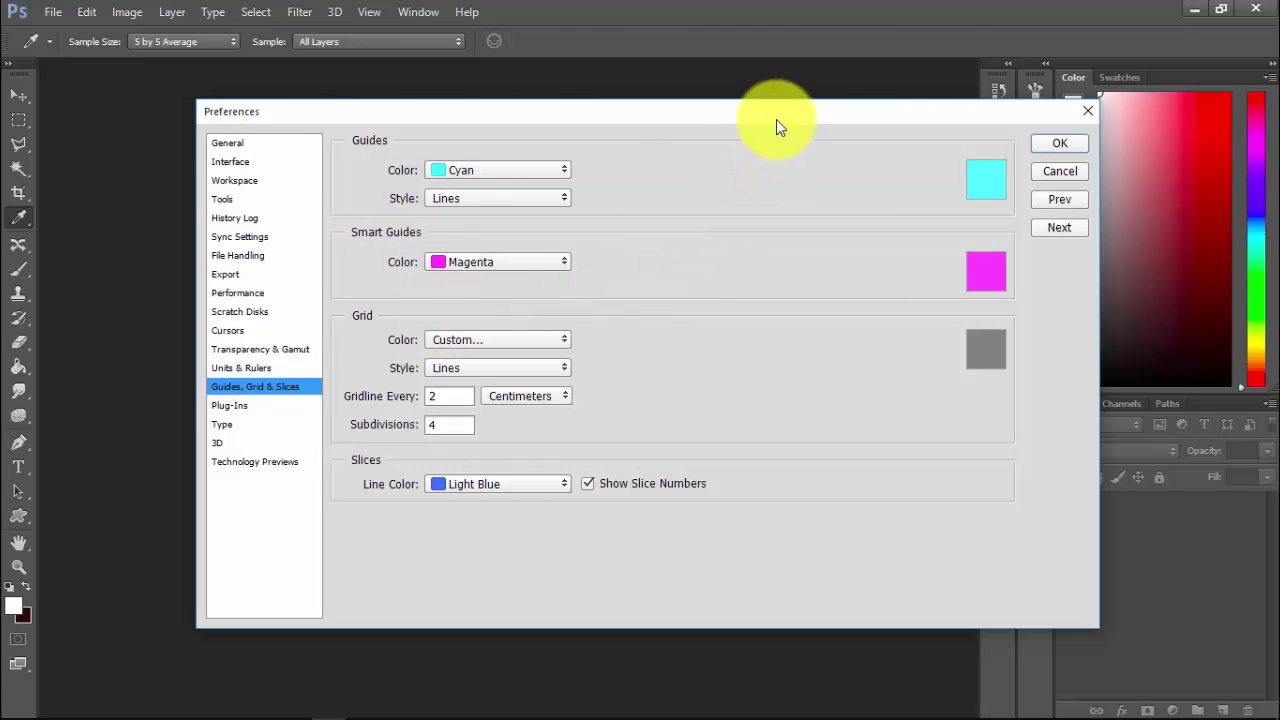
left_click_drag(776, 121, 737, 106)
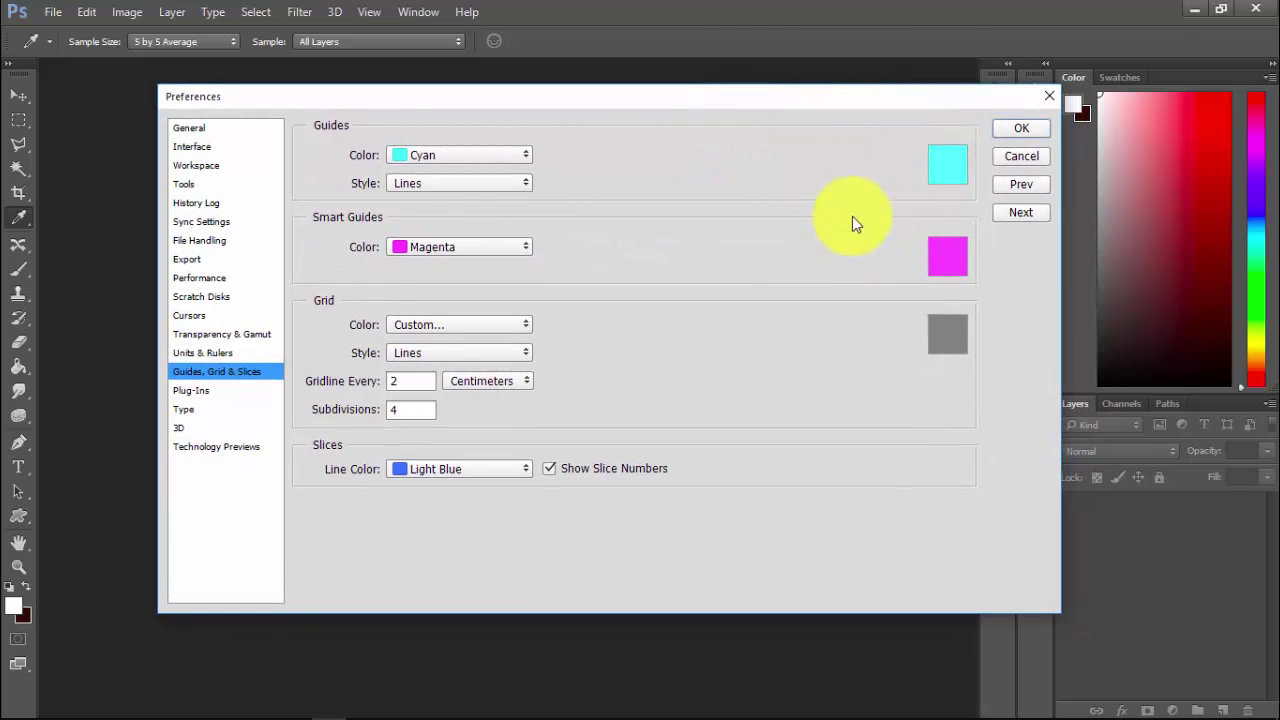
left_click(195, 390)
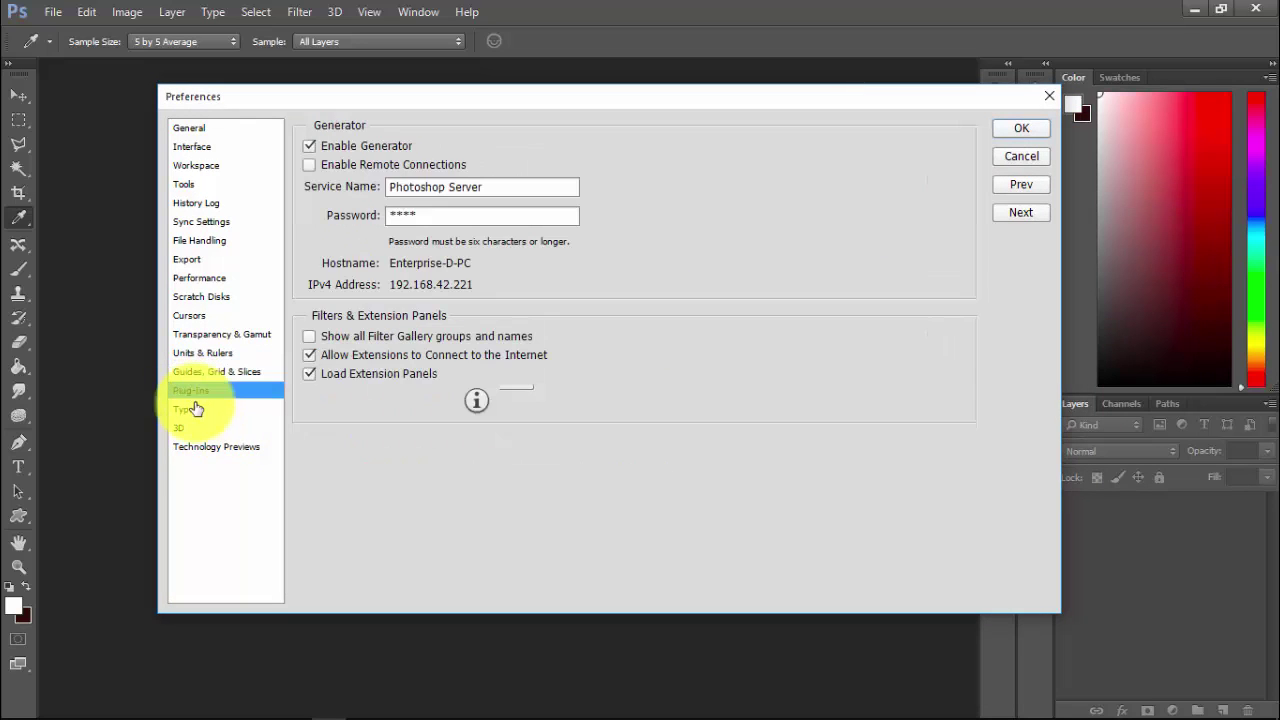
Uncheck Enable Generator in the Plug-ins preferences, then view the Type page.
left_click(309, 146)
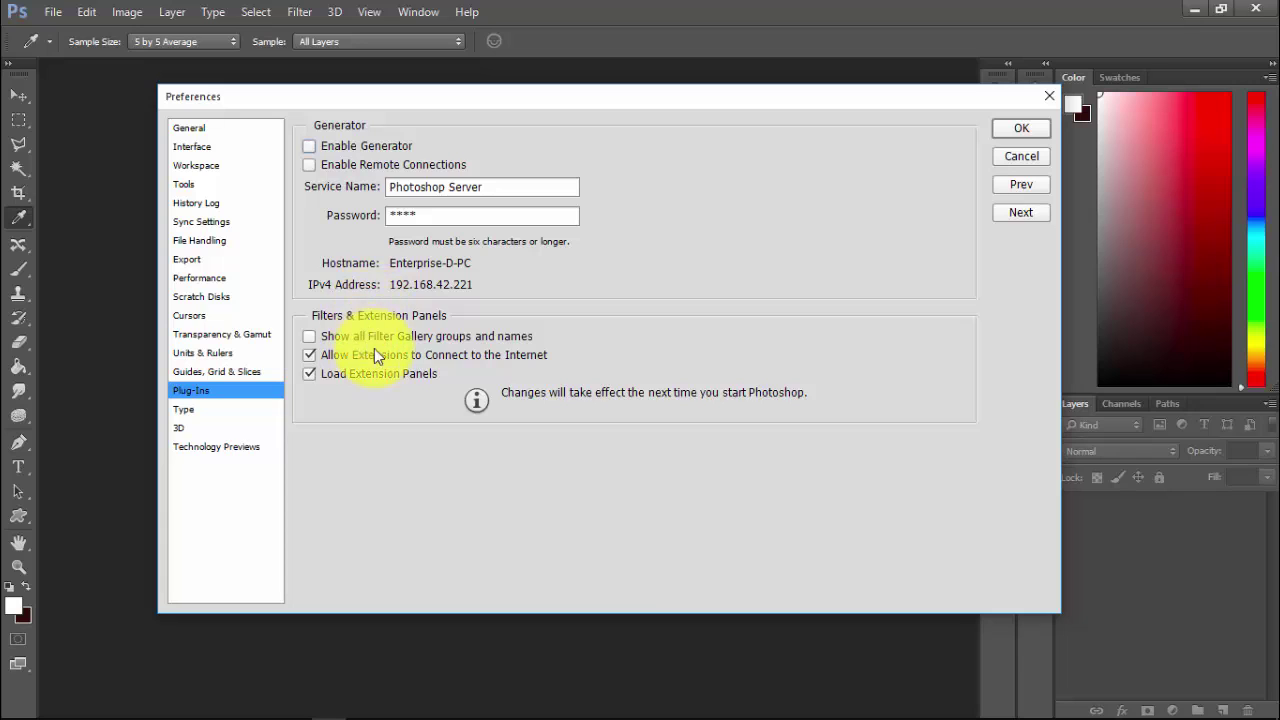
left_click(186, 410)
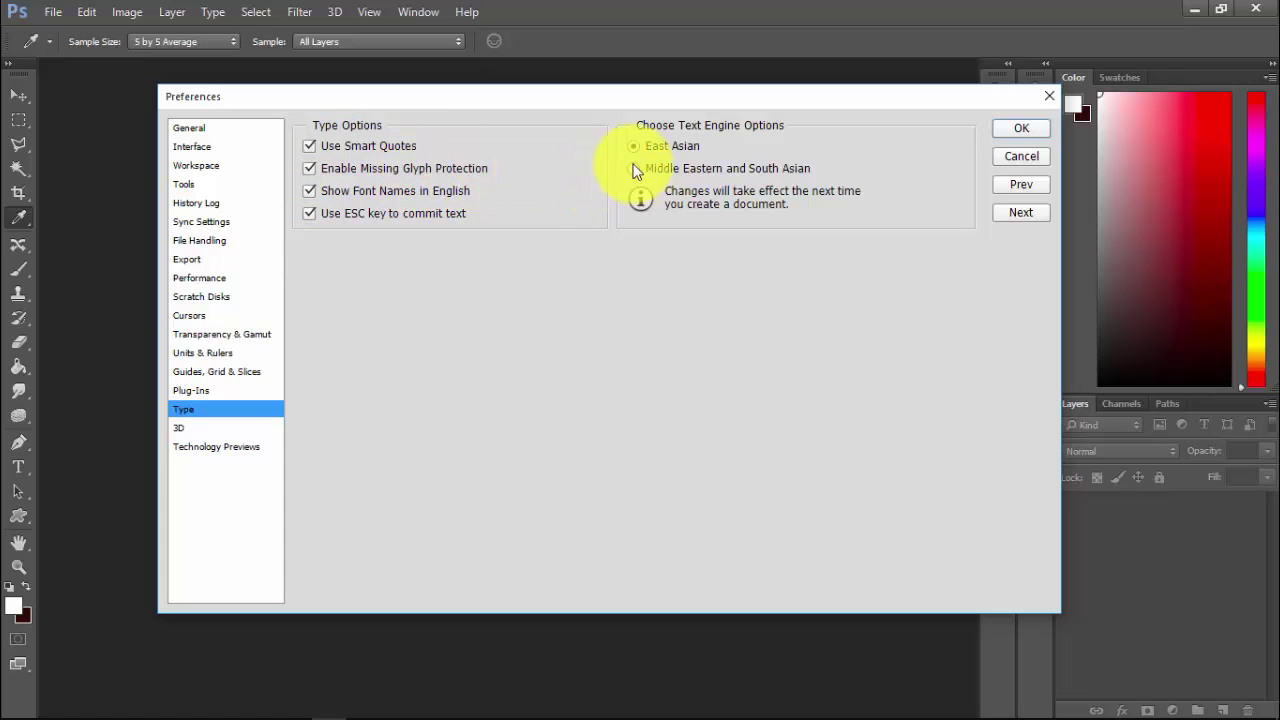
View the Technology Previews page, return to Type, and confirm Preferences with OK.
left_click(187, 445)
mouse_move(401, 146)
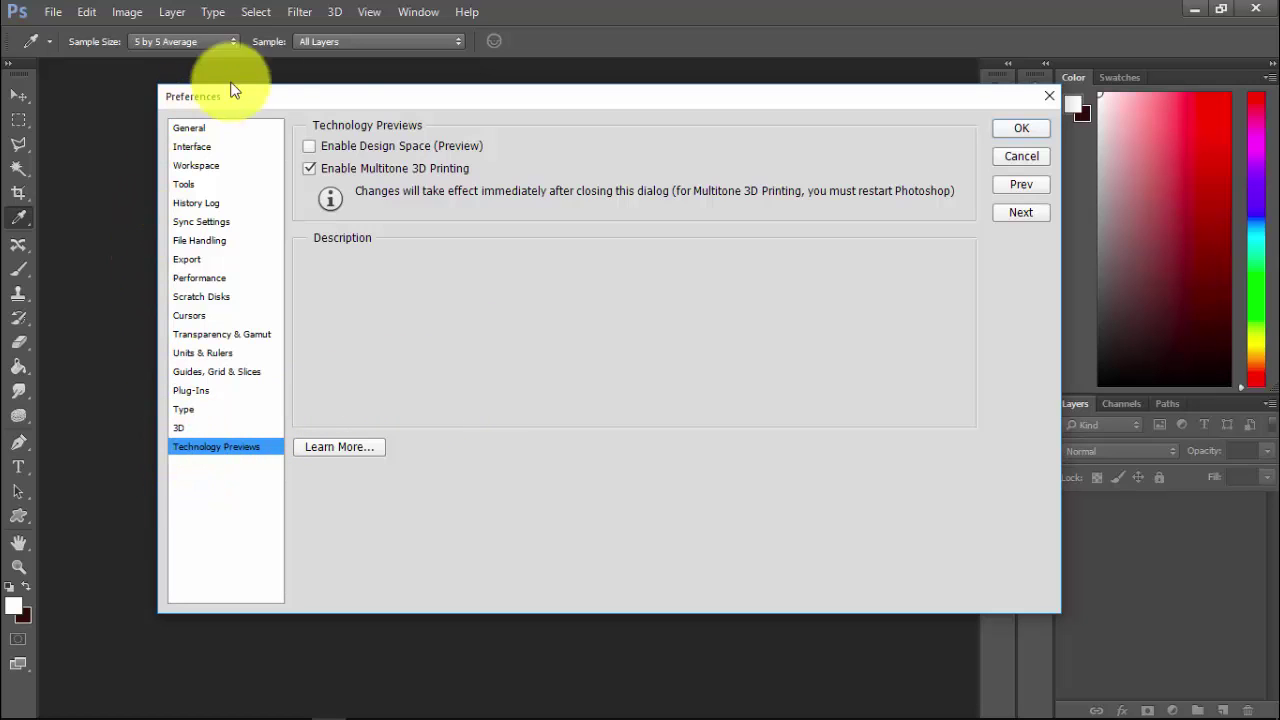
left_click(186, 408)
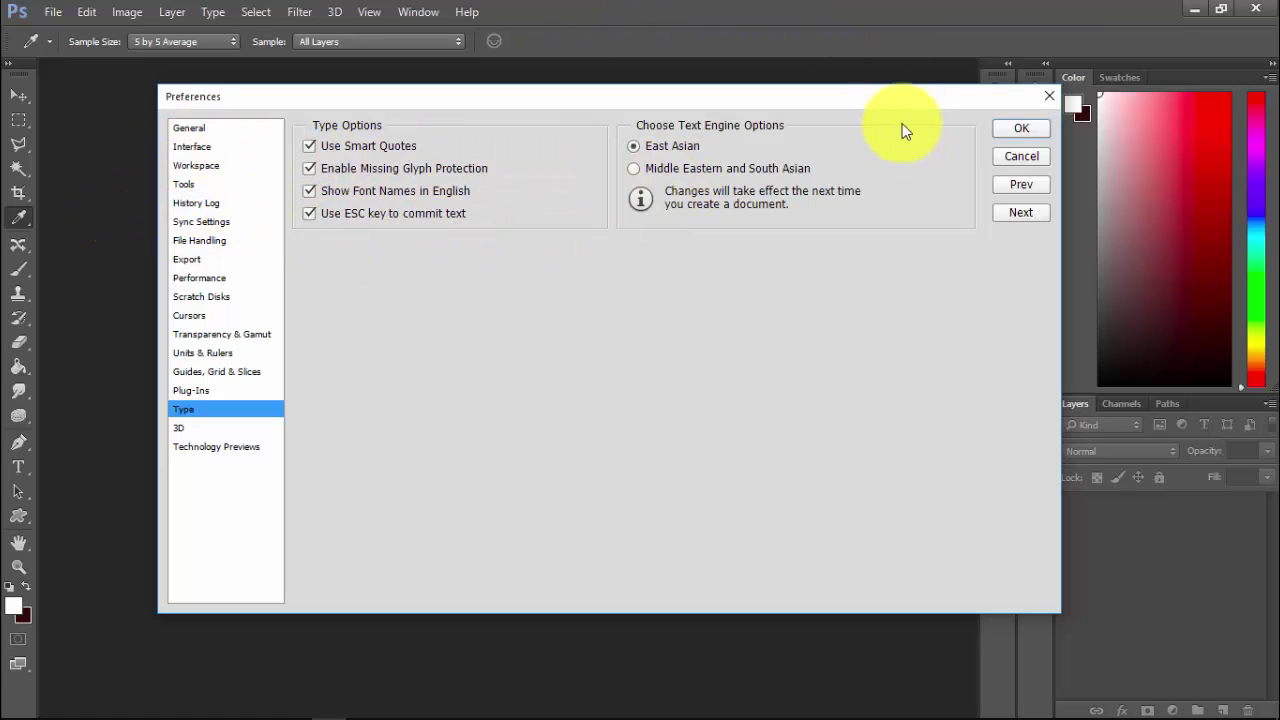
left_click(1003, 130)
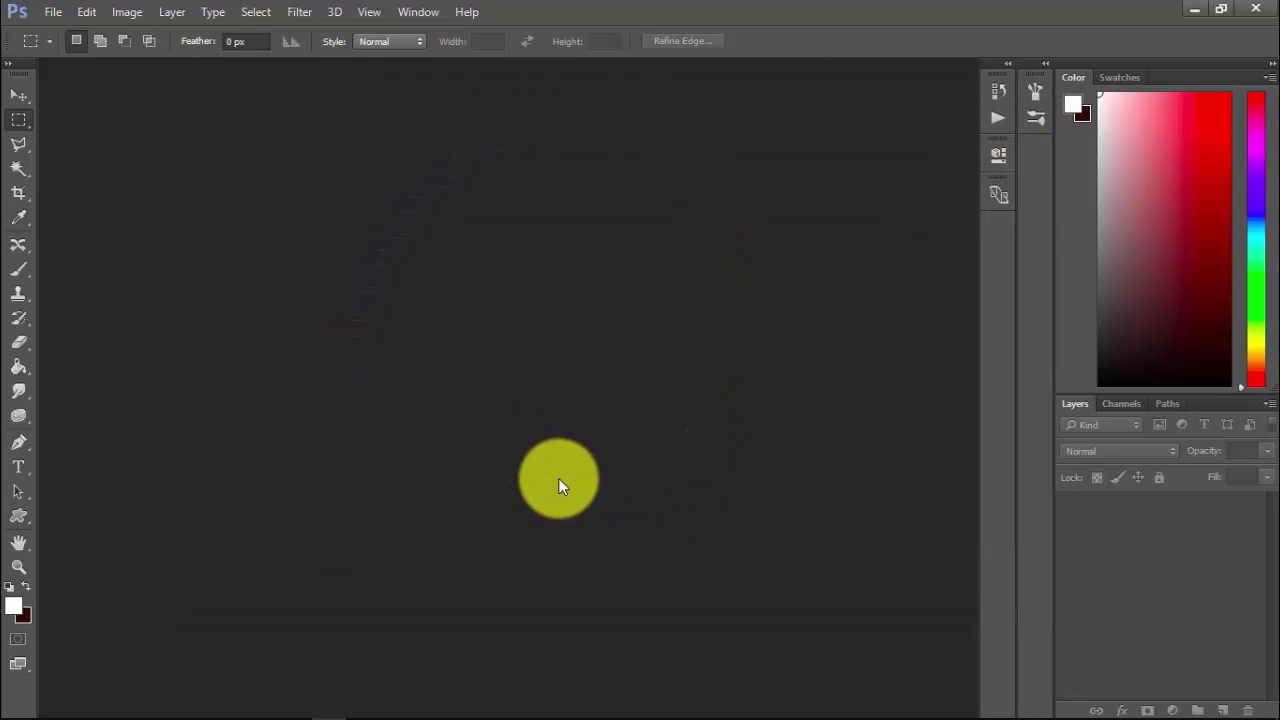
Reopen Preferences at History Log and leave History Log unchecked.
left_click(86, 14)
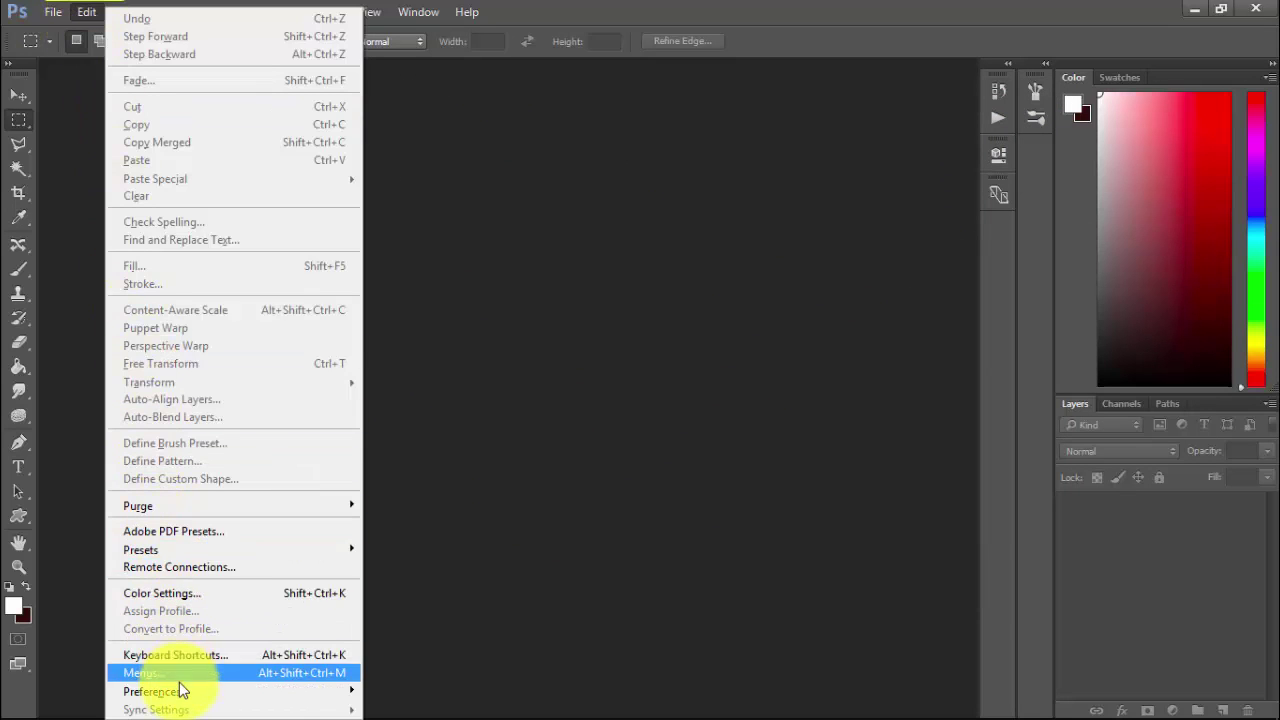
mouse_move(152, 691)
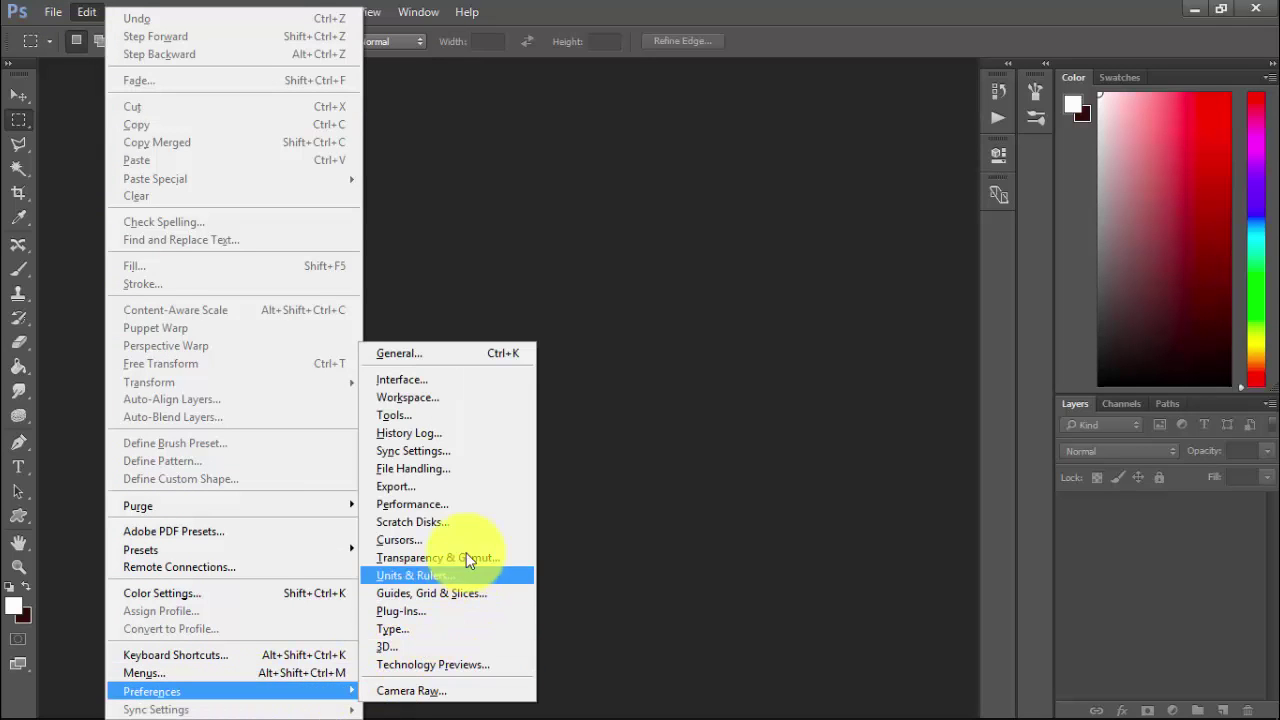
left_click(452, 433)
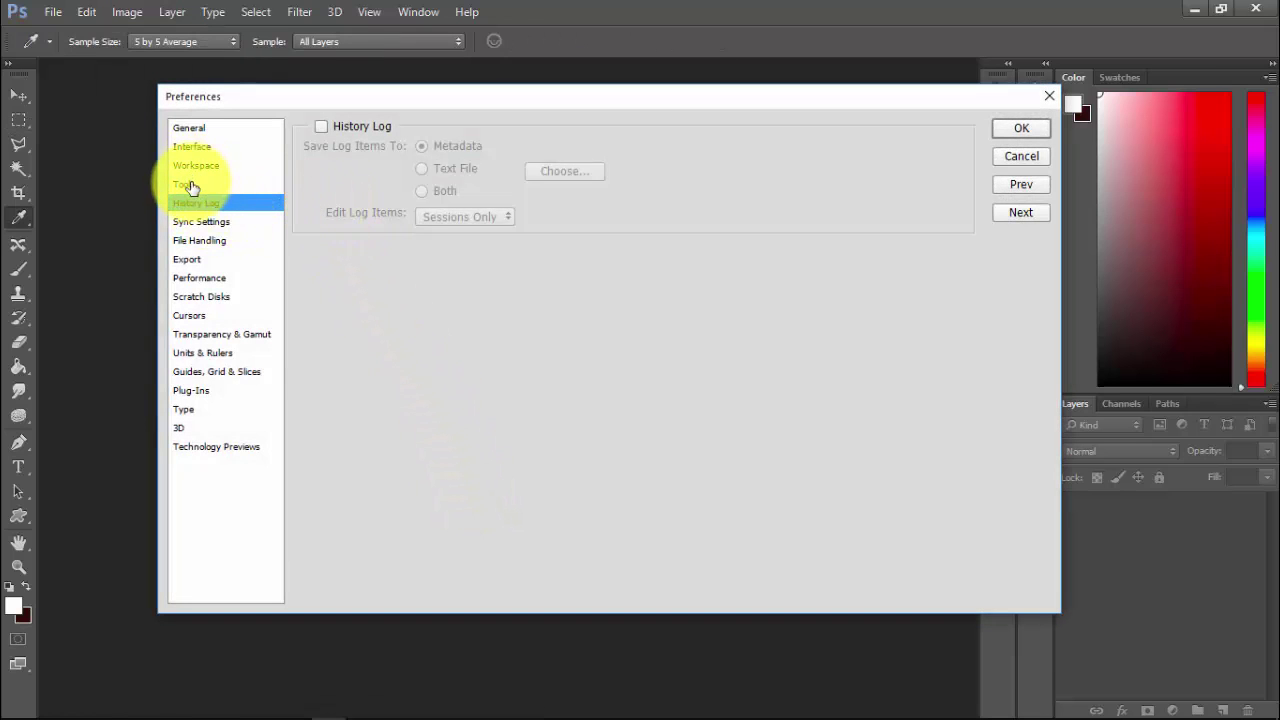
left_click(321, 127)
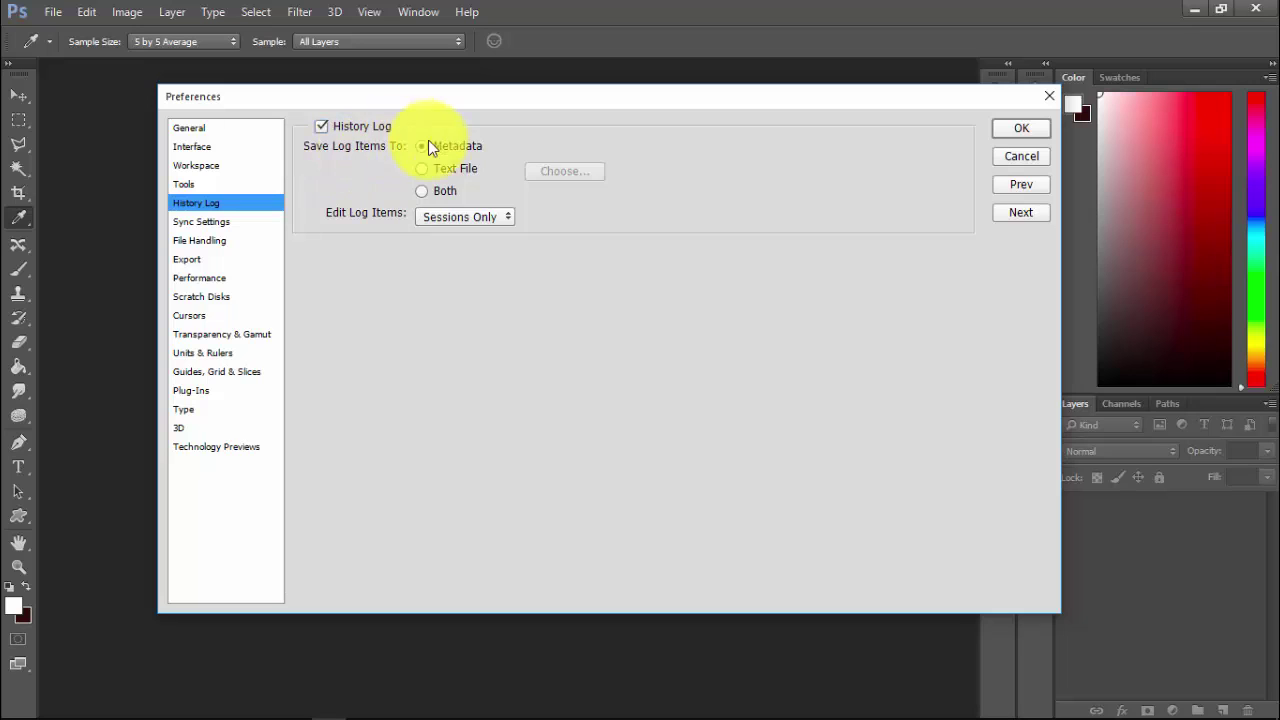
left_click(318, 128)
Browse the Sync Settings, Workspace, Interface and General pages, then save the preferences.
left_click(205, 221)
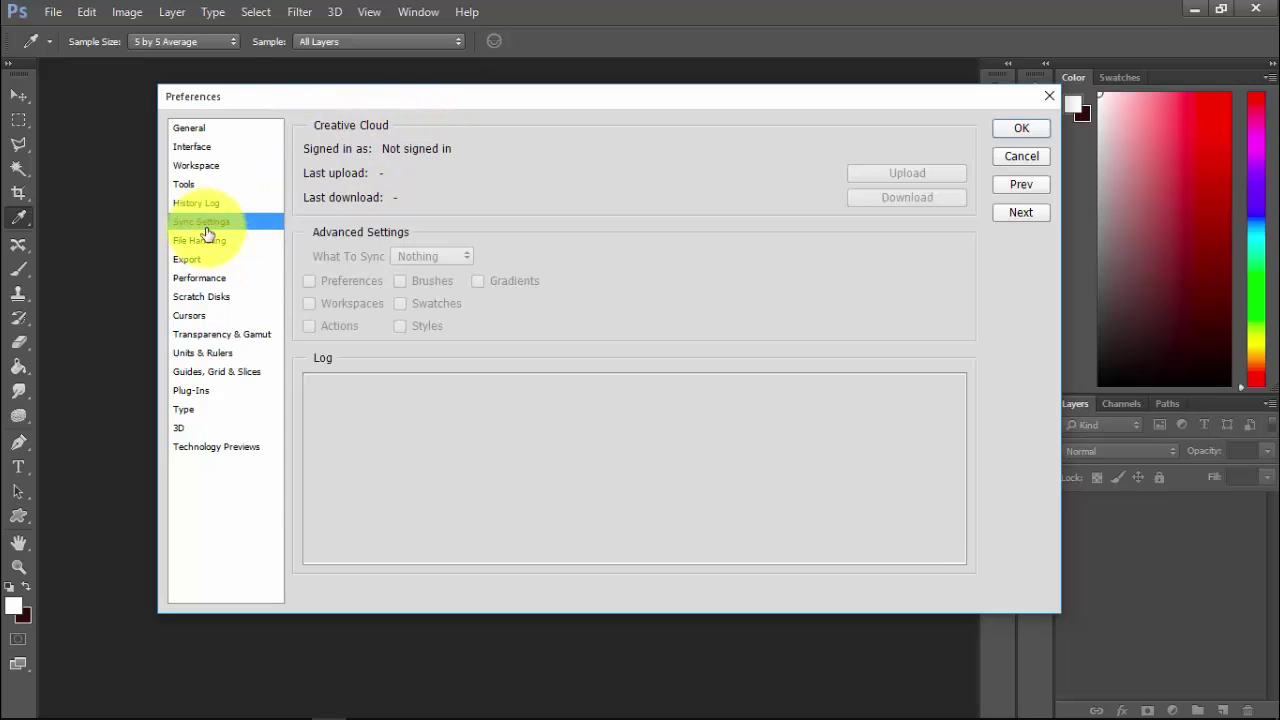
left_click(200, 203)
left_click(192, 165)
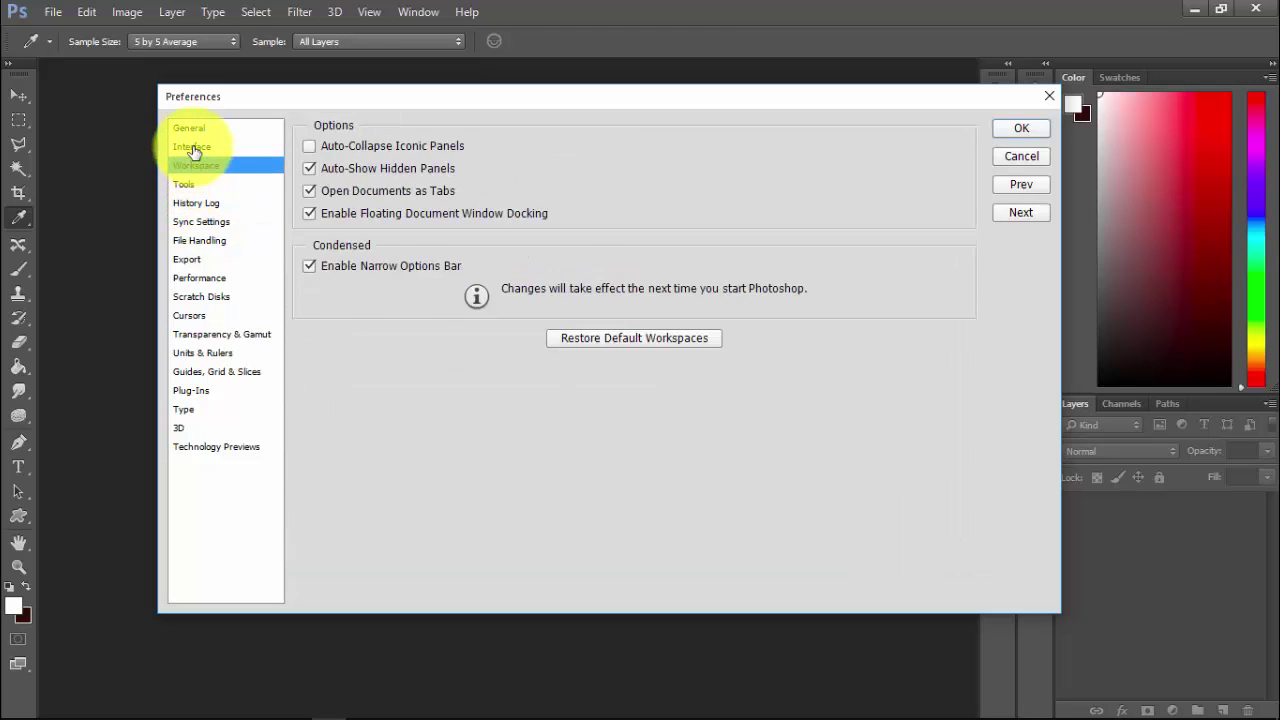
left_click(188, 128)
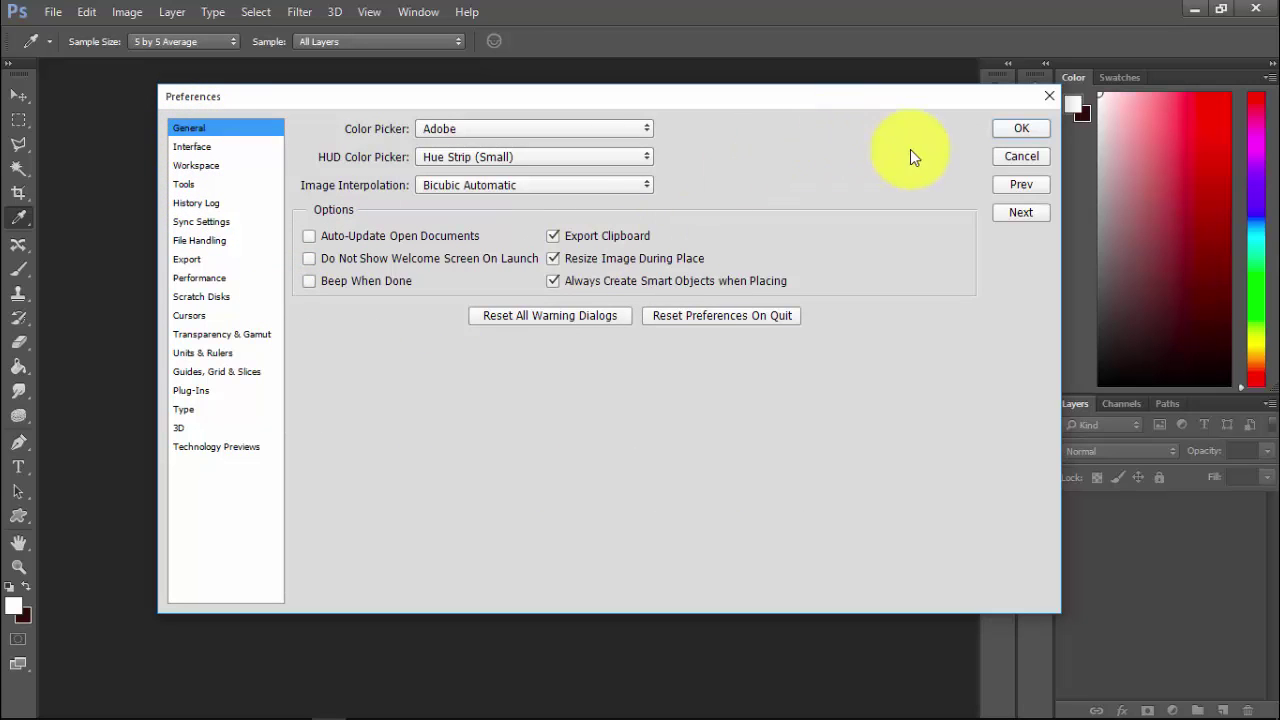
left_click(1015, 130)
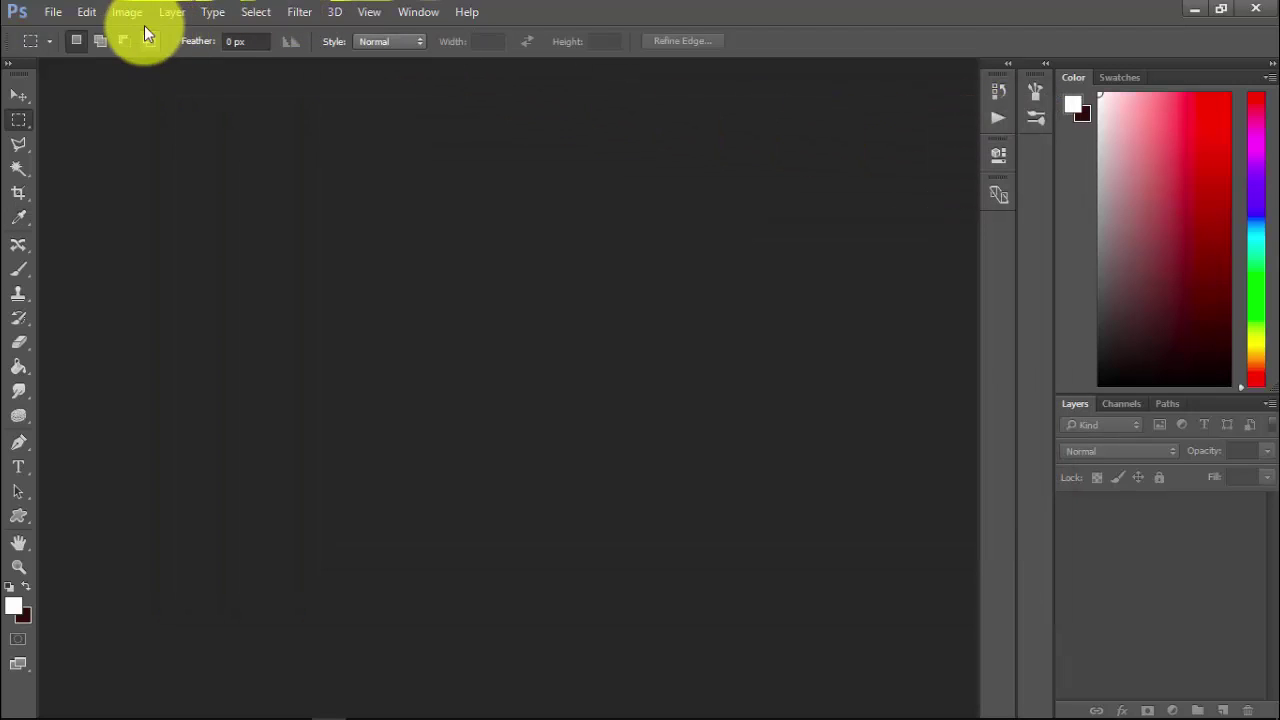
Open Edit > Color Settings, showing the Japan Magazine Advertisement Color preset.
left_click(87, 12)
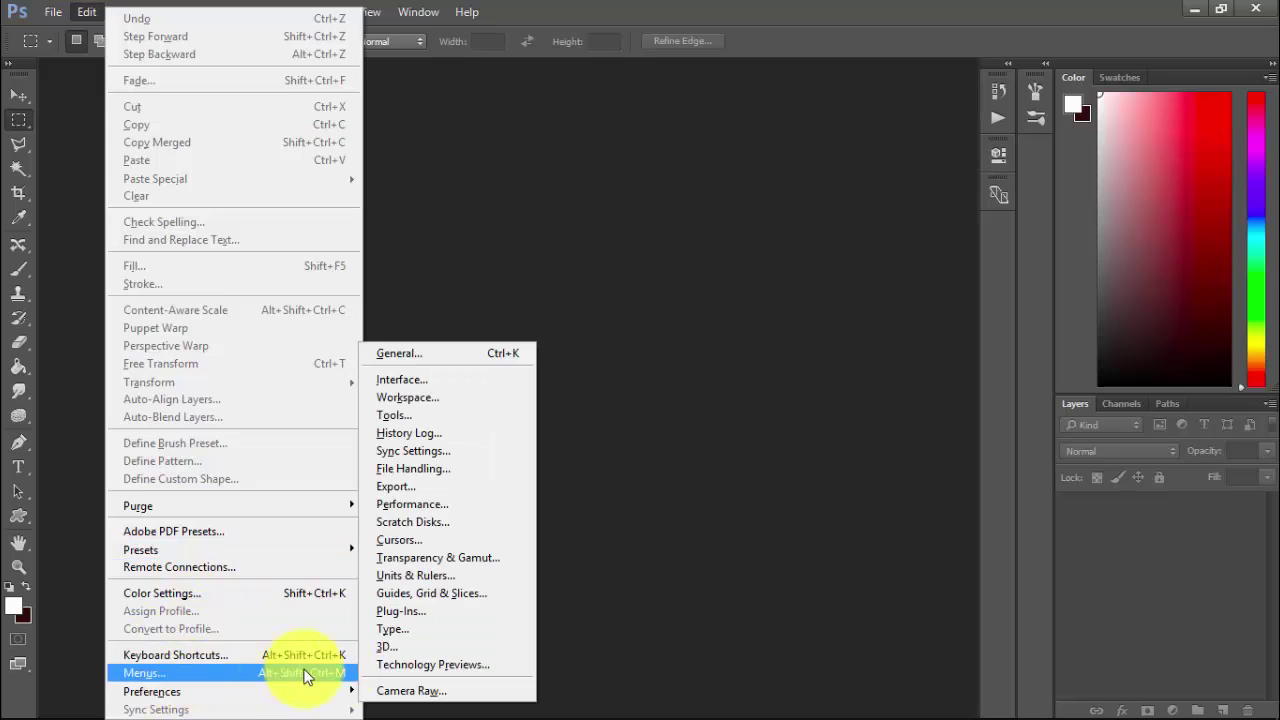
mouse_move(137, 505)
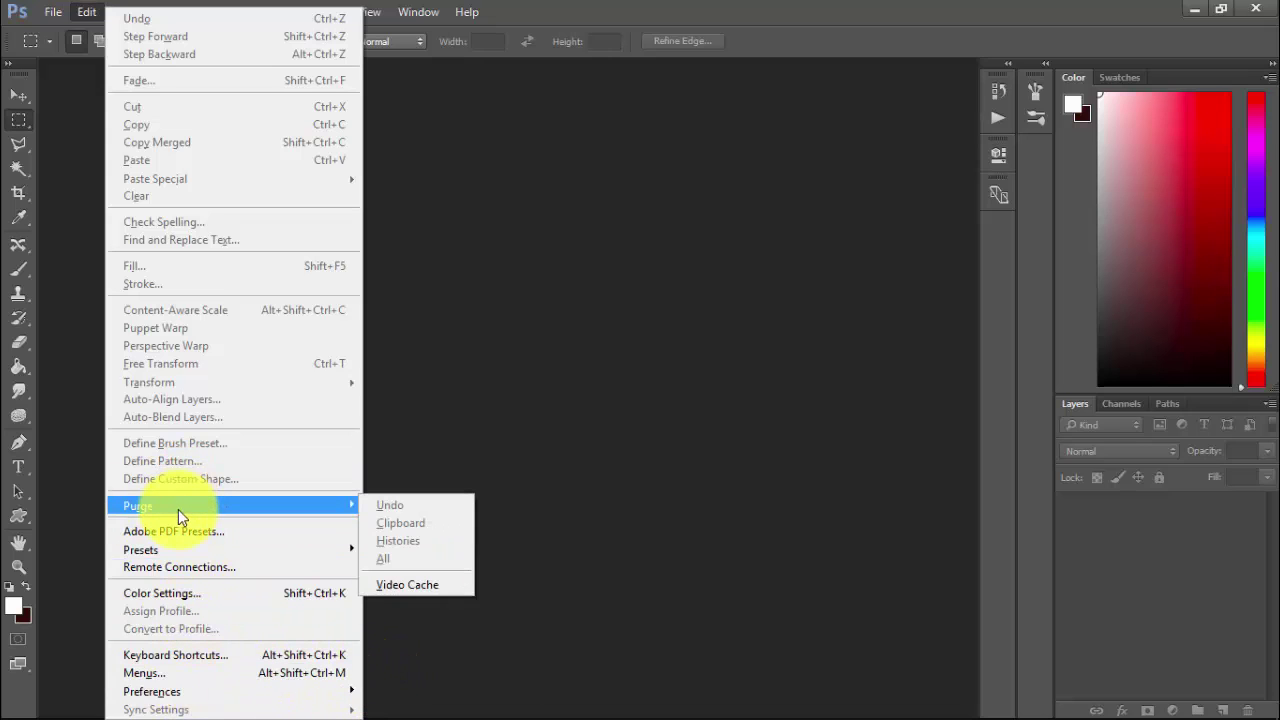
left_click(180, 592)
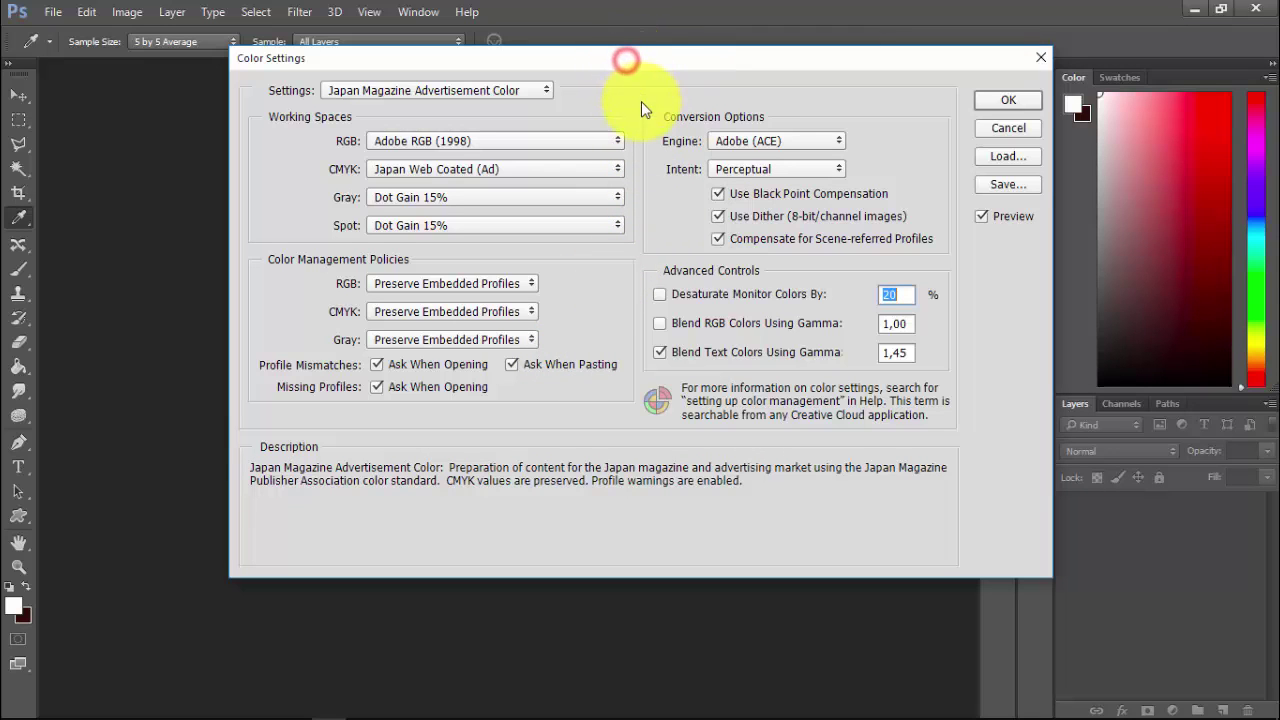
left_click_drag(634, 56, 626, 108)
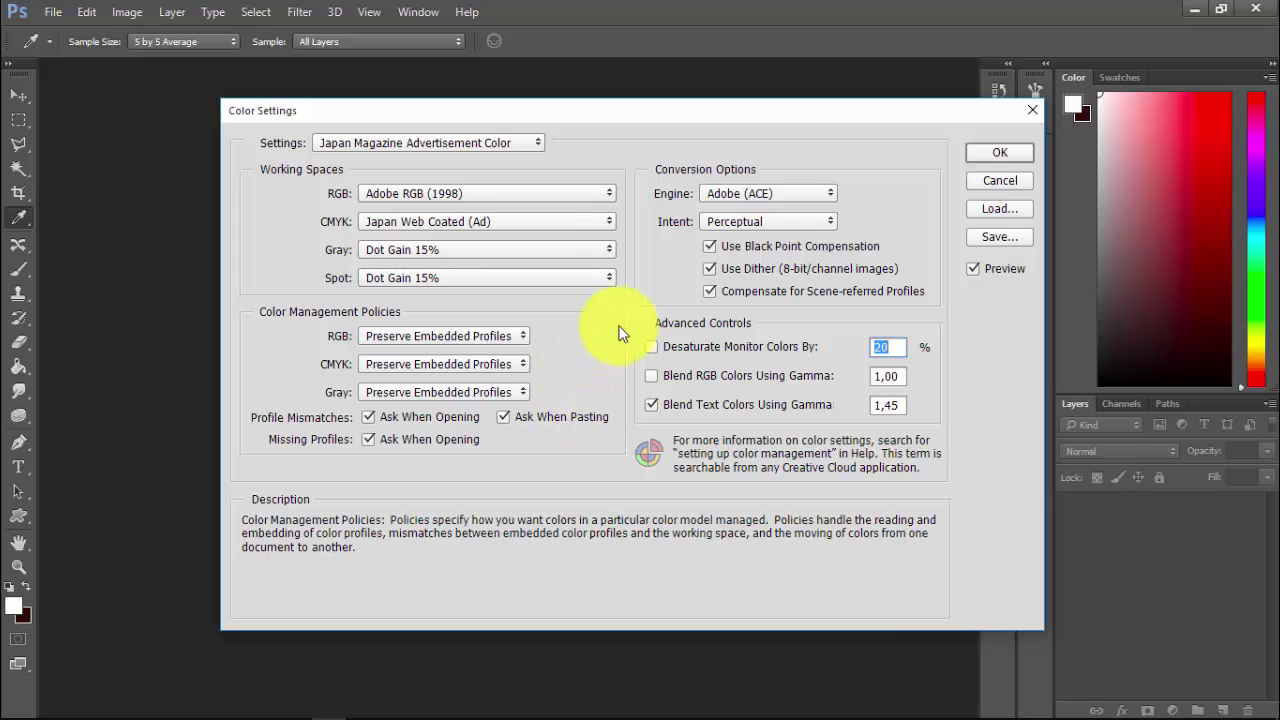
Accept the Color Settings, then start a File > New document and clear the Untitled-1 name.
left_click(987, 160)
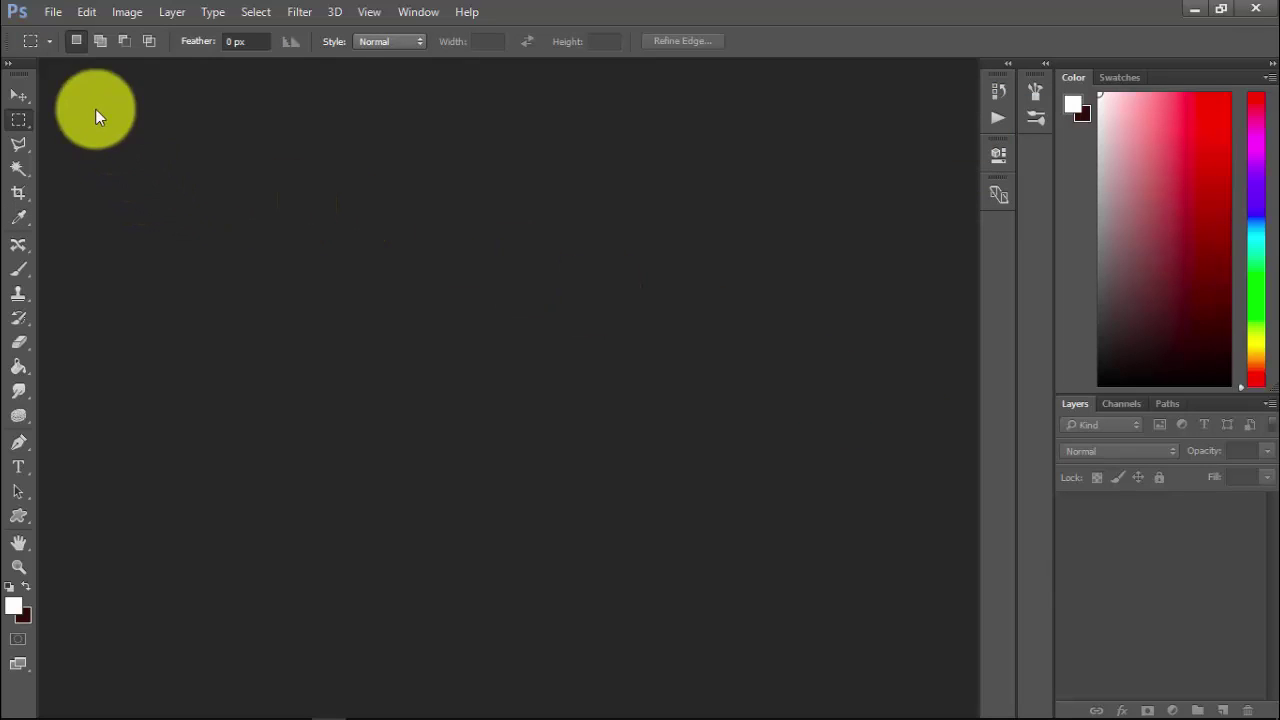
left_click(52, 12)
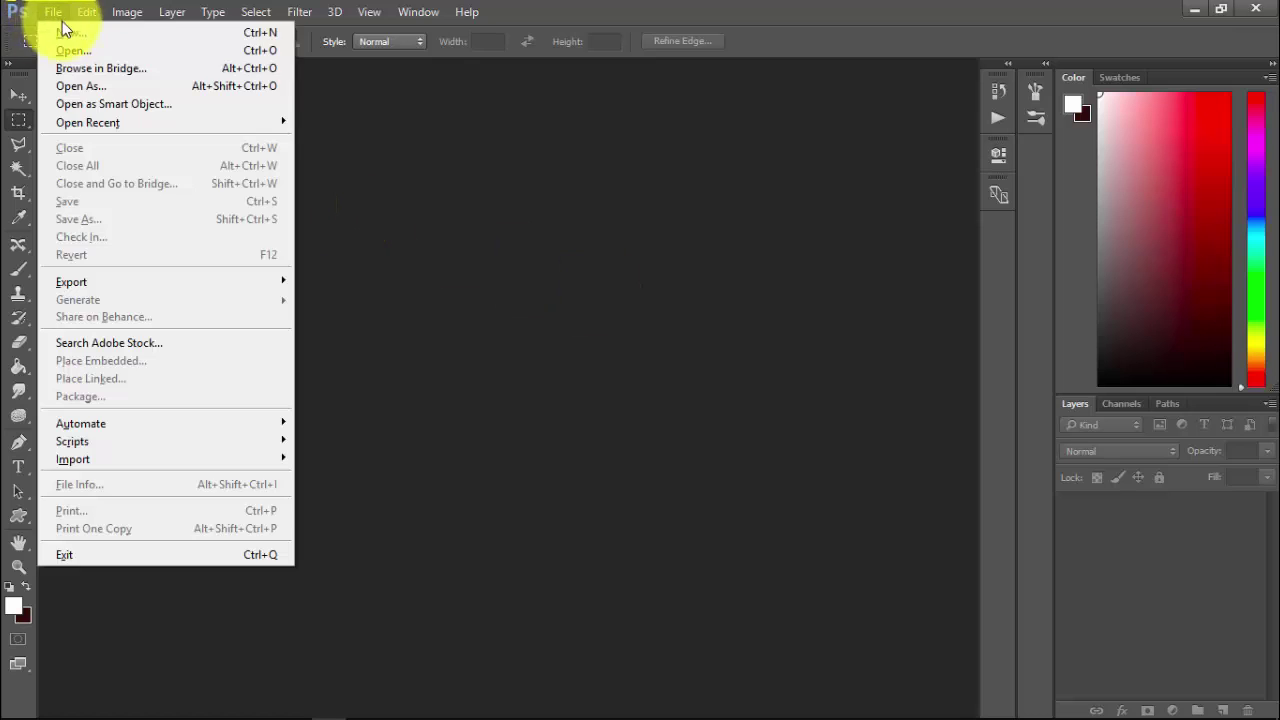
left_click(361, 174)
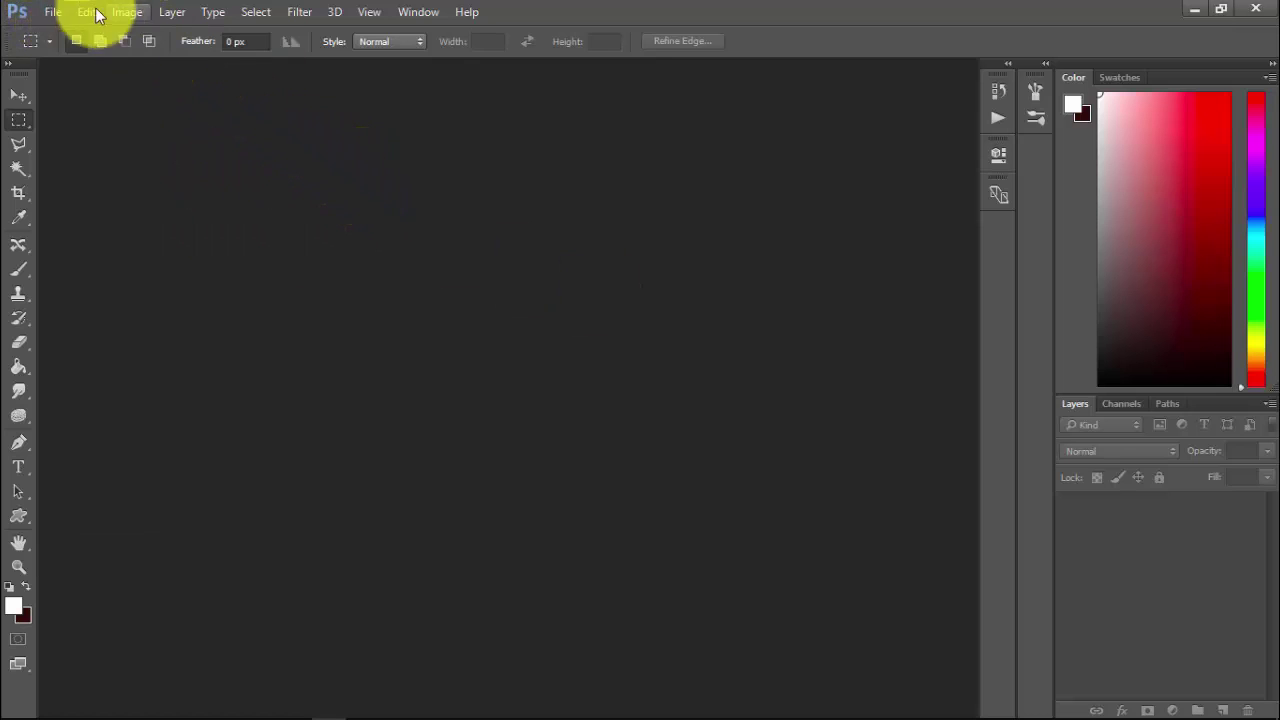
left_click(53, 12)
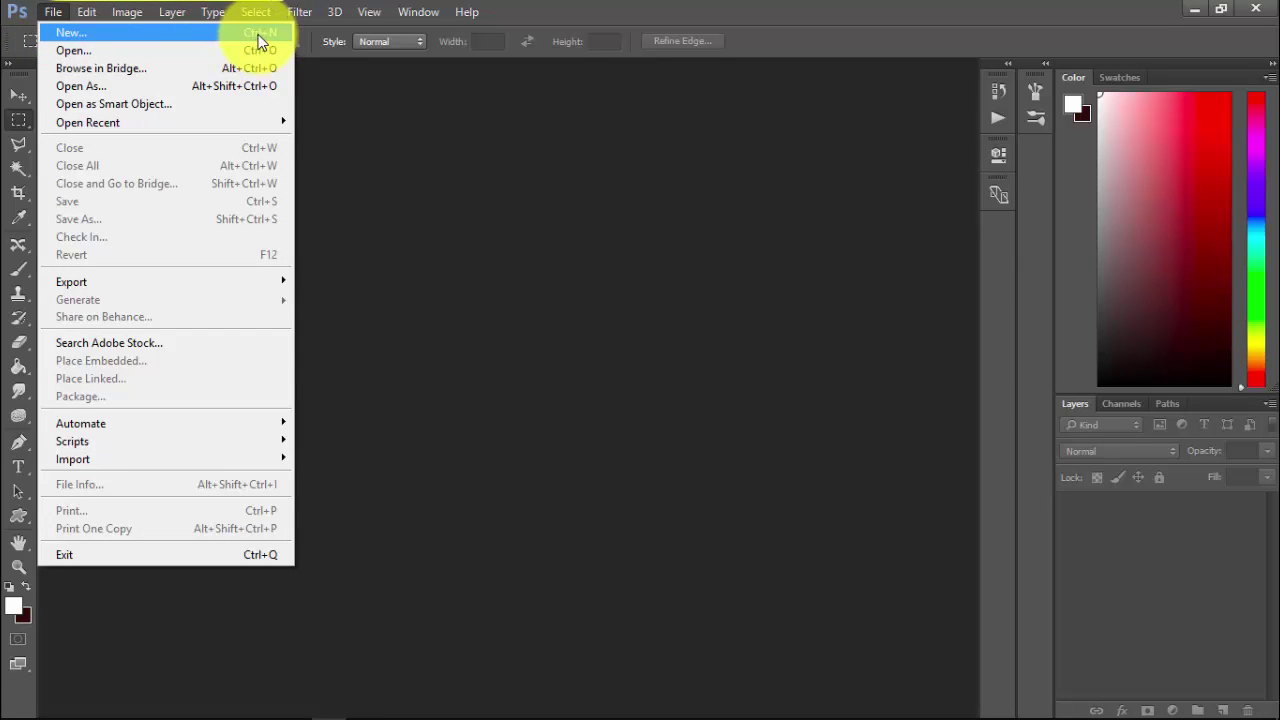
left_click(105, 33)
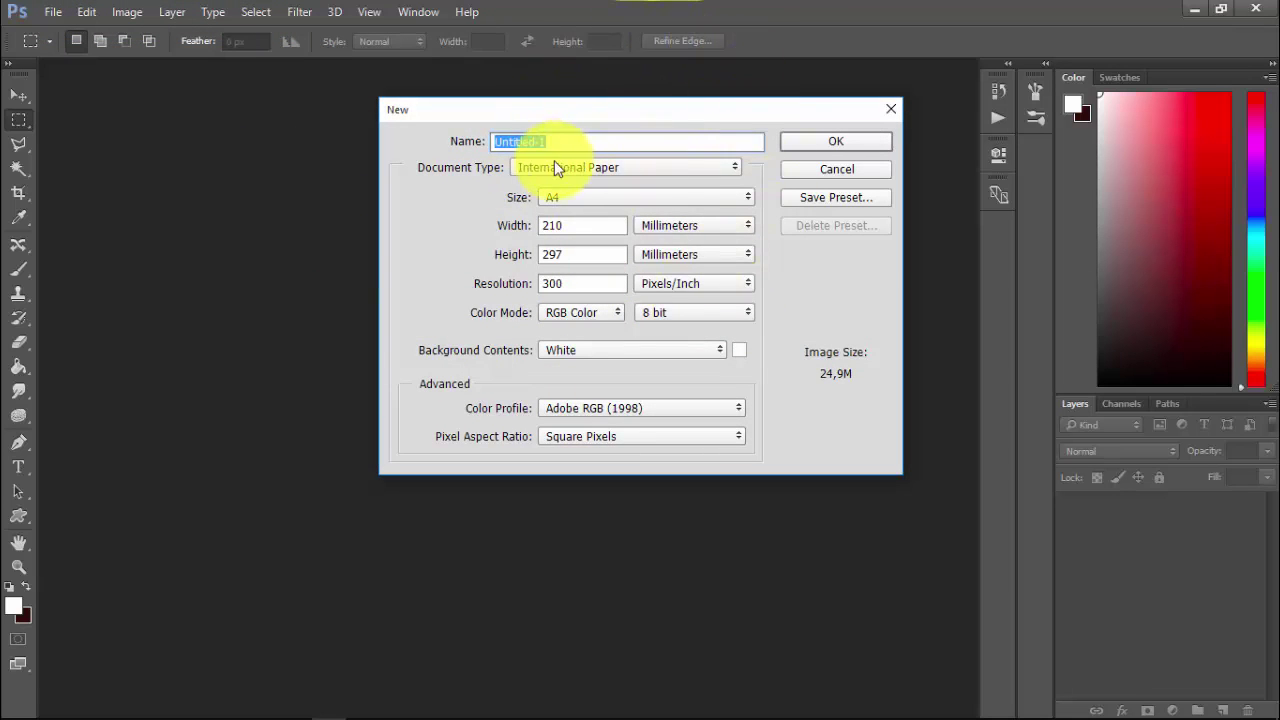
left_click_drag(545, 141, 490, 143)
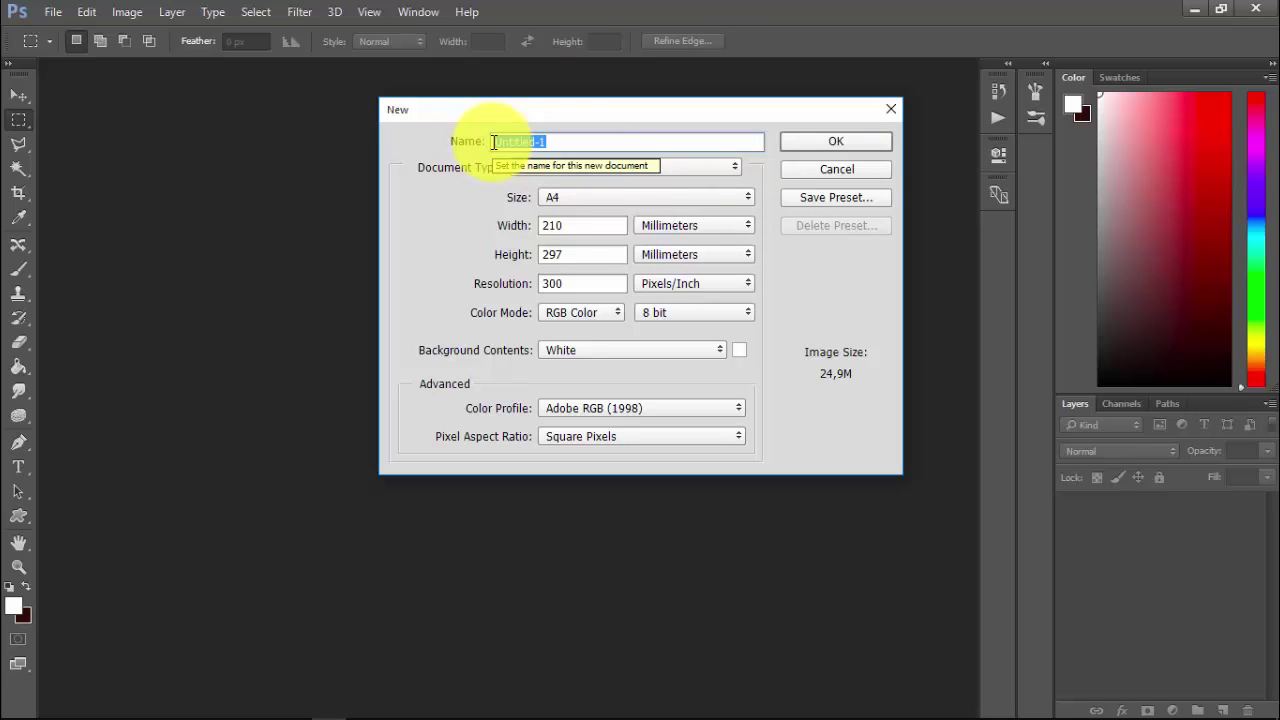
key("BackSpace")
type("documento")
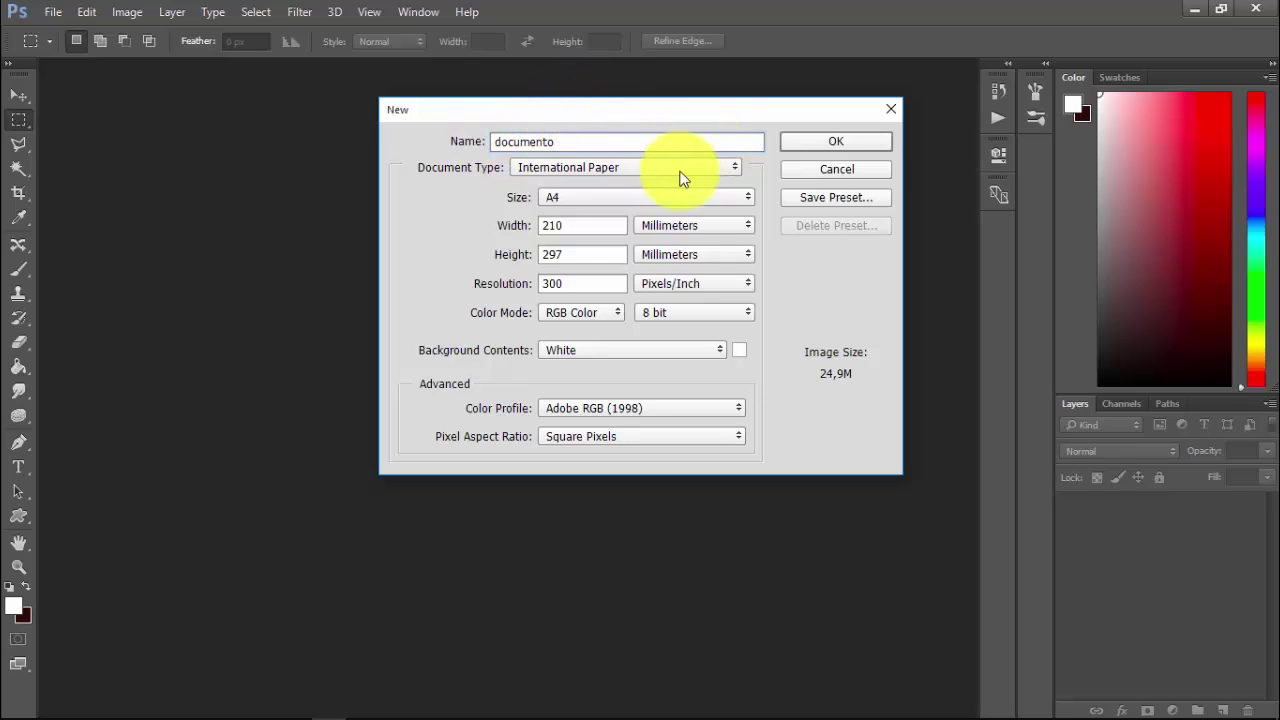
left_click(727, 167)
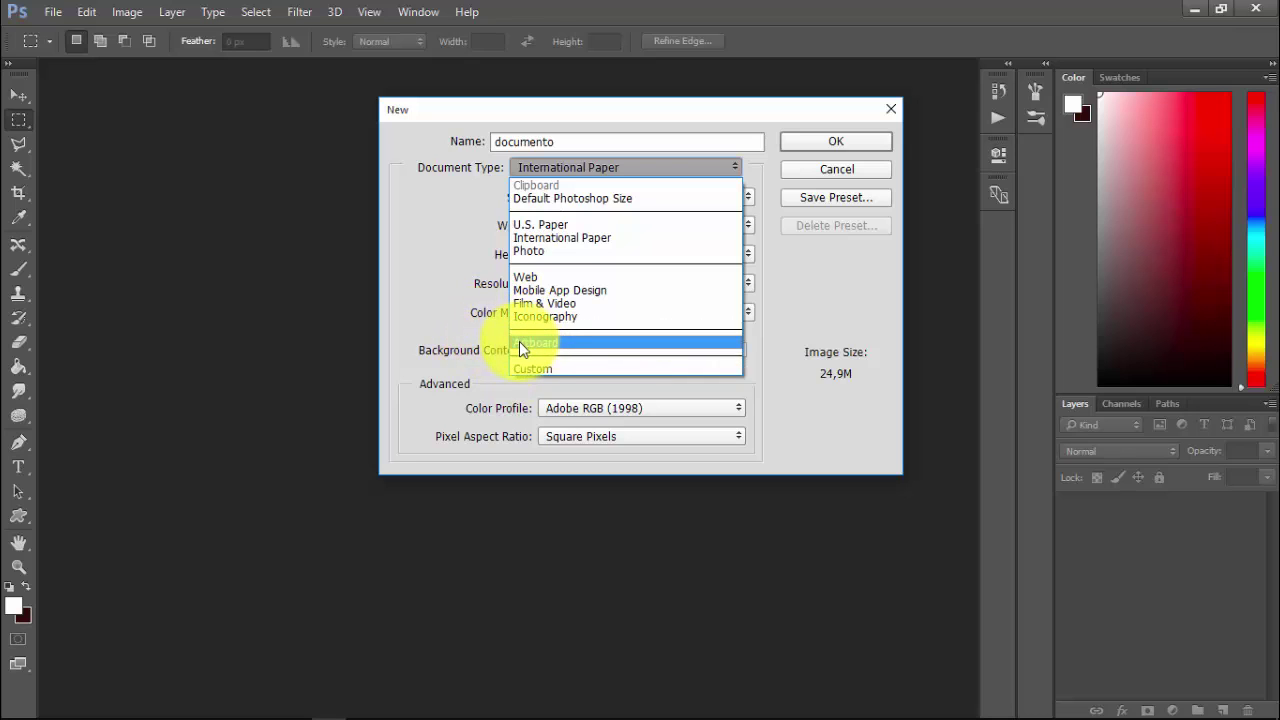
left_click(548, 345)
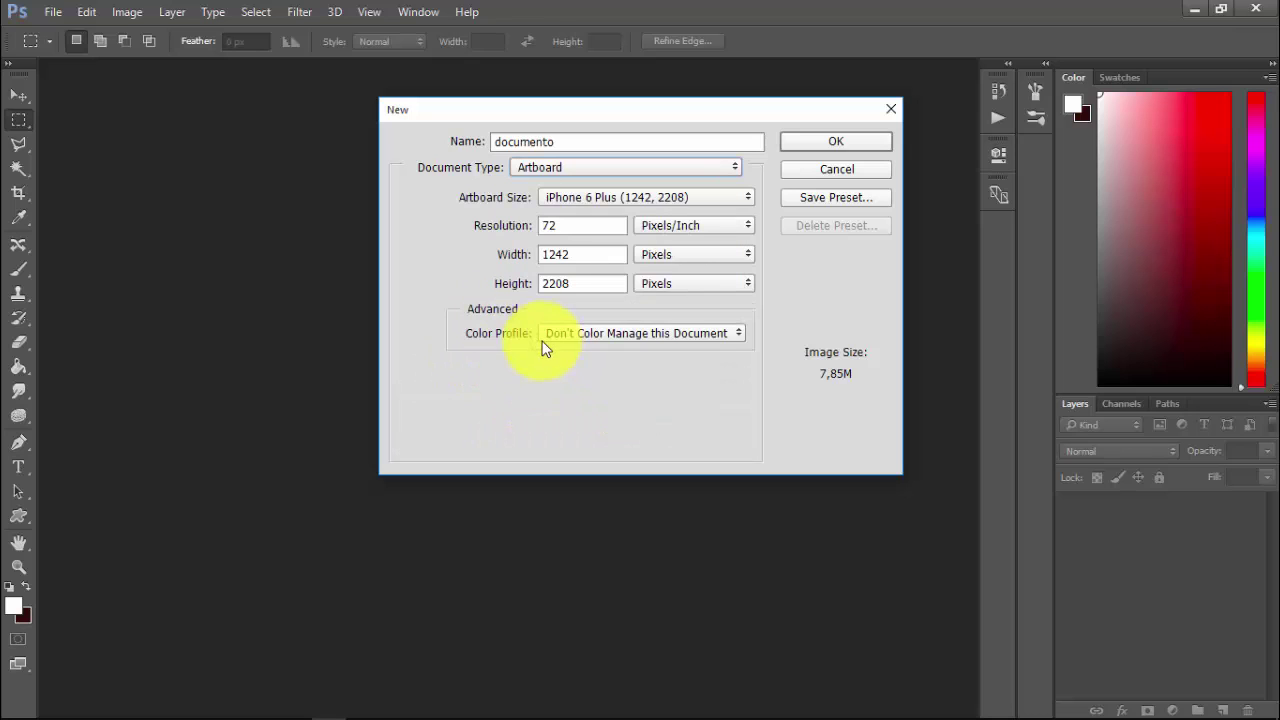
left_click(729, 165)
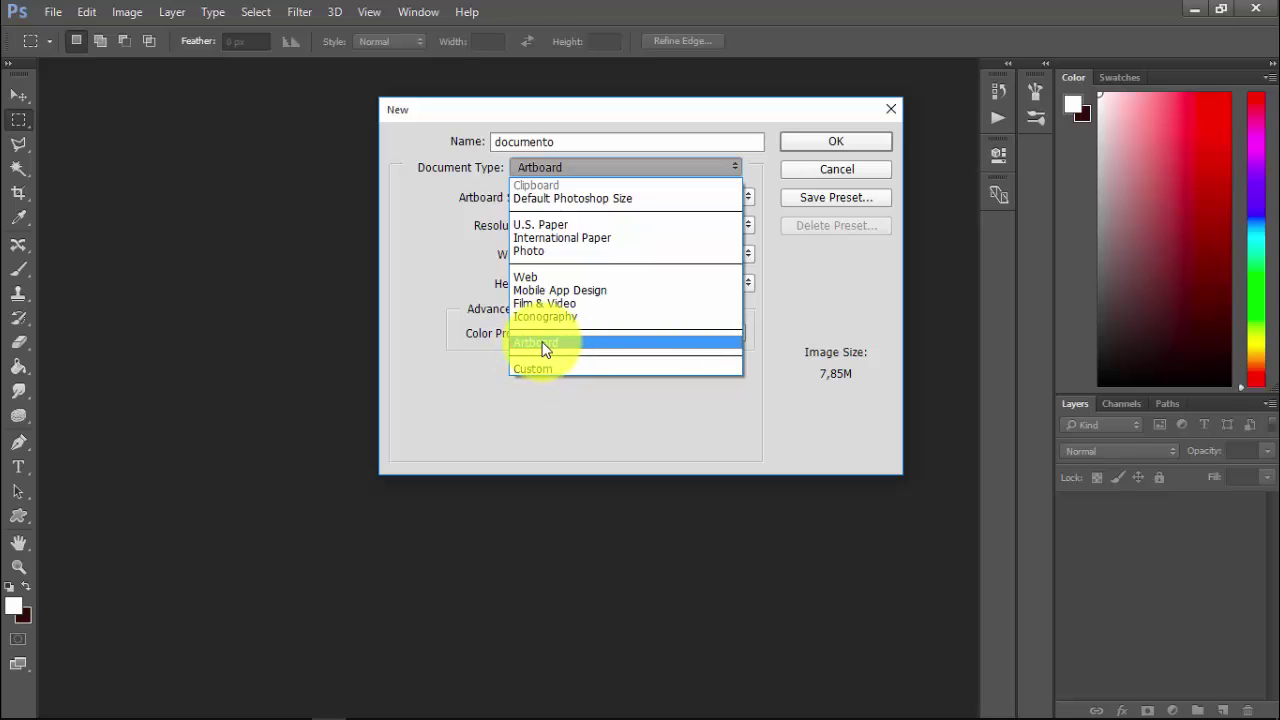
left_click(552, 238)
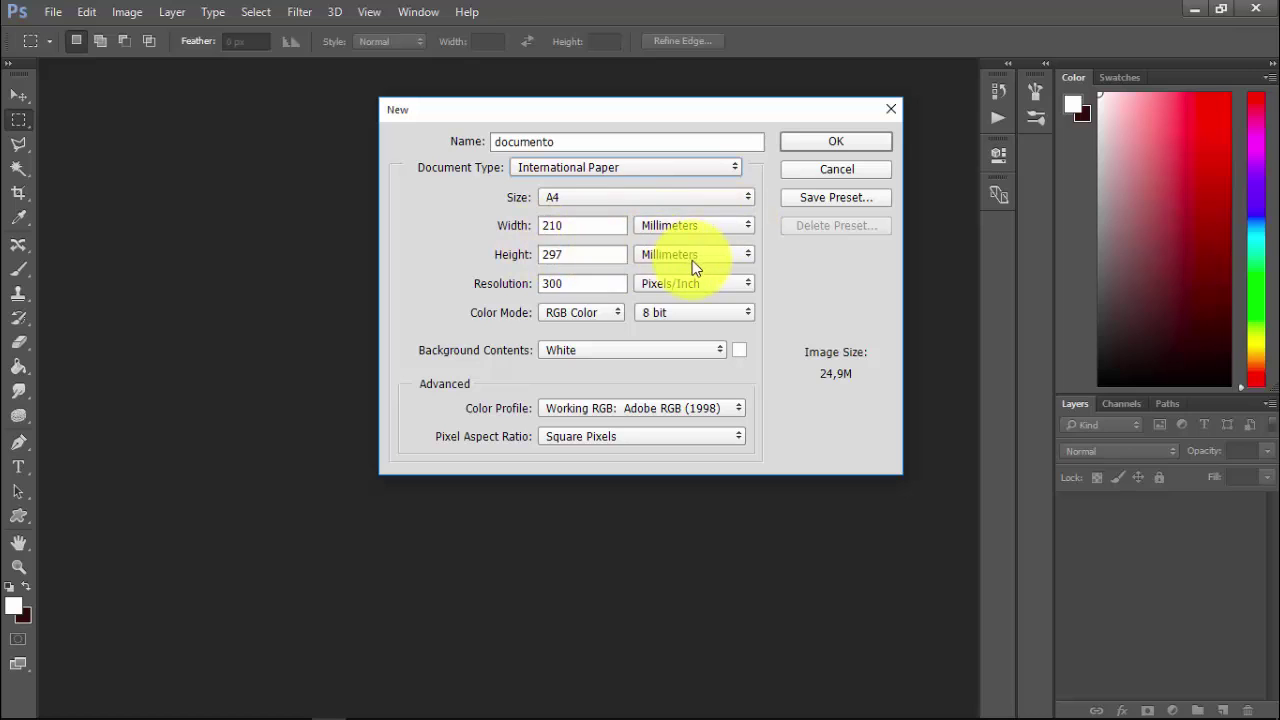
Set the New dialog resolution to 150 Pixels/Inch, making the document Custom.
double_click(553, 284)
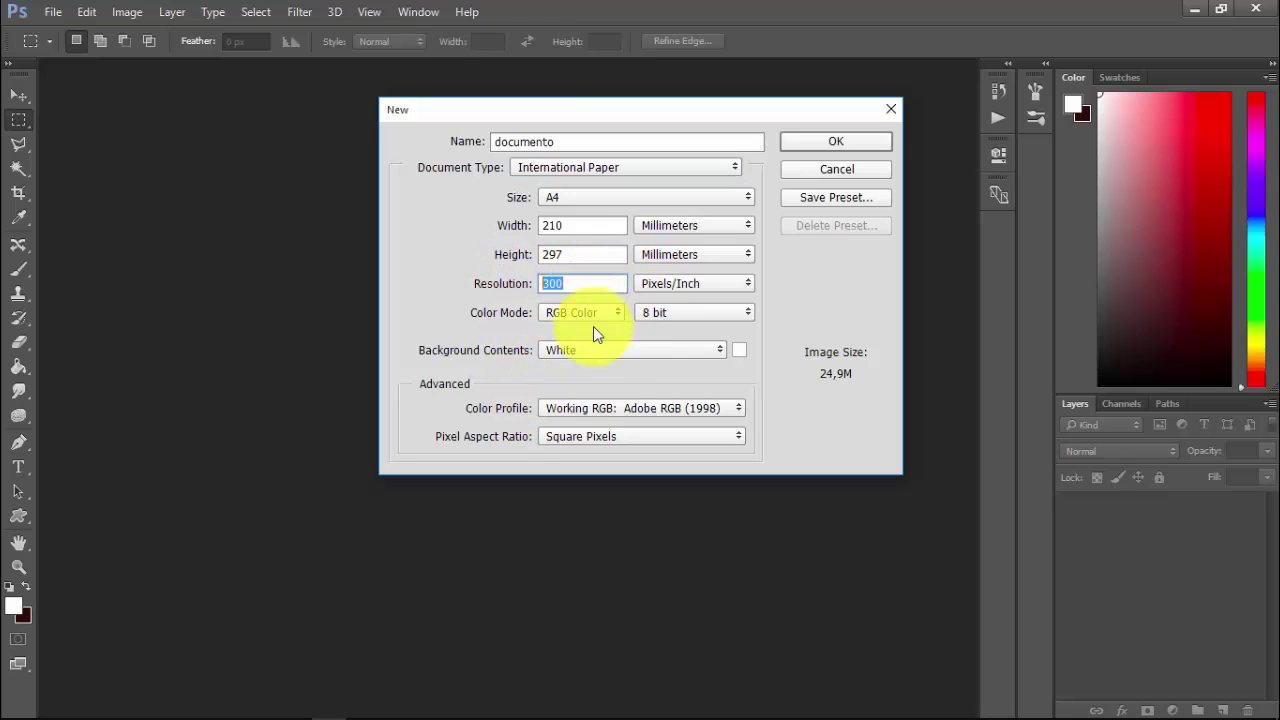
type("15")
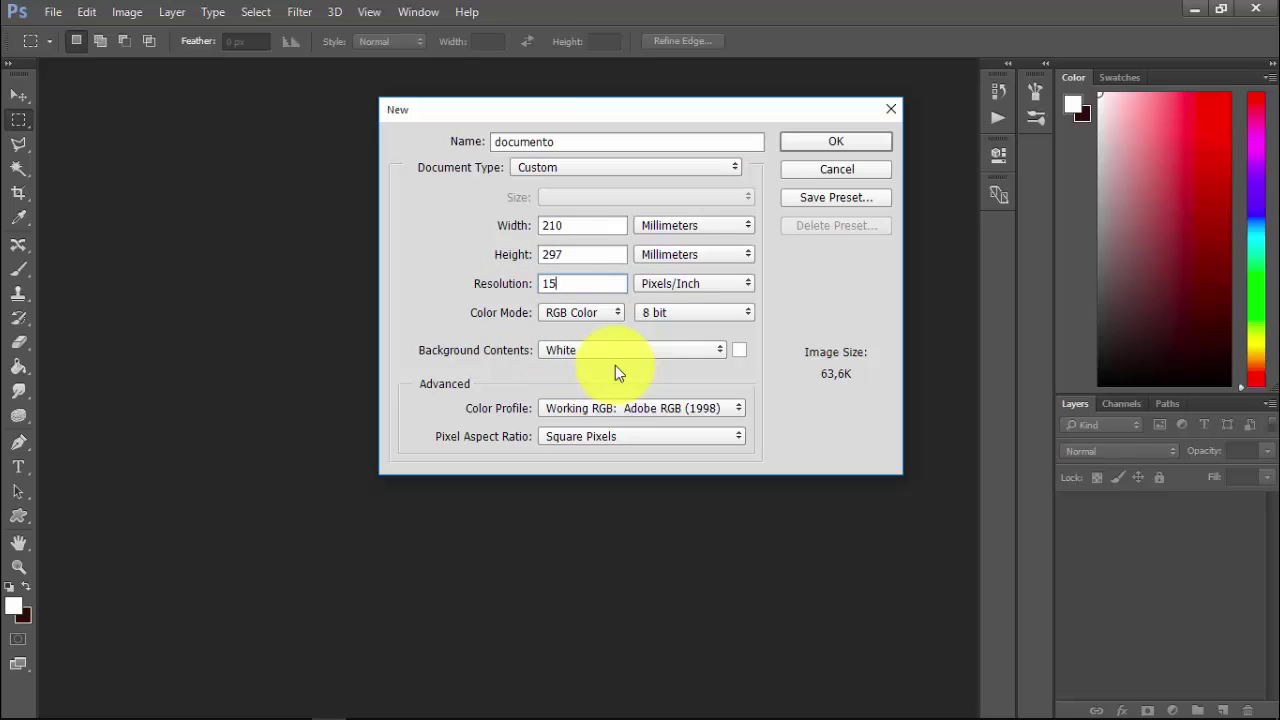
type("0")
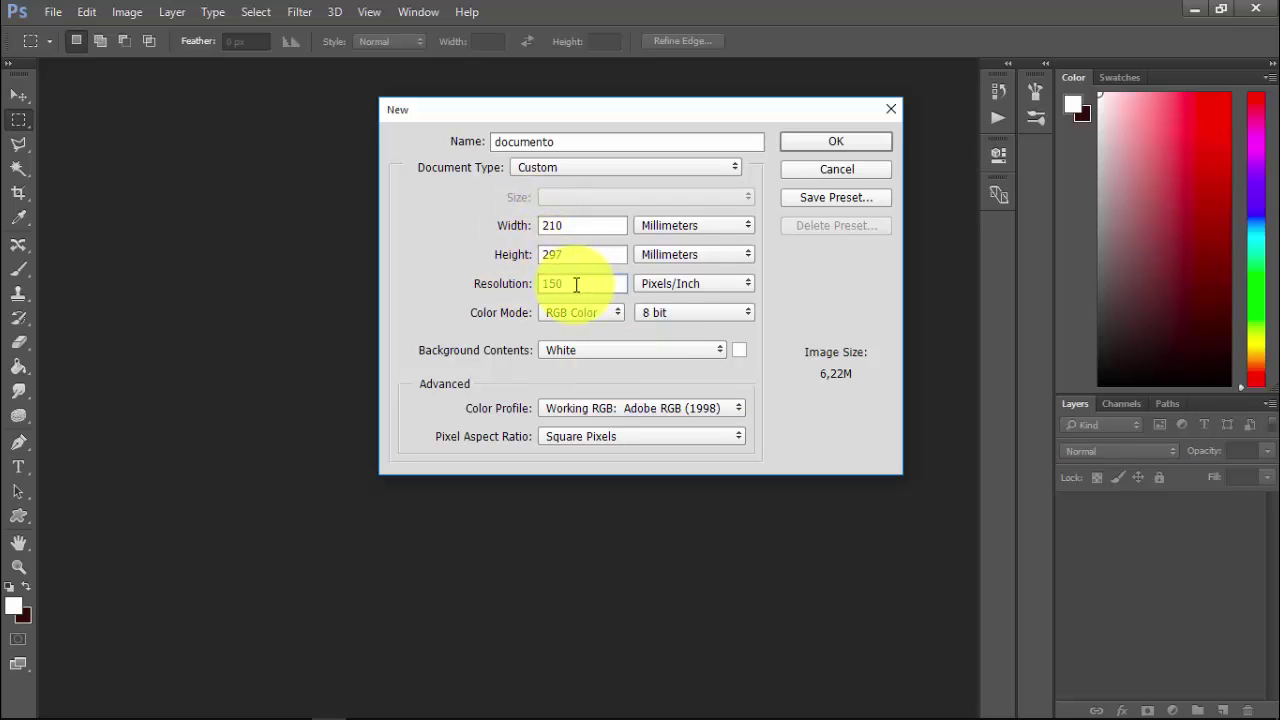
left_click_drag(581, 284, 532, 281)
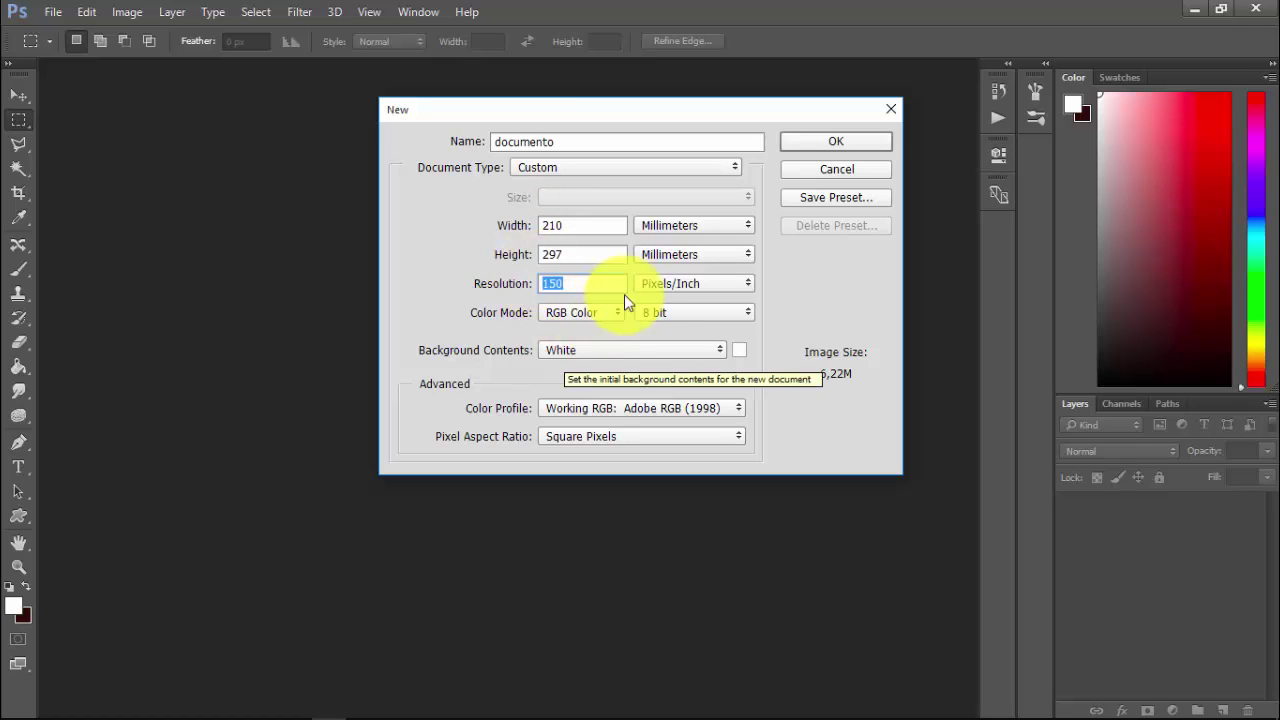
Switch size units to Centimeters and enter 250 × 200 cm at 72 Pixels/Inch.
left_click(739, 225)
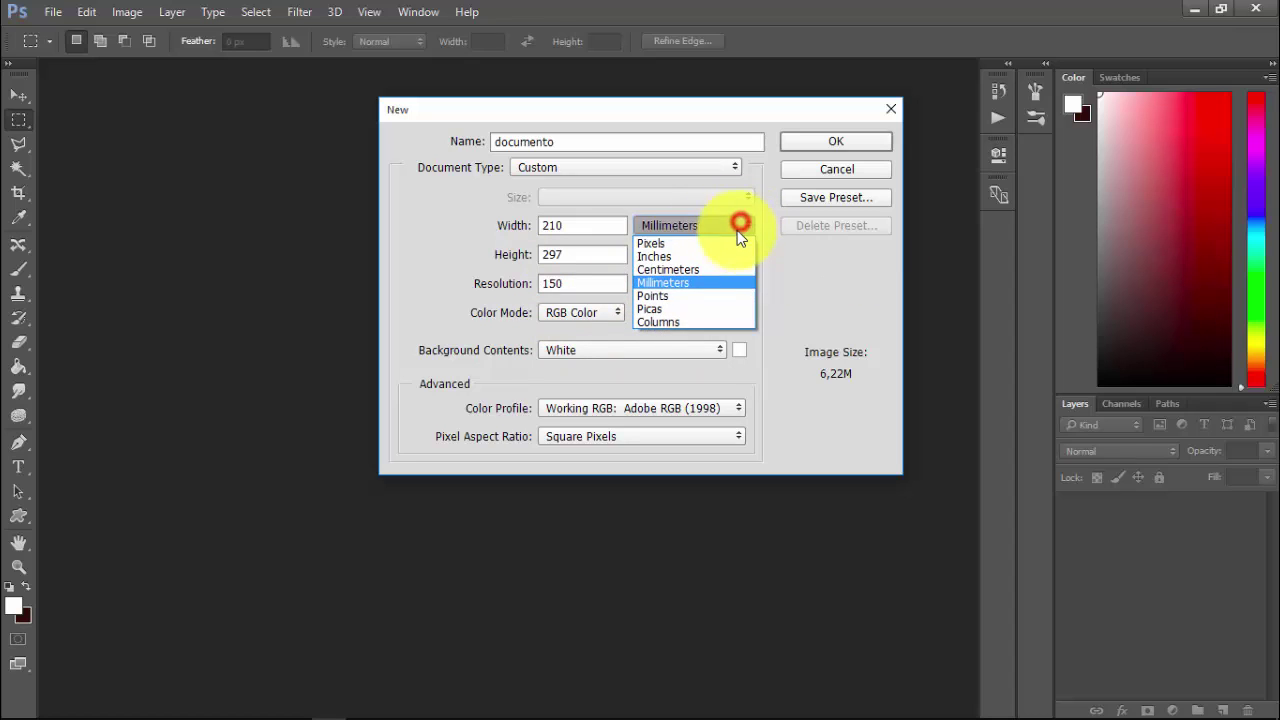
left_click(696, 269)
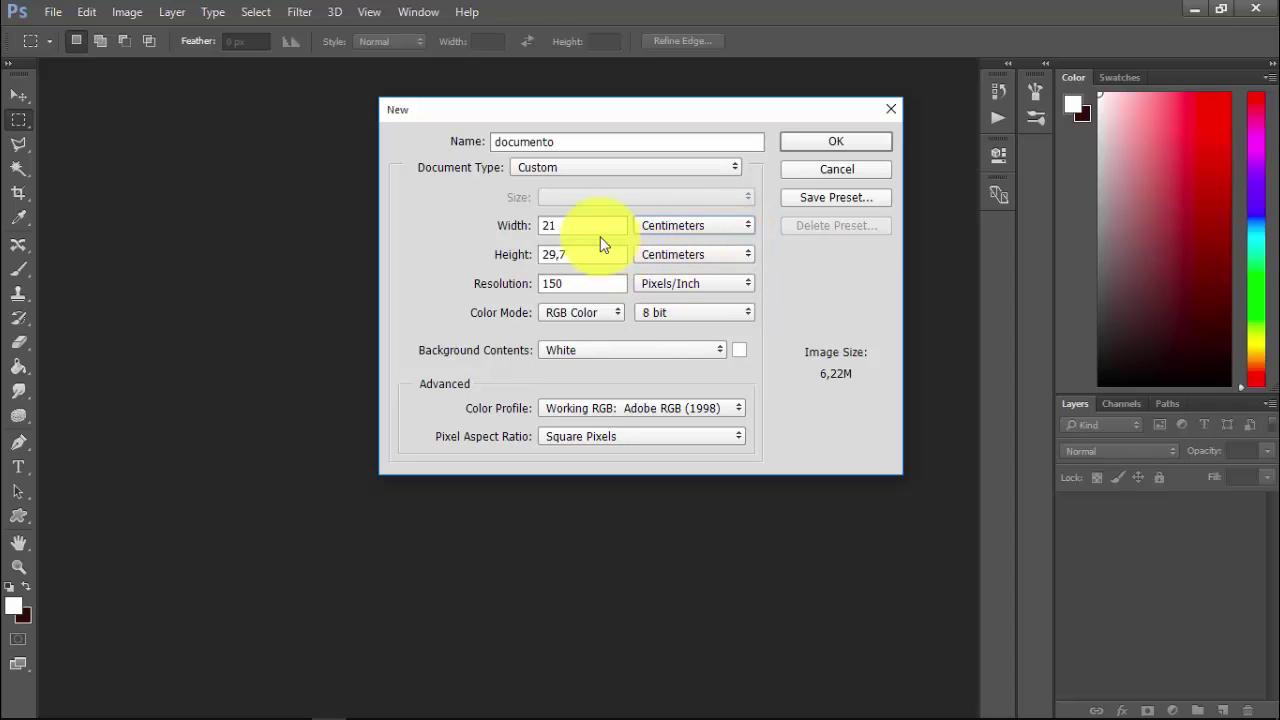
double_click(547, 224)
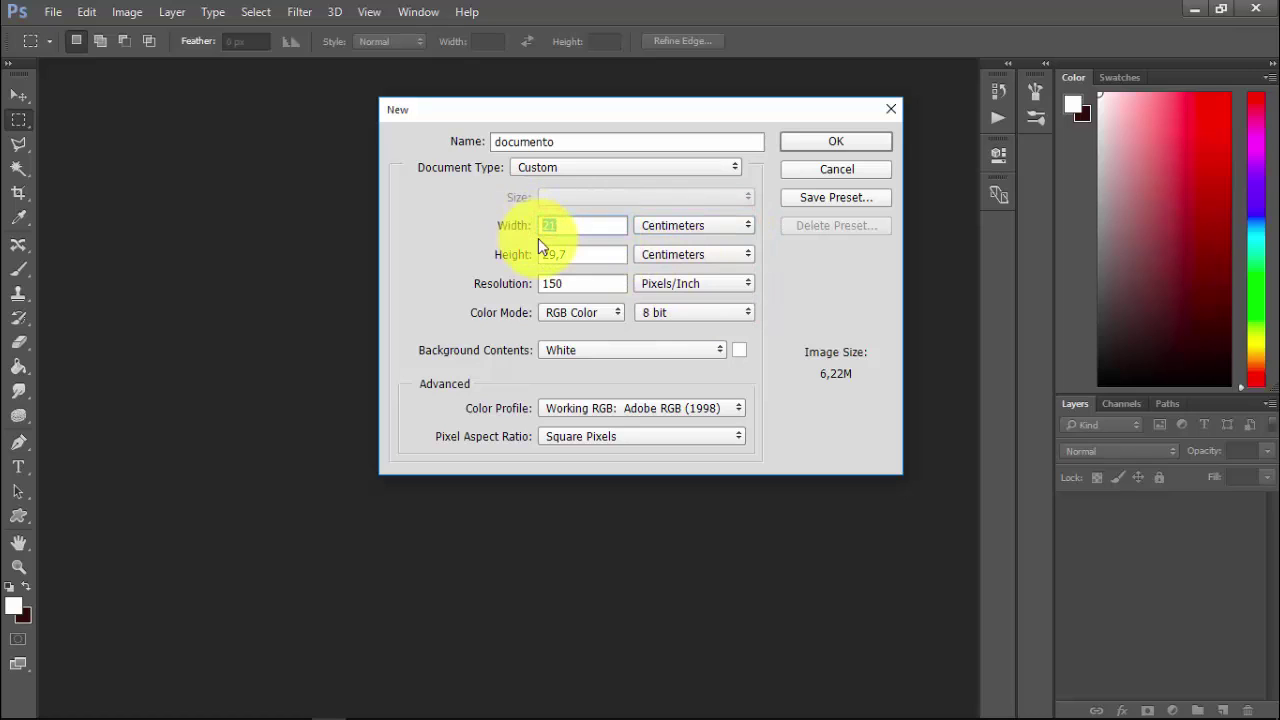
type("250")
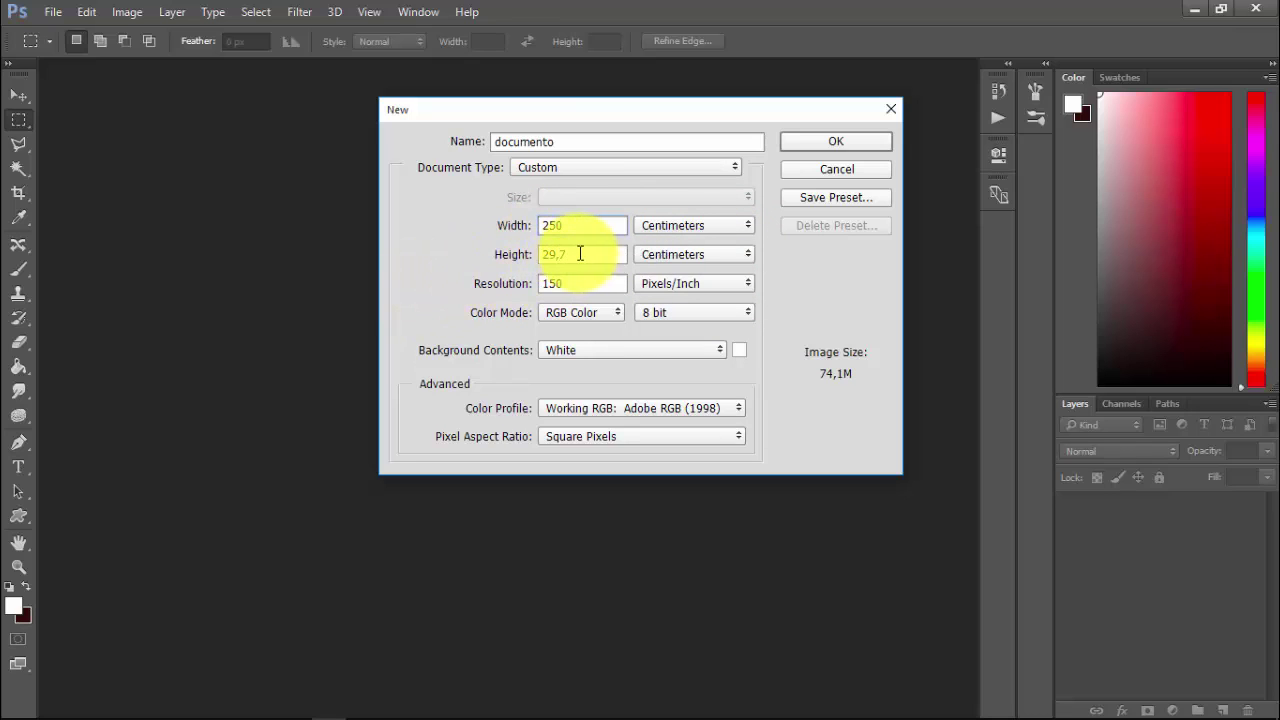
left_click_drag(580, 253, 530, 250)
type("2")
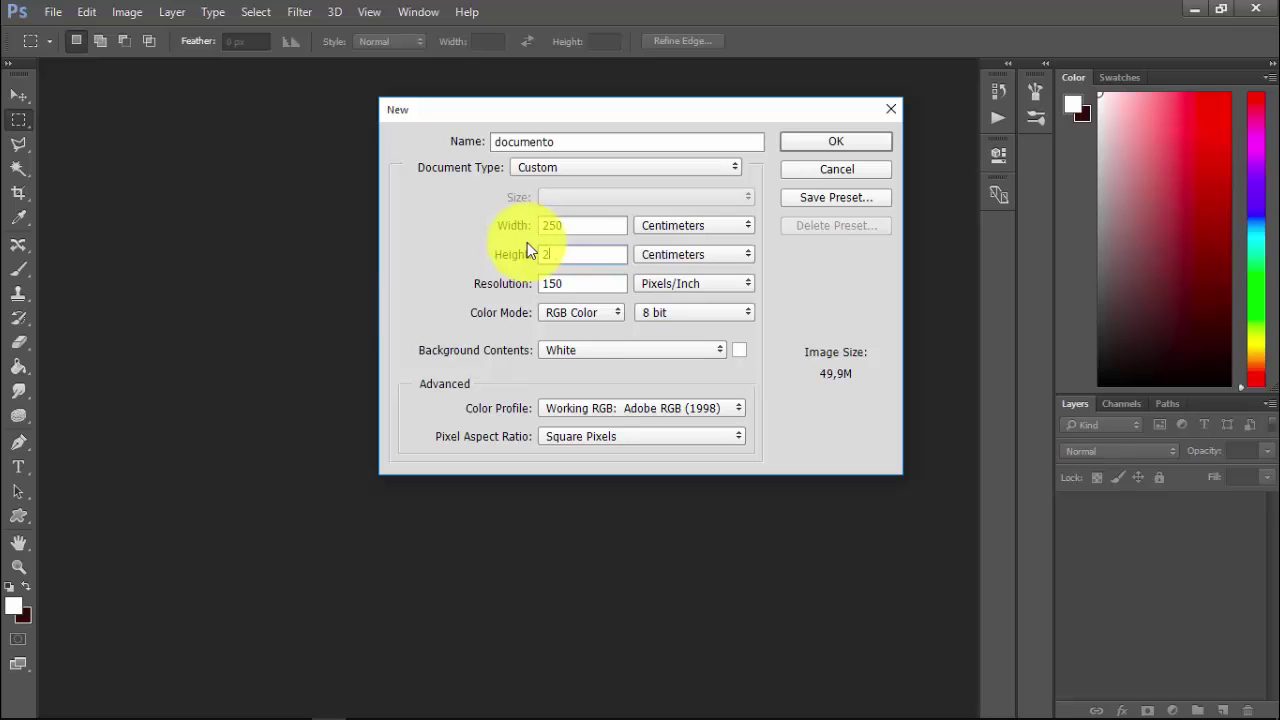
type("00")
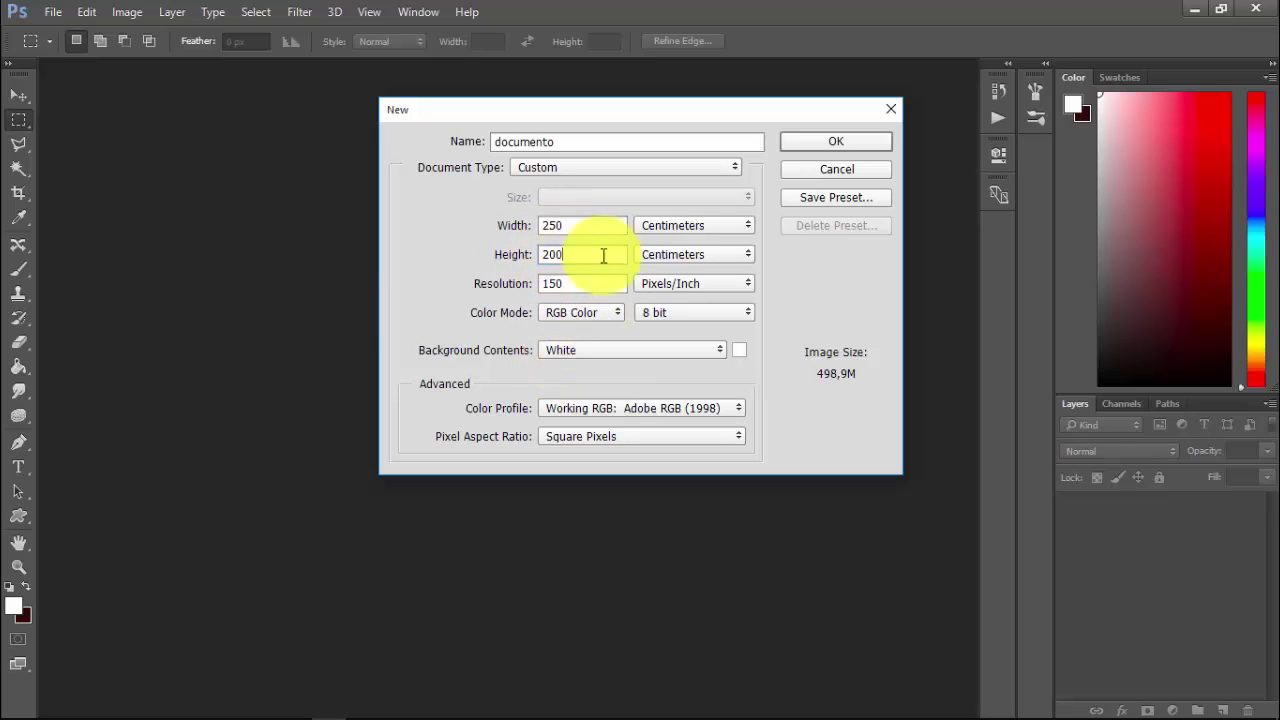
left_click_drag(563, 284, 537, 283)
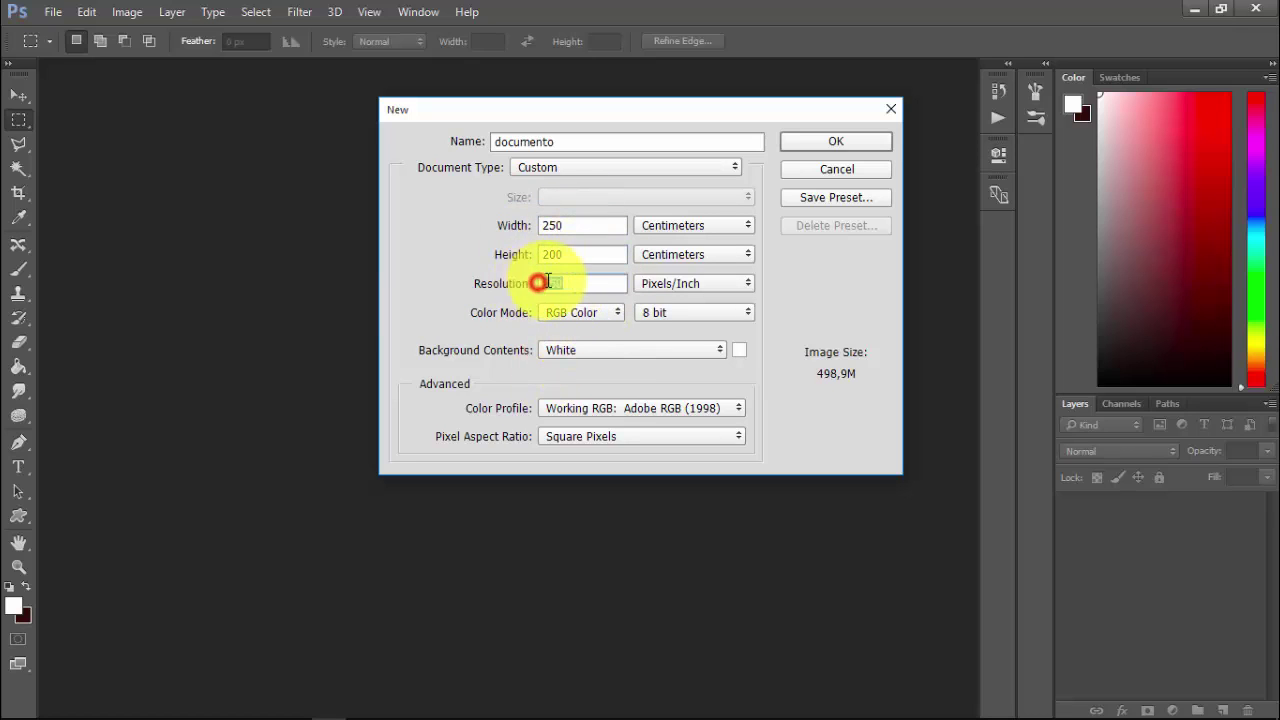
type("7")
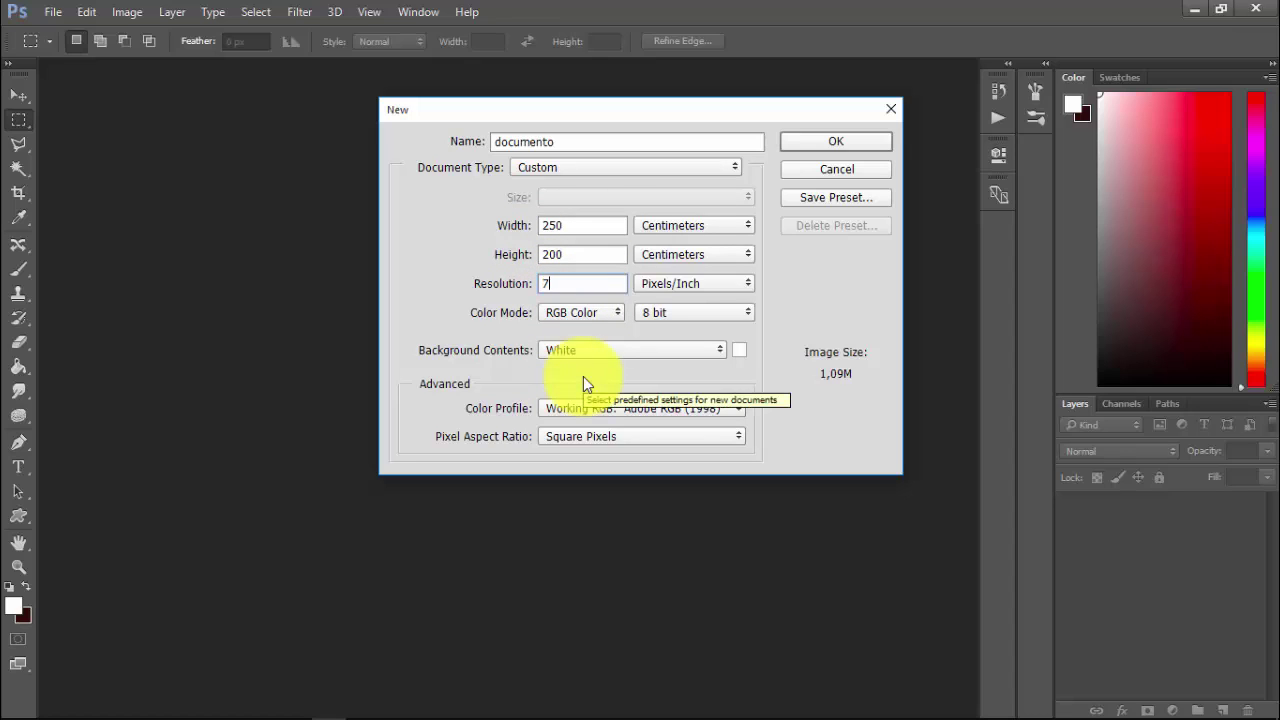
type("2")
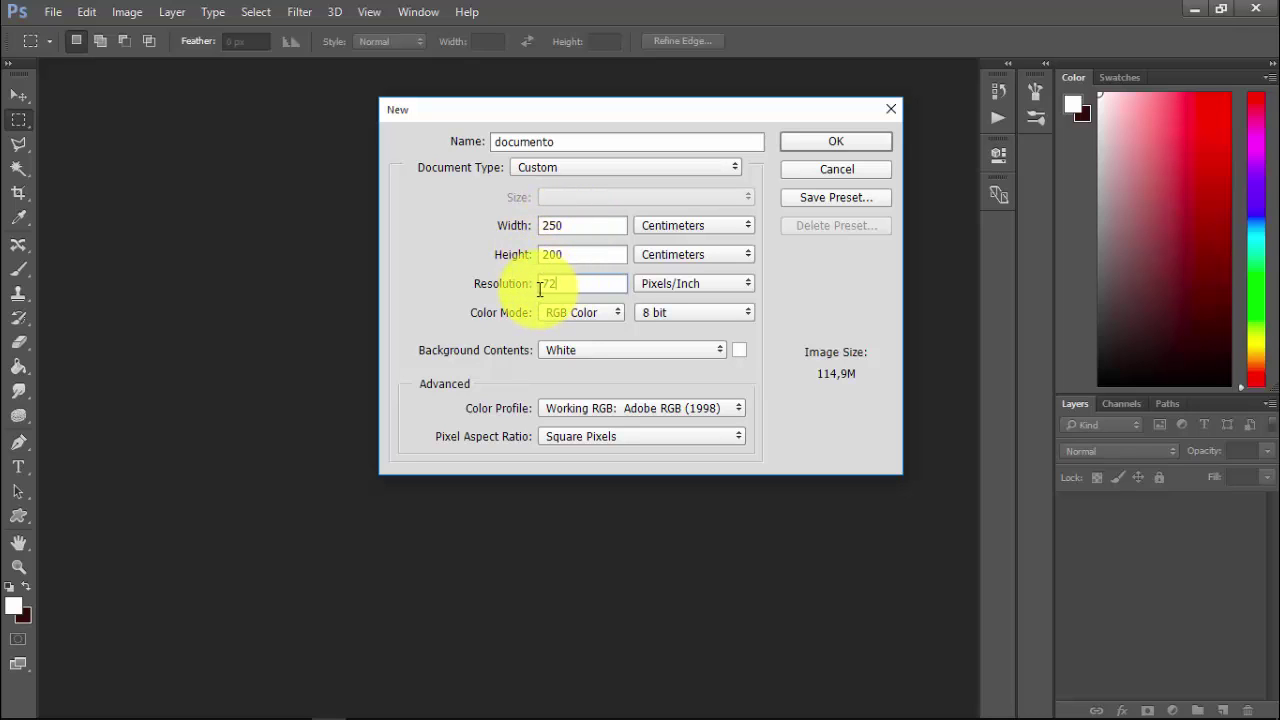
Enter width 25 and height 20 cm, trying resolutions of 600 then 72.
double_click(545, 225)
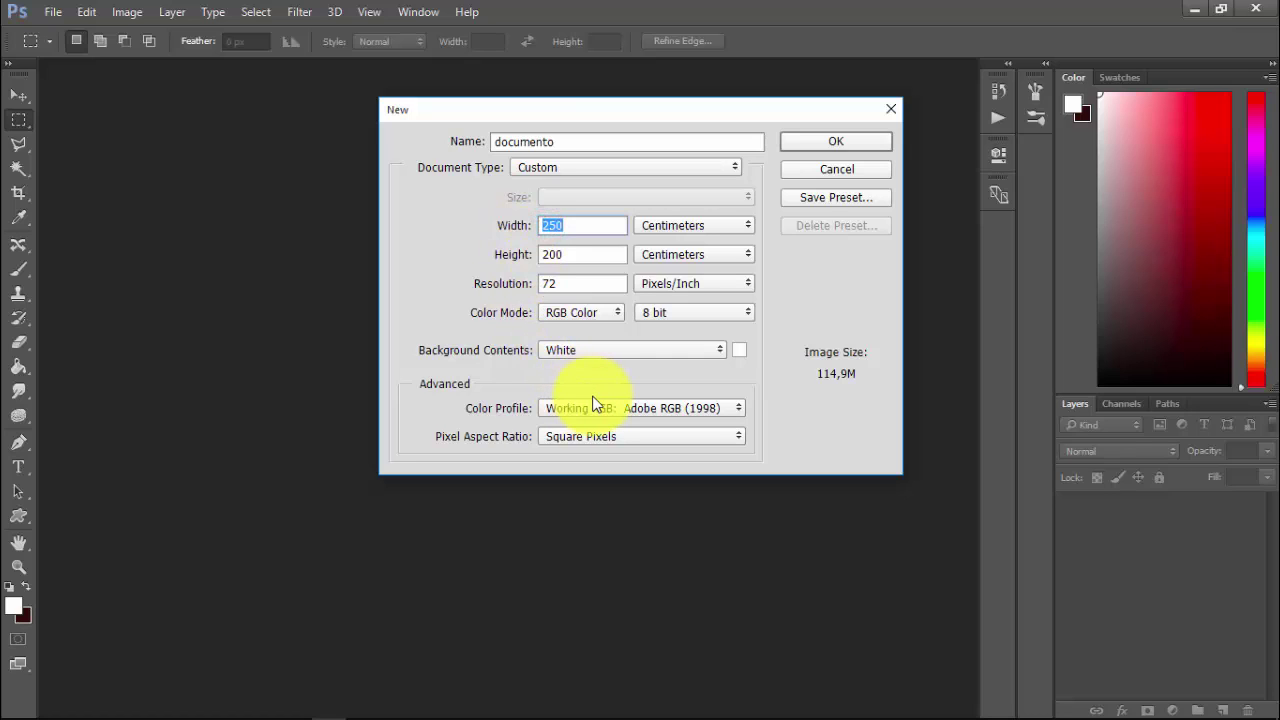
type("25")
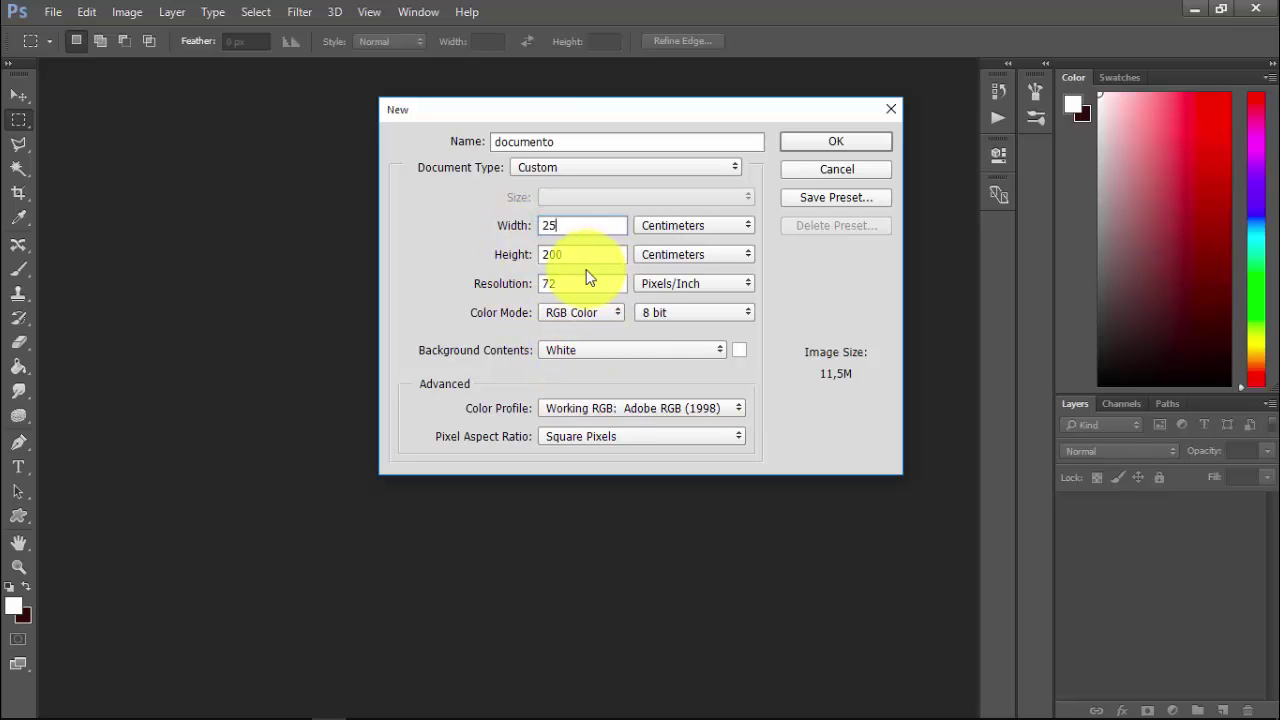
left_click(516, 253)
type("2")
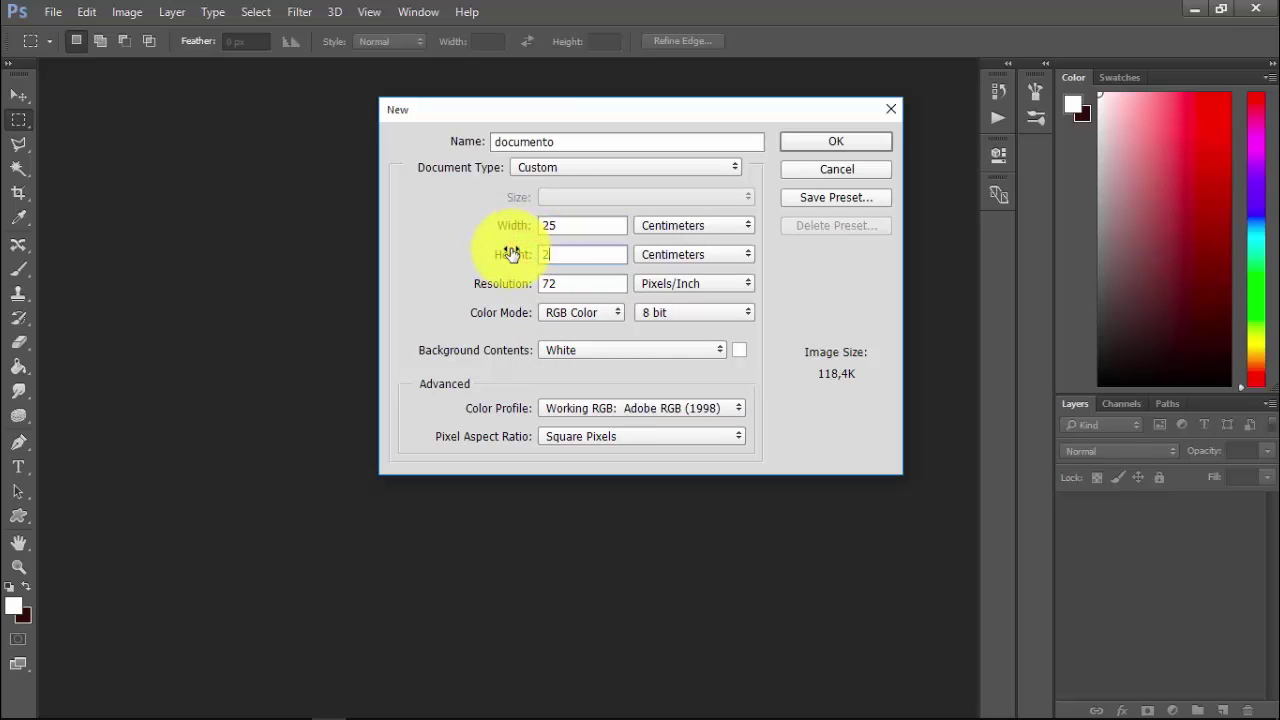
type("0")
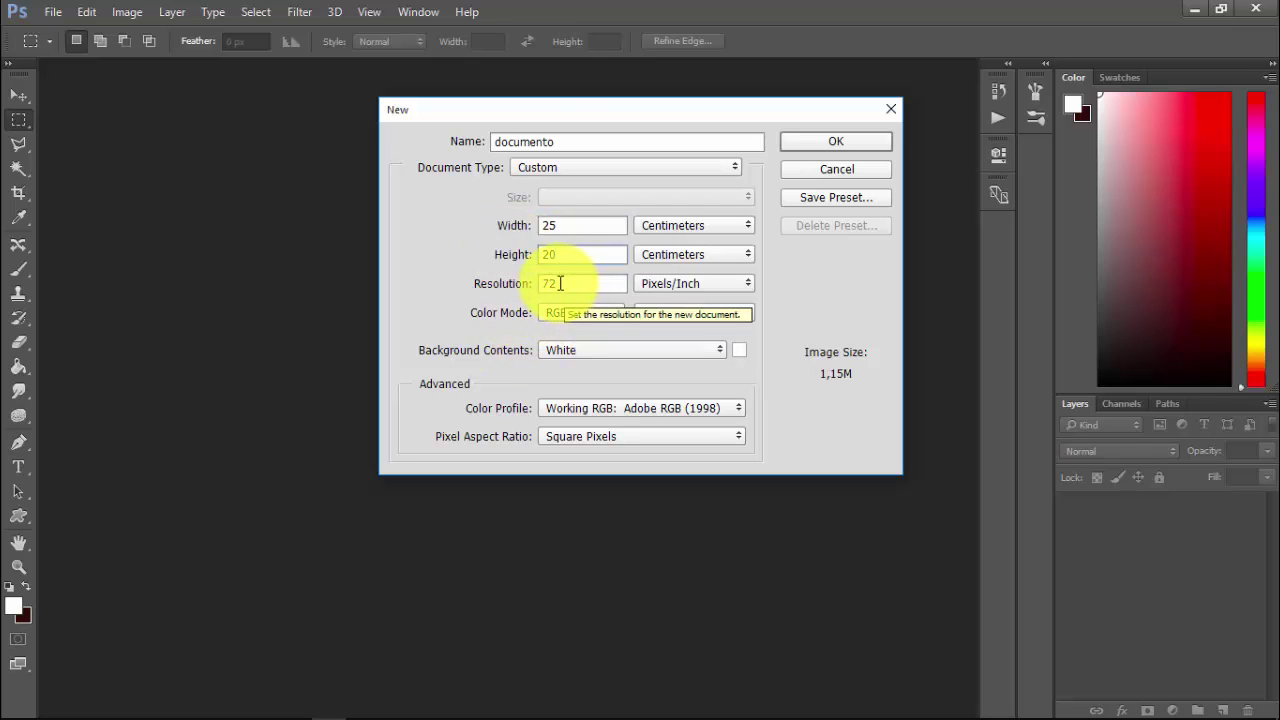
left_click(523, 277)
type("60")
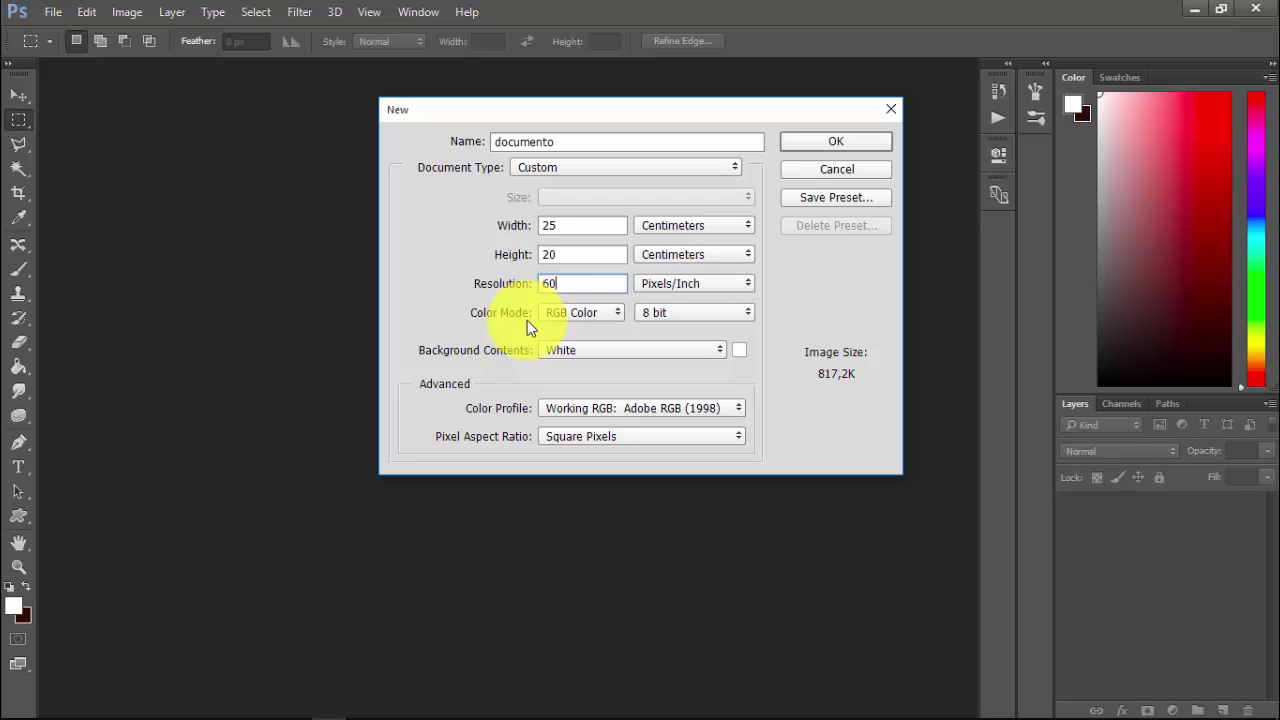
type("0")
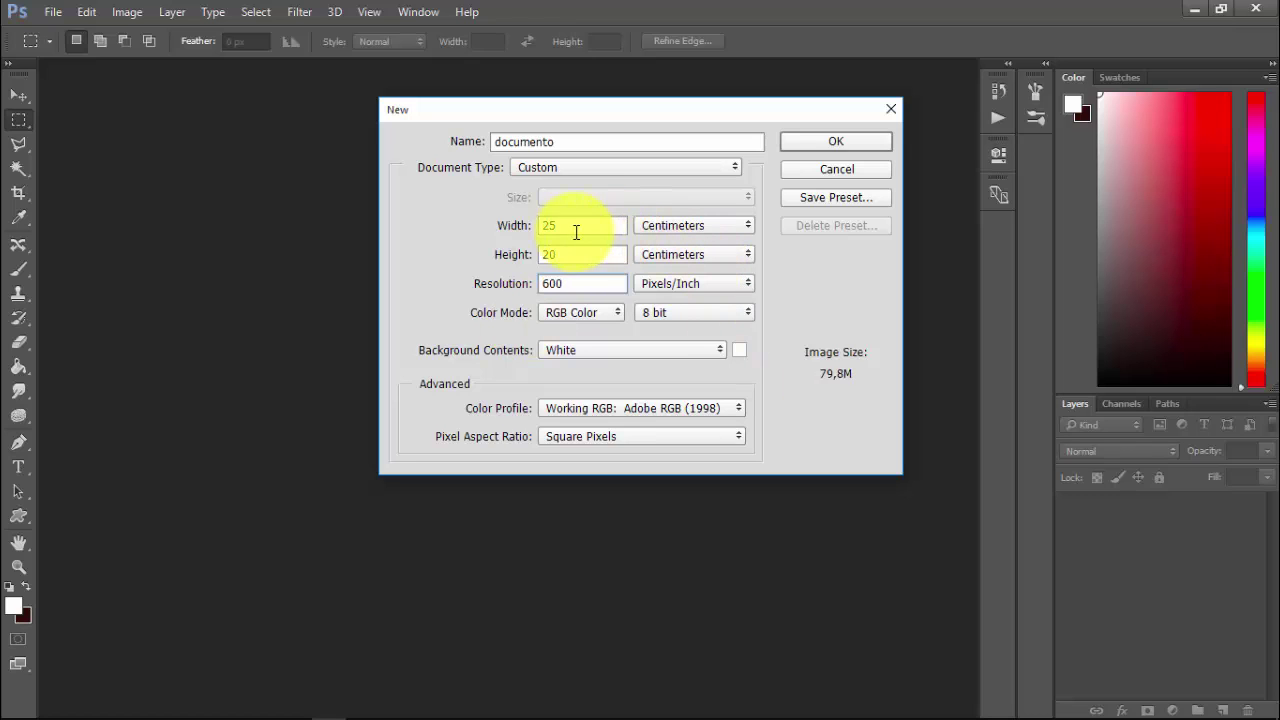
double_click(551, 284)
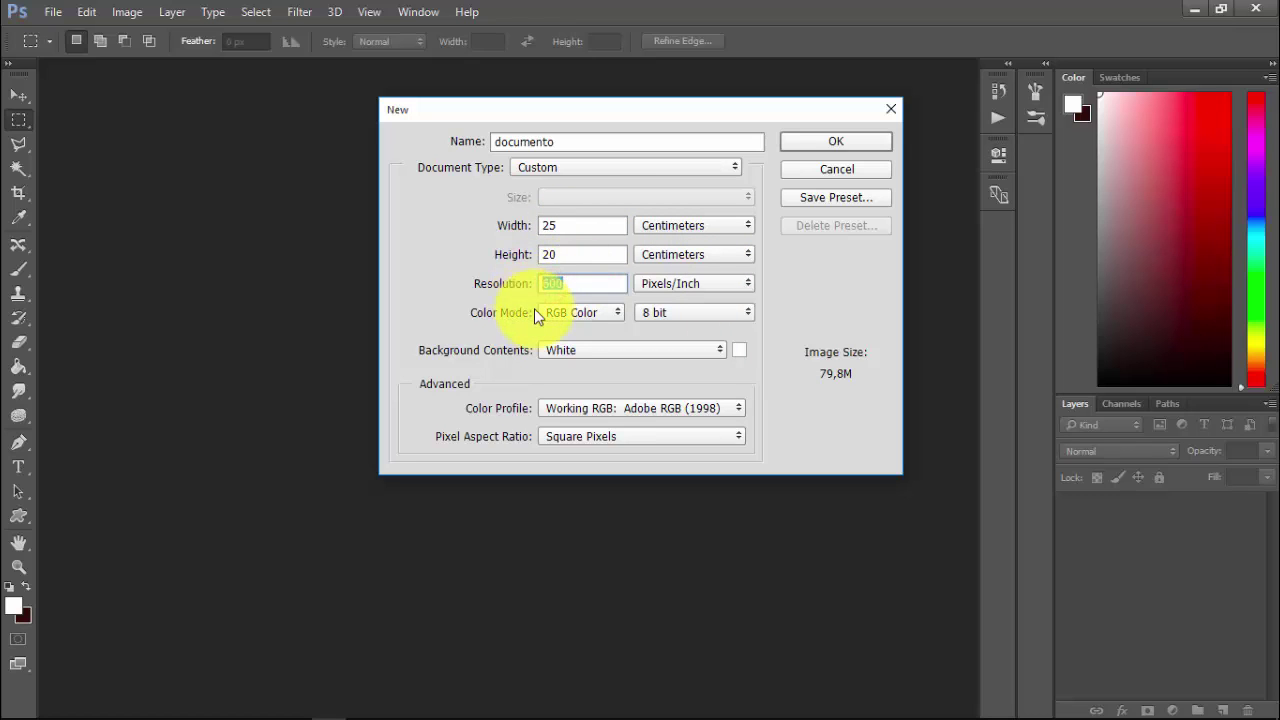
type("72")
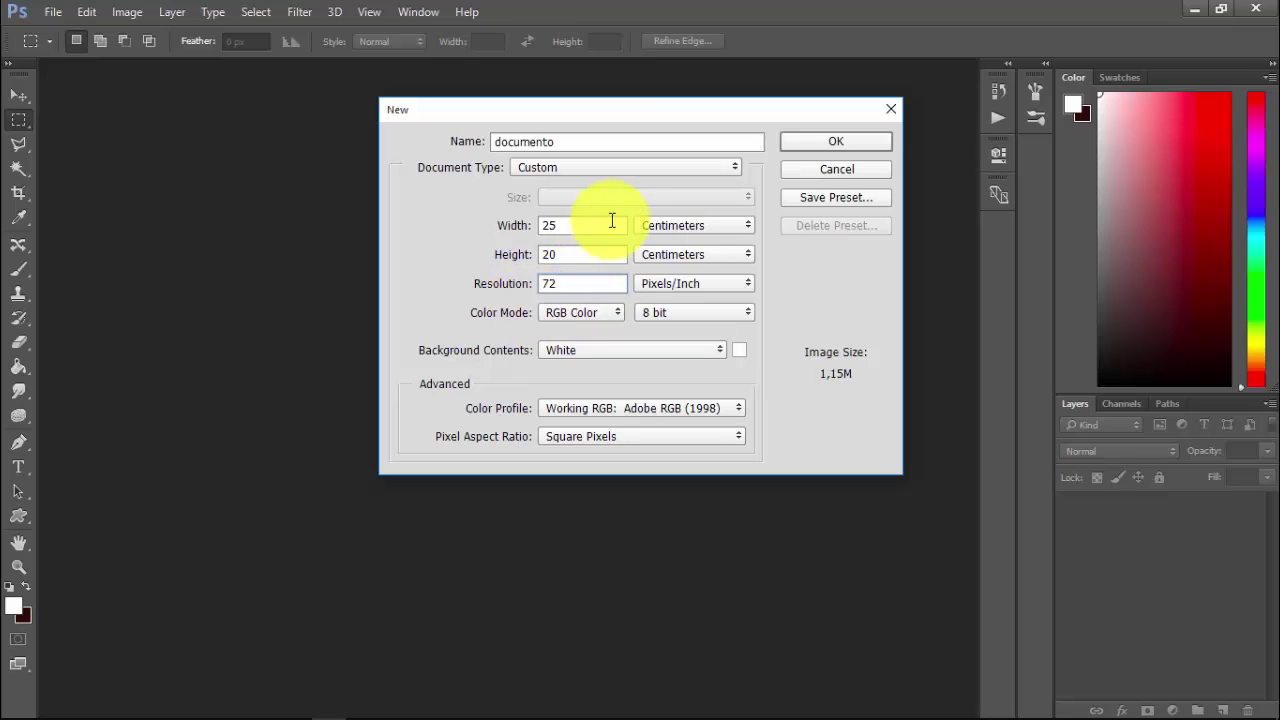
Test 250 × 200, revert to 25 × 20 cm, and retype the resolution as 600.
left_click(566, 227)
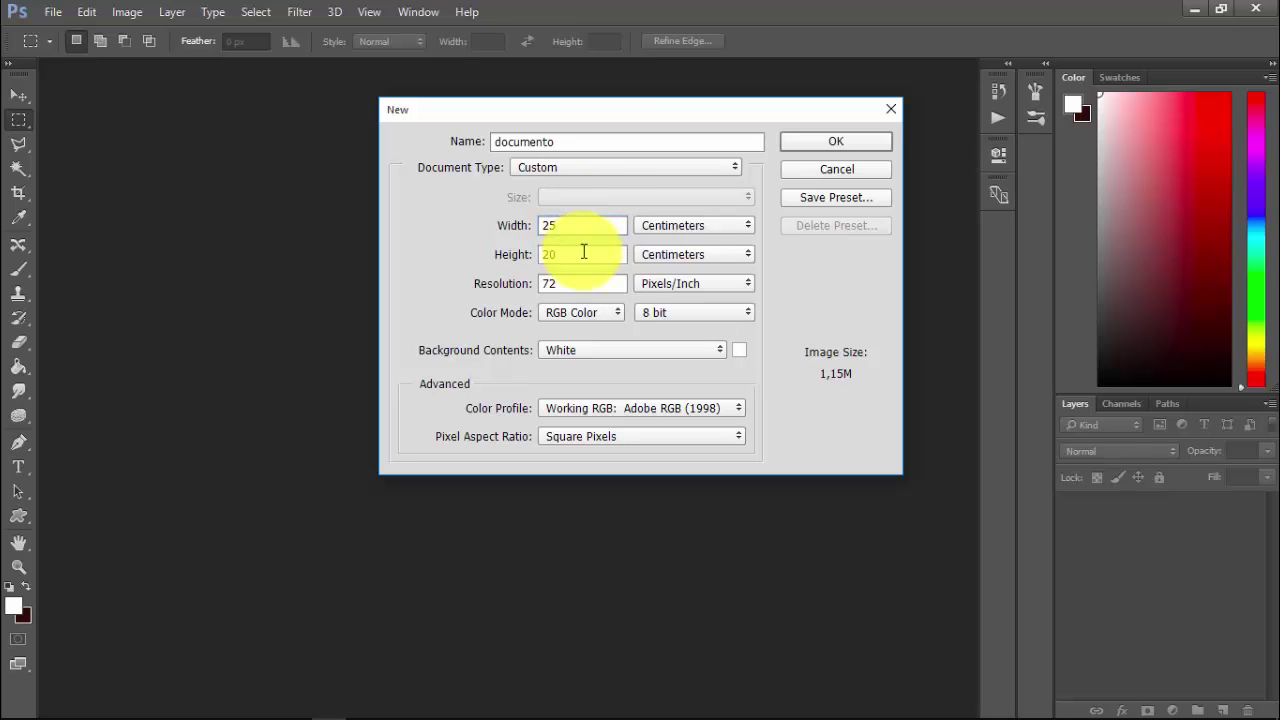
type("0")
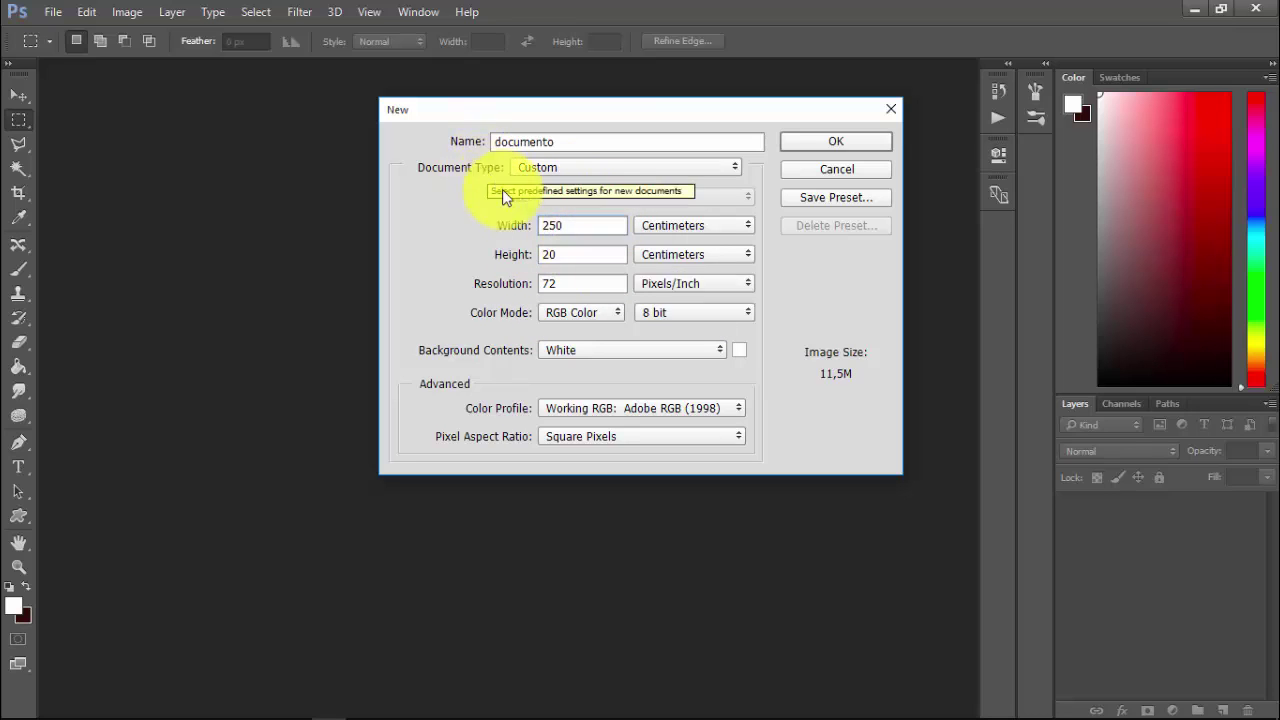
left_click(563, 256)
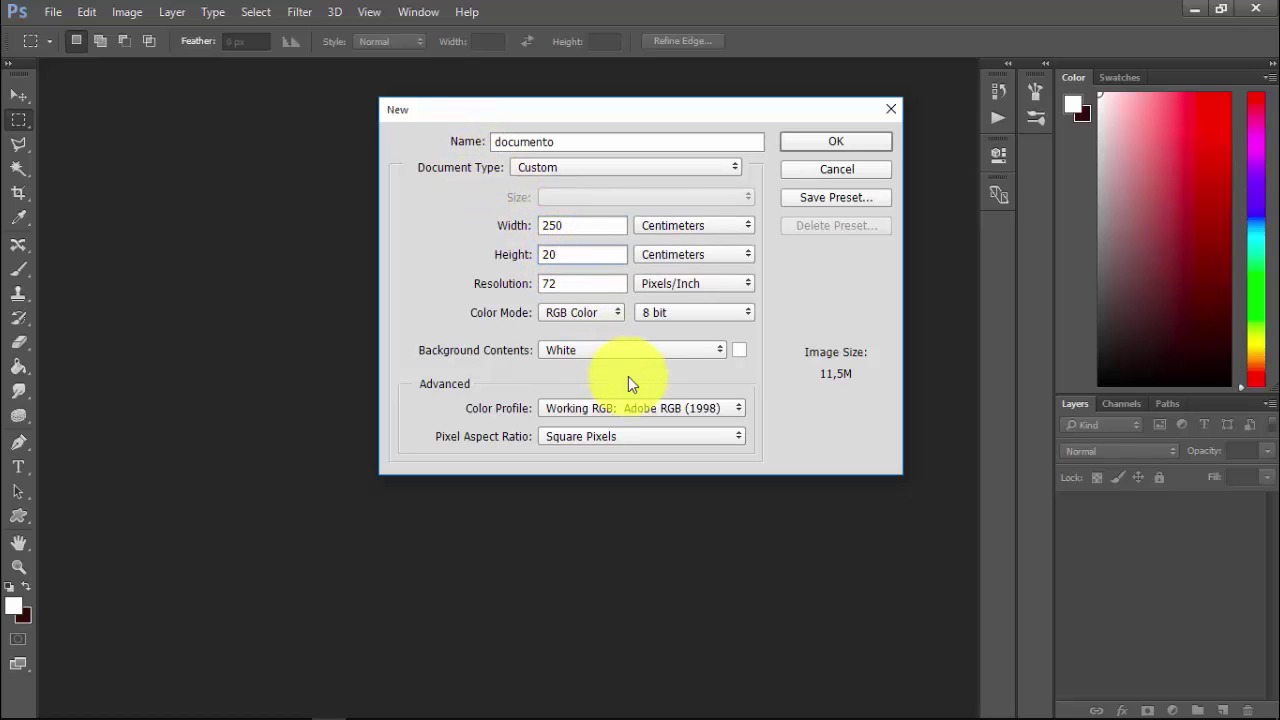
type("0")
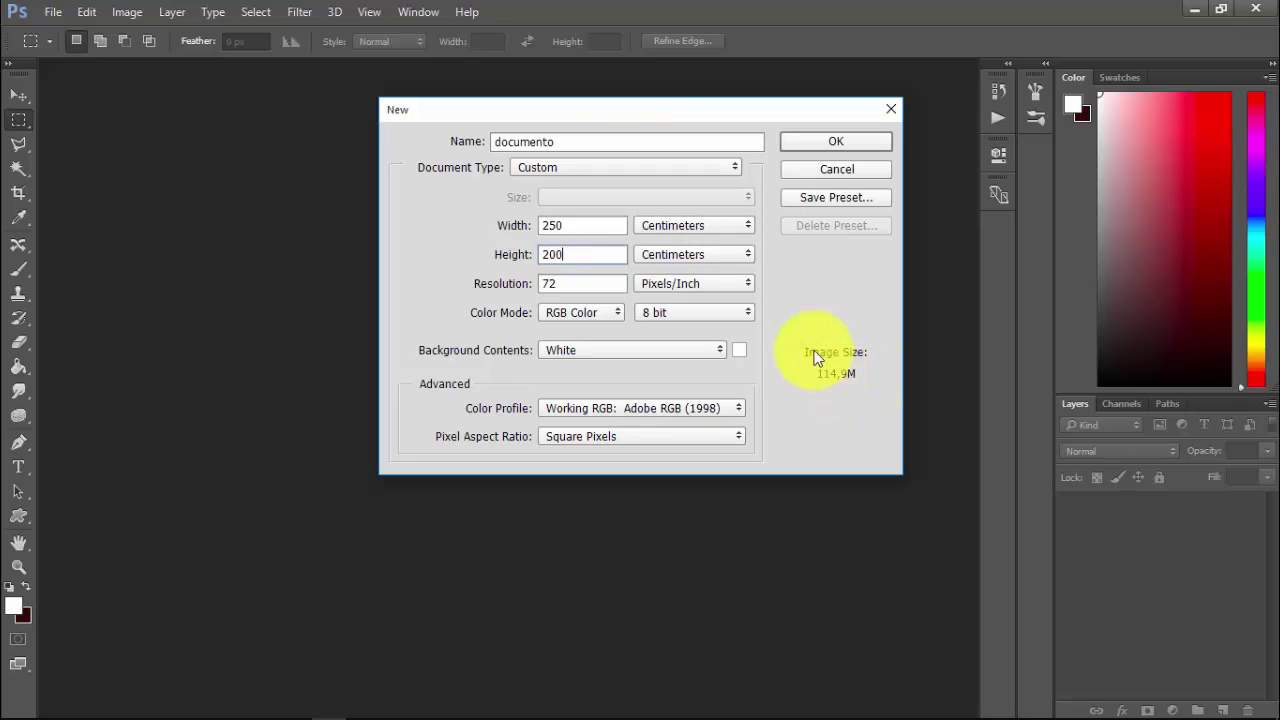
left_click(585, 235)
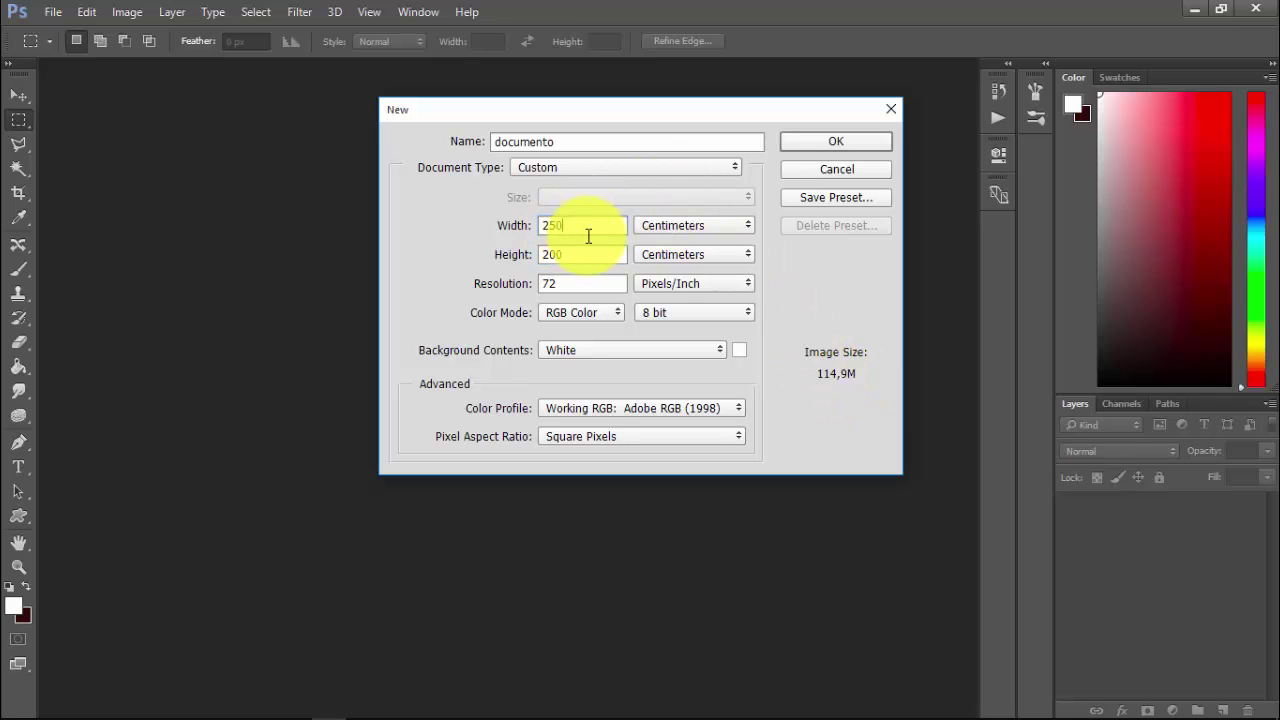
key("BackSpace")
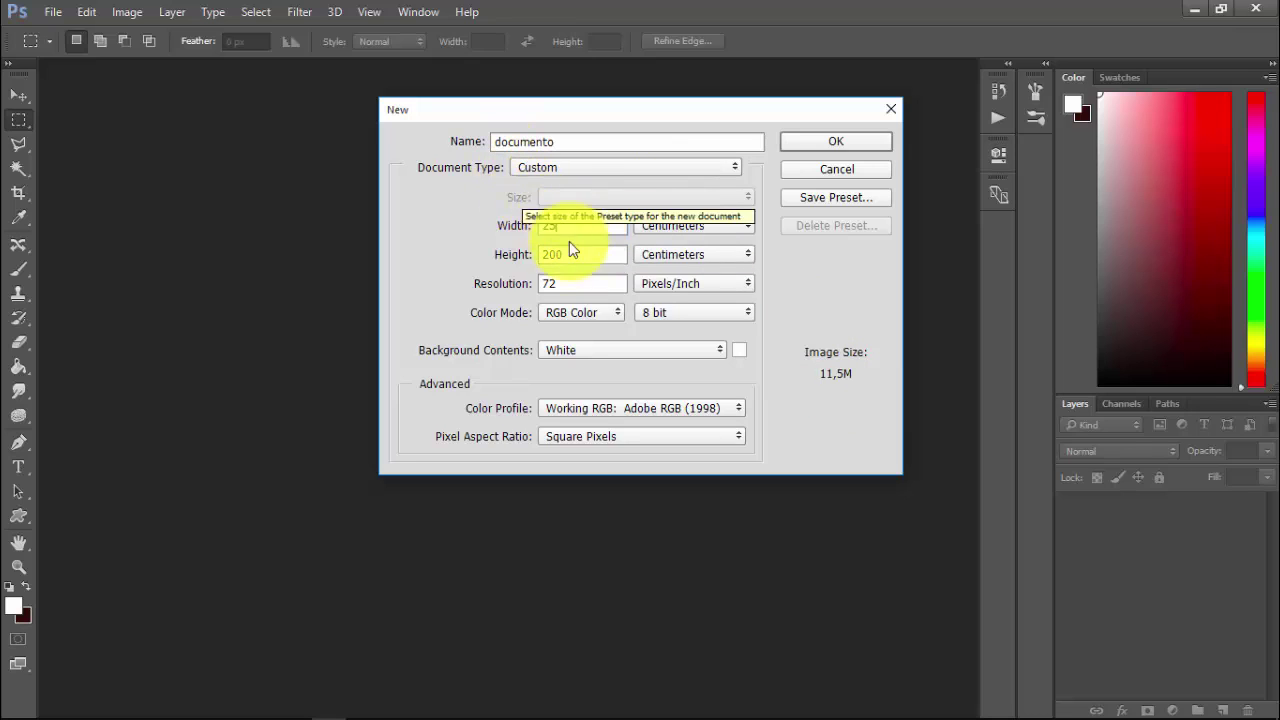
left_click(575, 258)
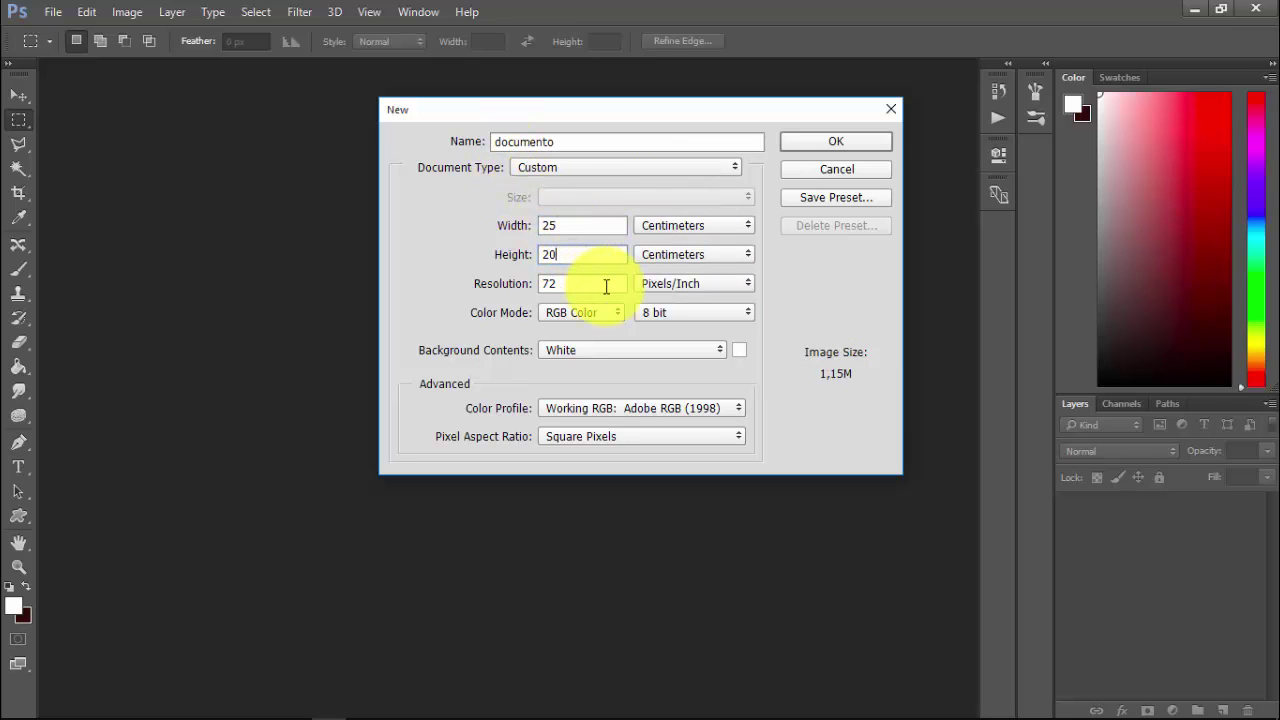
key("BackSpace")
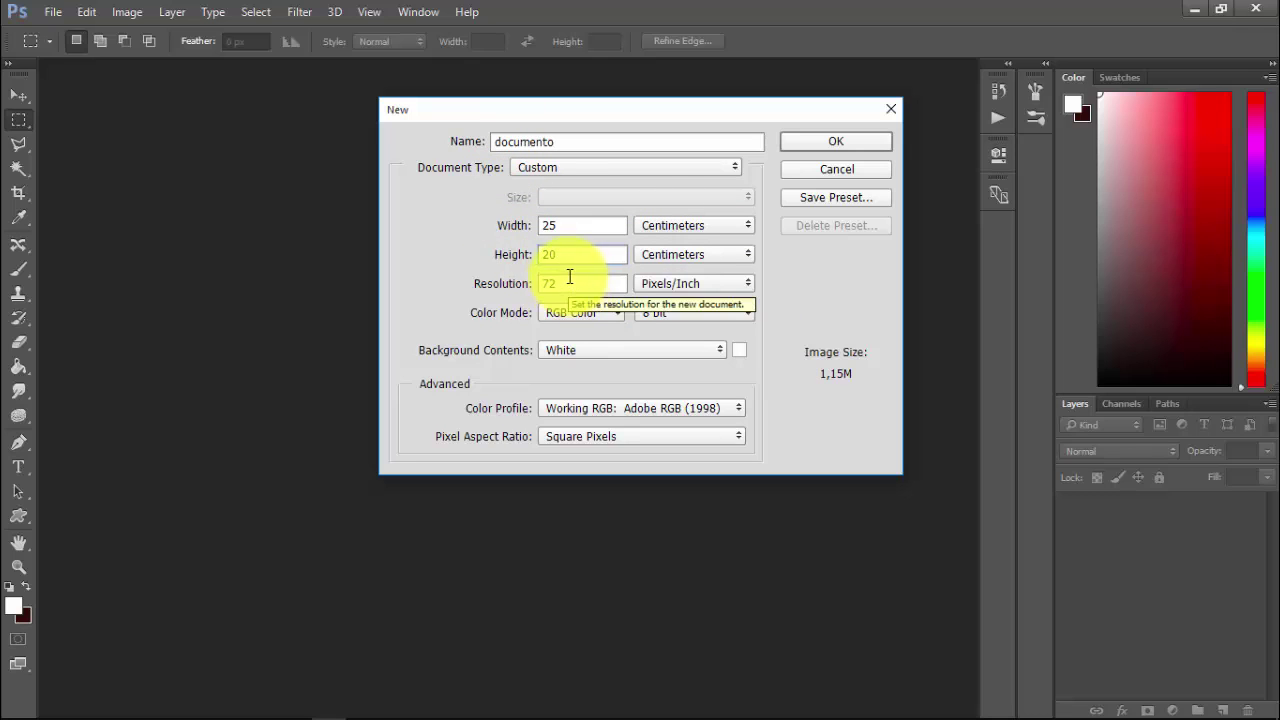
double_click(565, 280)
type("60")
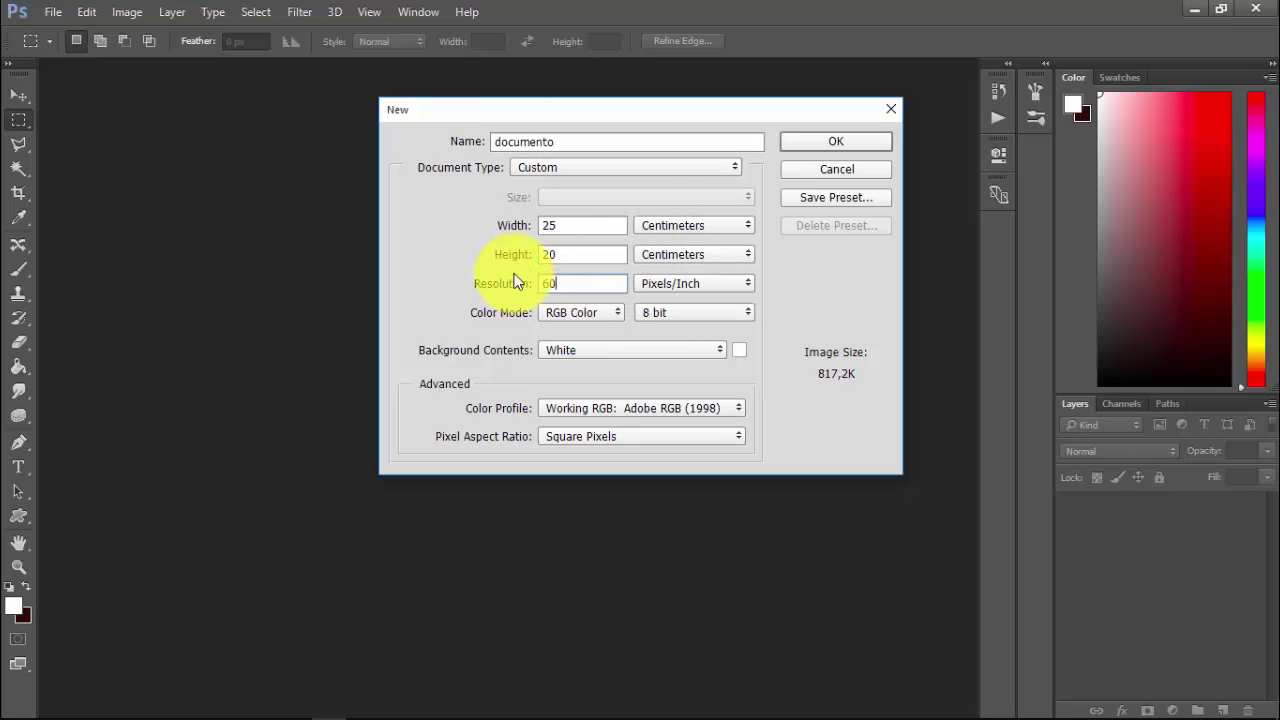
type("0")
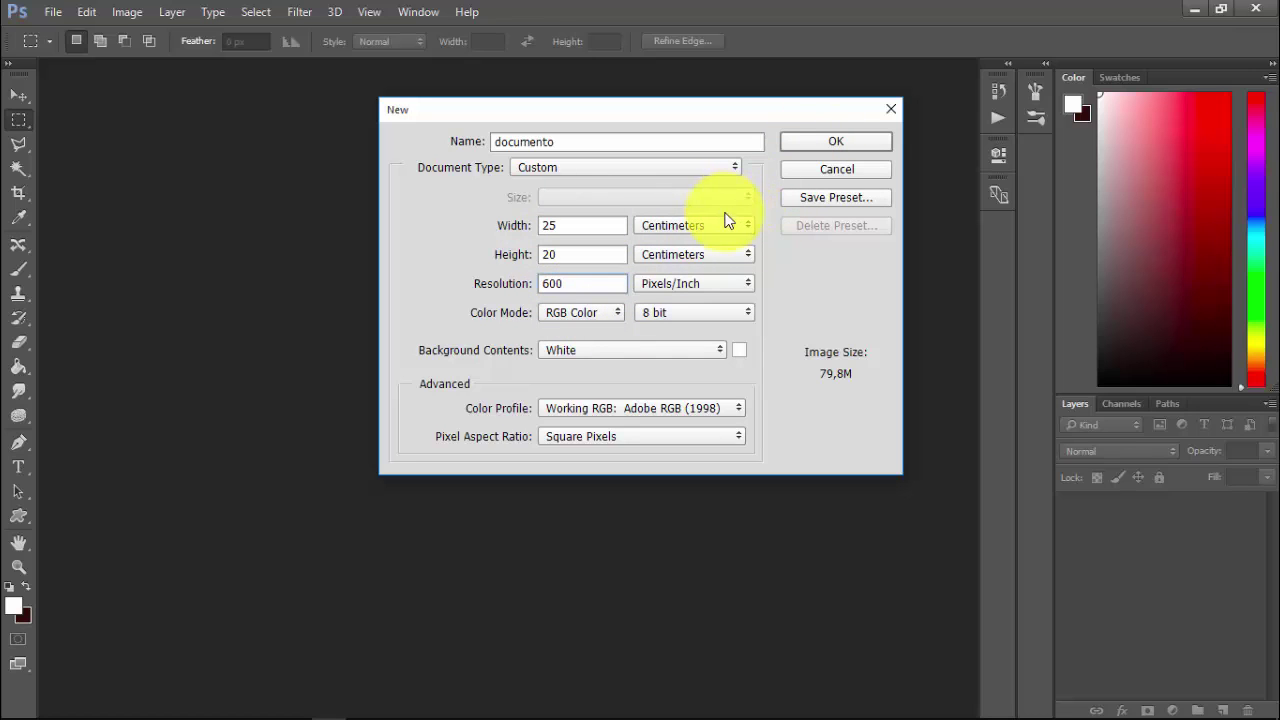
Change the New document resolution to 300 pixels/inch and confirm the dialog.
double_click(555, 284)
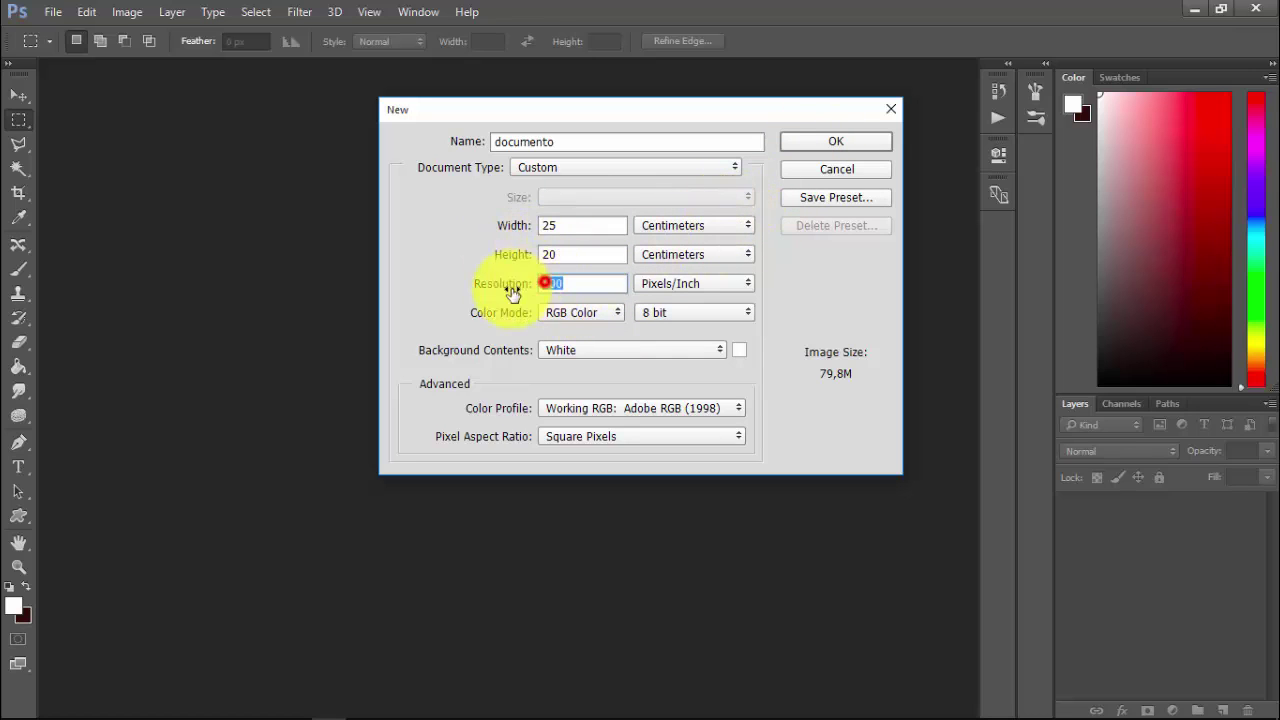
type("300")
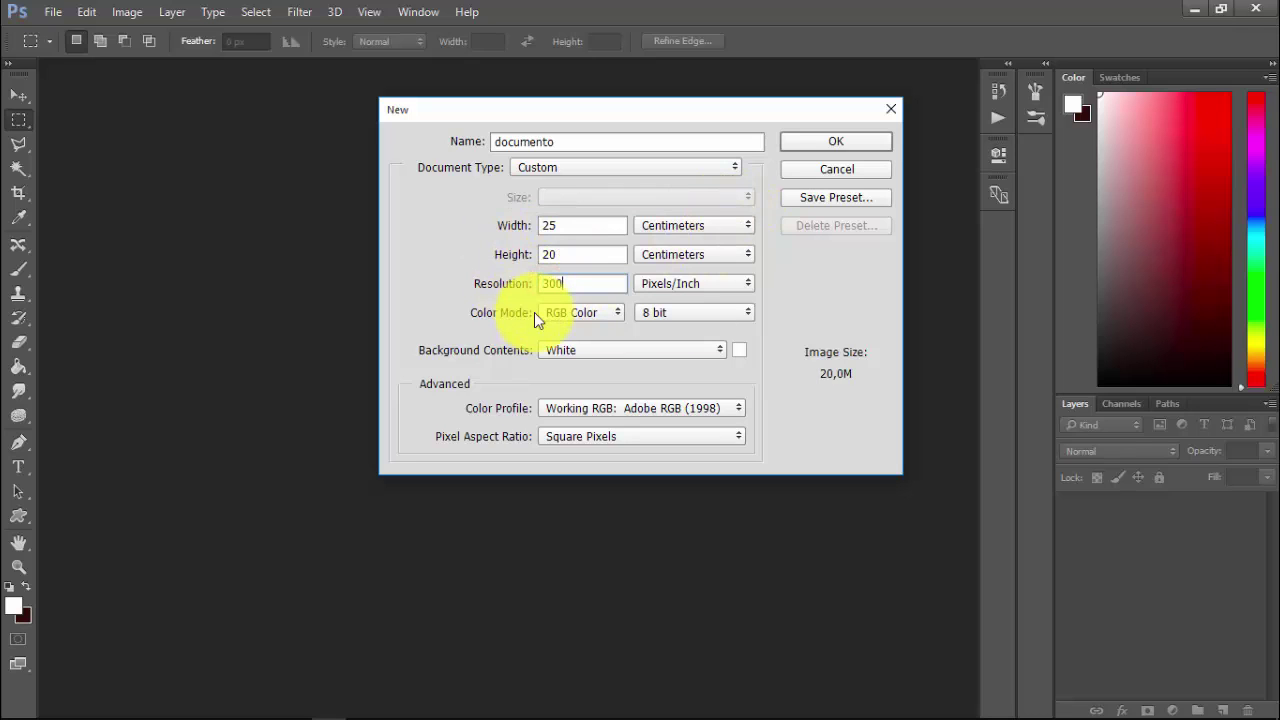
left_click(810, 148)
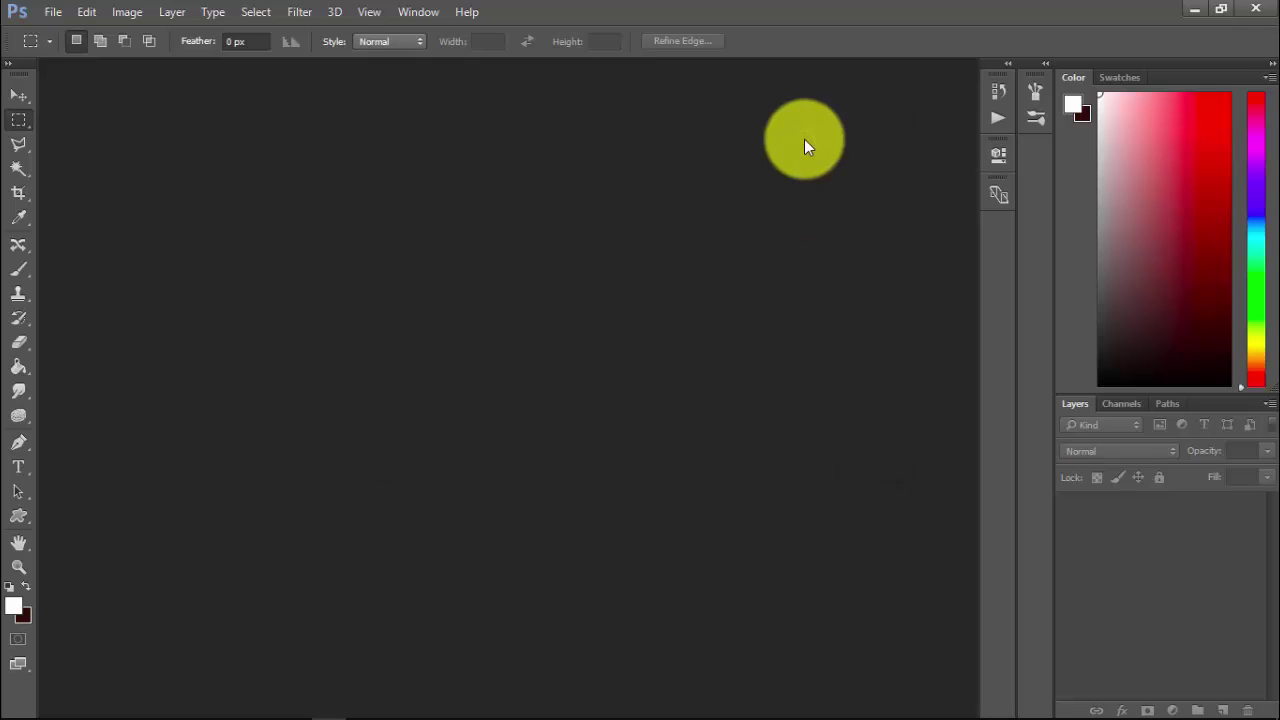